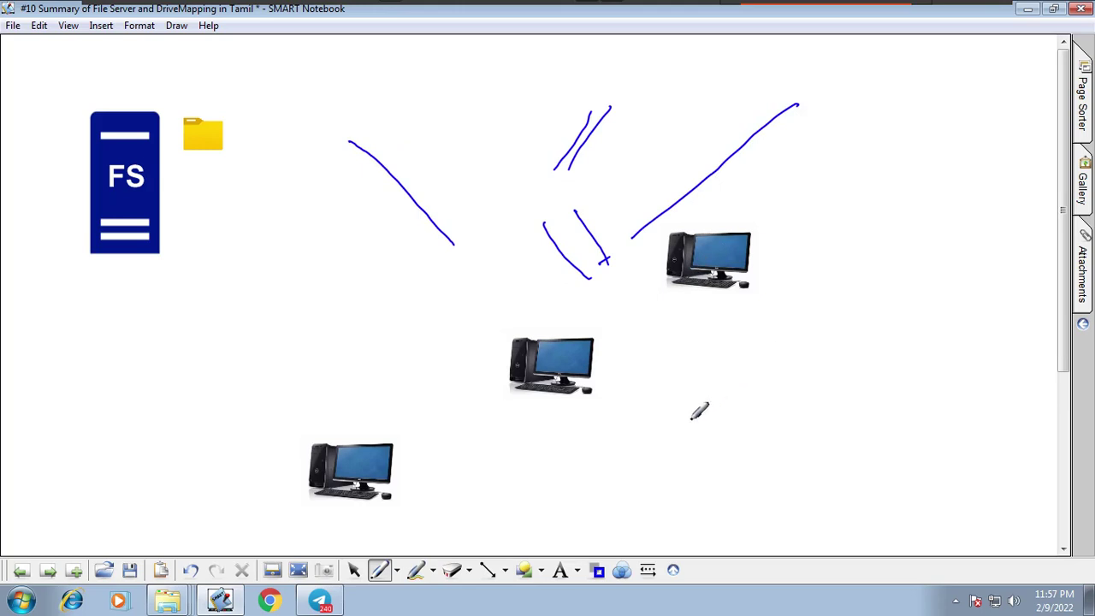
Erase every blue ink stroke with the largest eraser, keeping the server, folder and three computers.
click(469, 570)
click(476, 561)
mouse_move(413, 215)
mouse_down()
mouse_move(778, 183)
mouse_move(599, 257)
mouse_move(887, 293)
mouse_up()
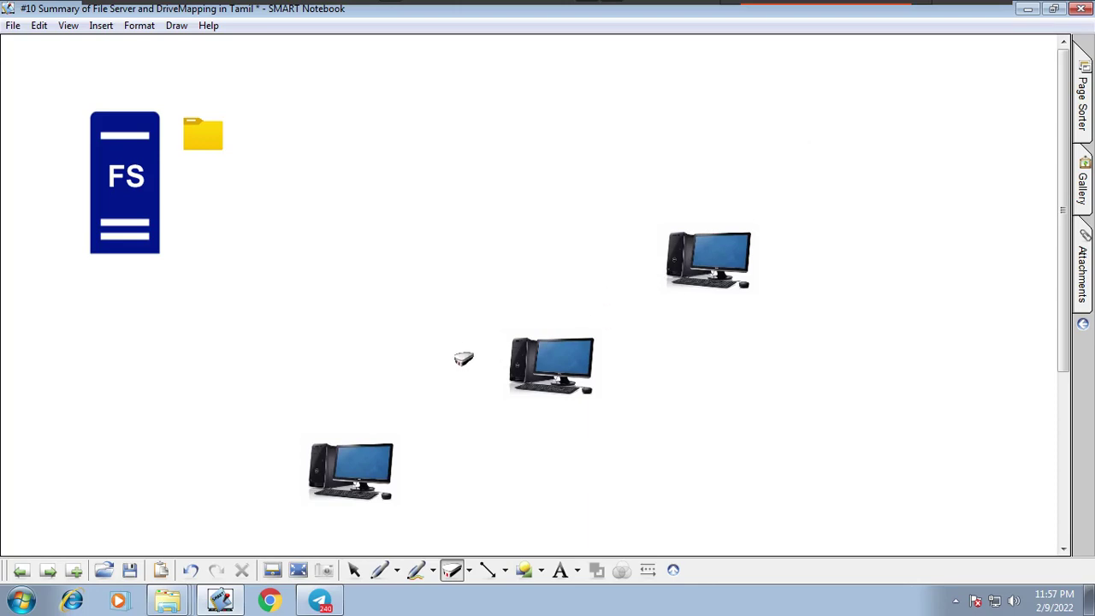
Switch to the blue pen and circle the bottom-left, middle and top-right computers.
click(396, 570)
click(480, 350)
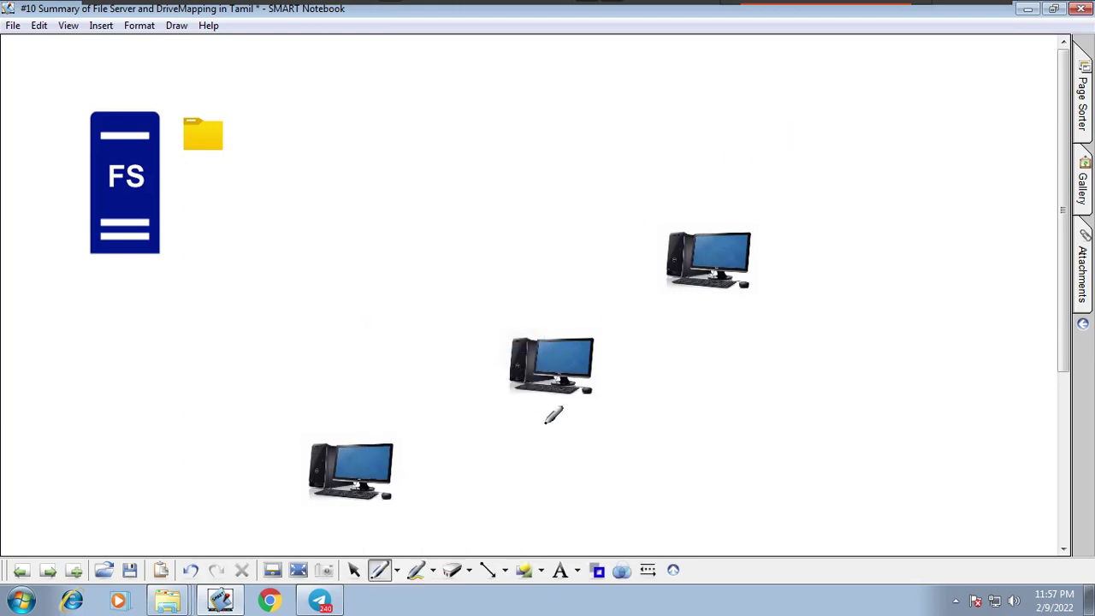
drag(399, 402, 406, 419)
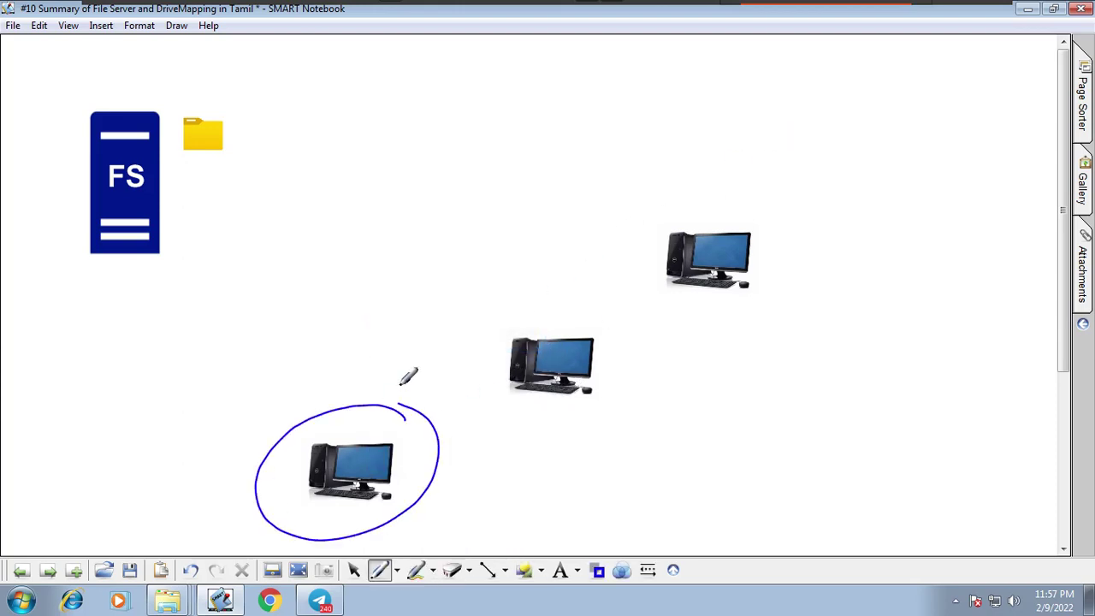
mouse_move(578, 299)
mouse_down()
mouse_move(638, 311)
mouse_move(568, 283)
mouse_up()
drag(736, 226, 664, 335)
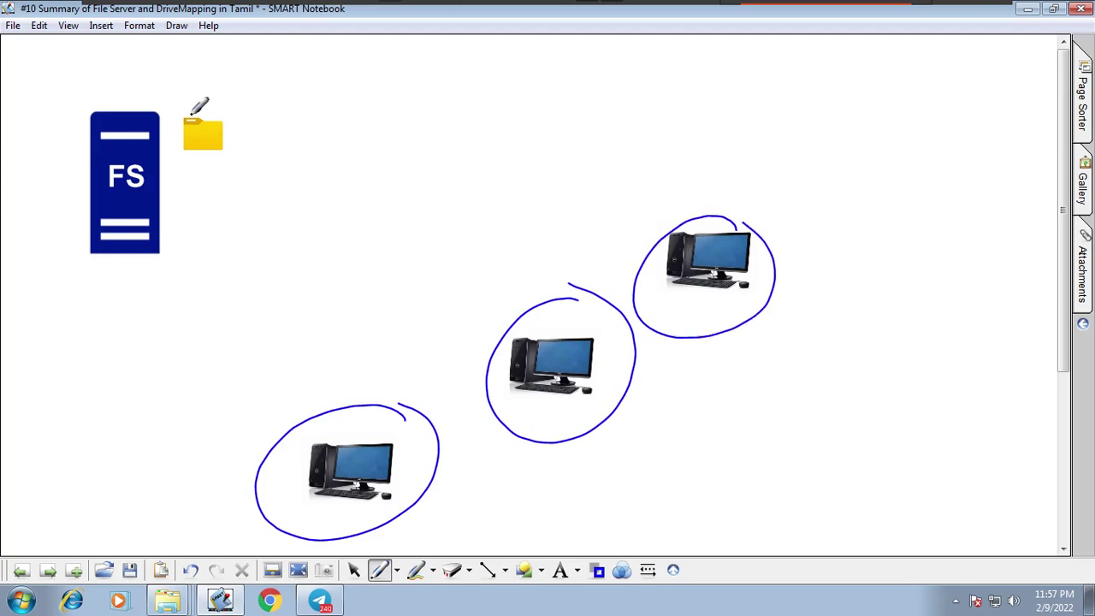
Draw arrows from the shared folder to the bottom computer, then minimize the VM window.
drag(221, 126, 466, 175)
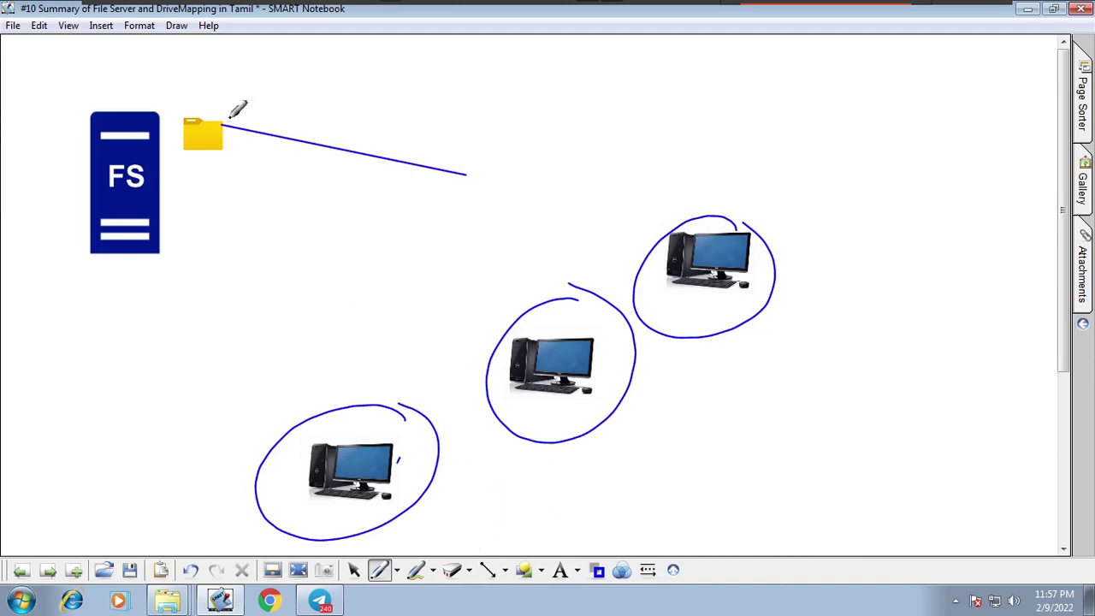
mouse_move(478, 514)
mouse_down()
mouse_move(410, 486)
mouse_move(421, 503)
mouse_up()
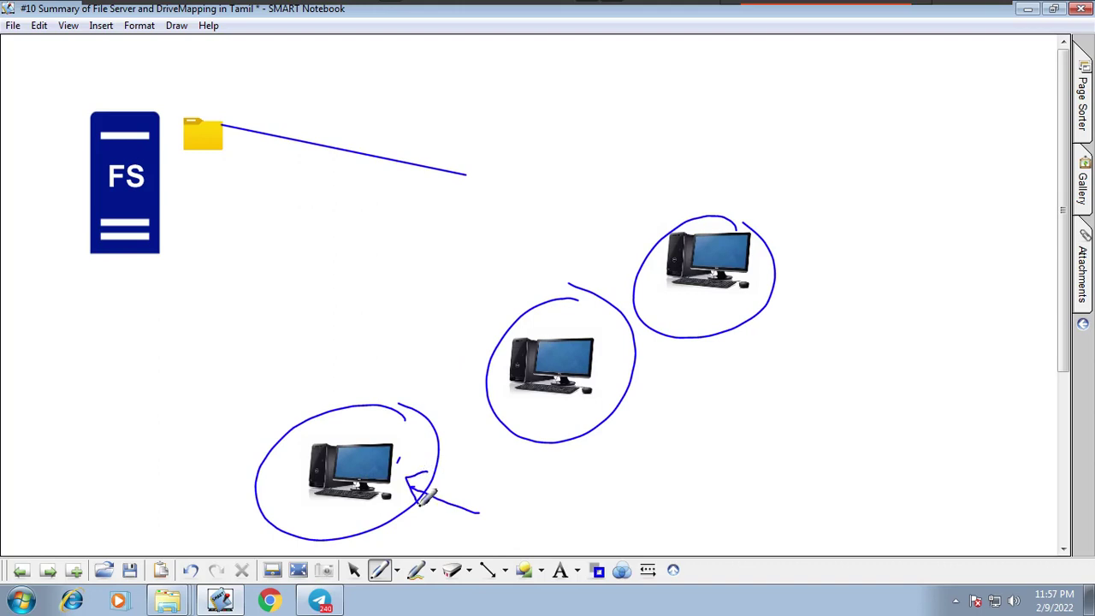
mouse_move(208, 138)
mouse_down()
mouse_move(224, 140)
mouse_move(341, 421)
mouse_up()
mouse_move(349, 377)
mouse_down()
mouse_move(340, 423)
mouse_move(370, 451)
mouse_move(351, 473)
mouse_up()
drag(322, 389, 345, 442)
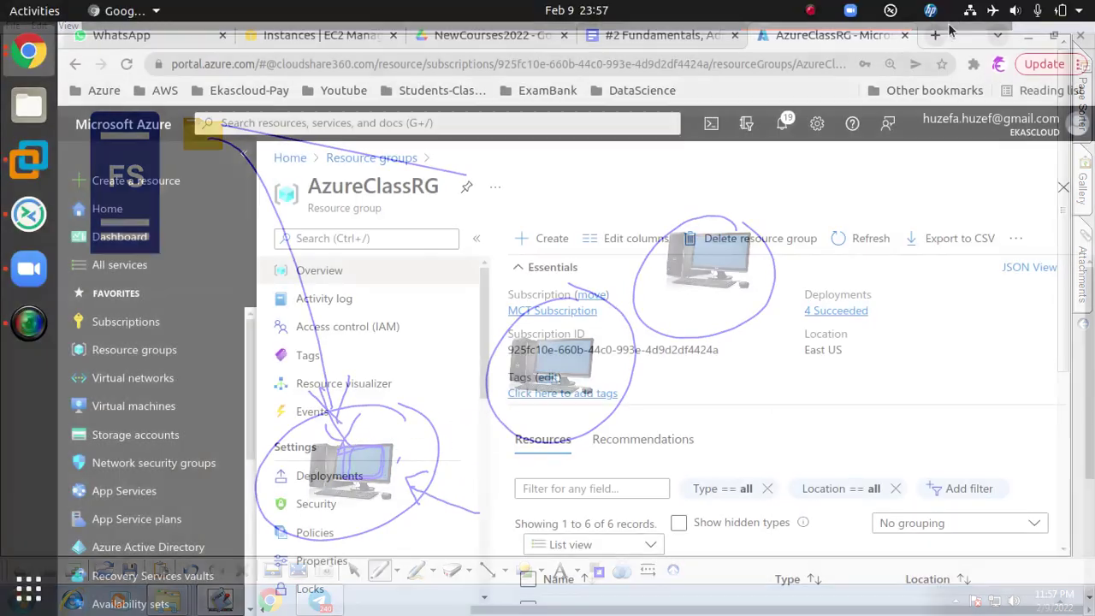
click(947, 16)
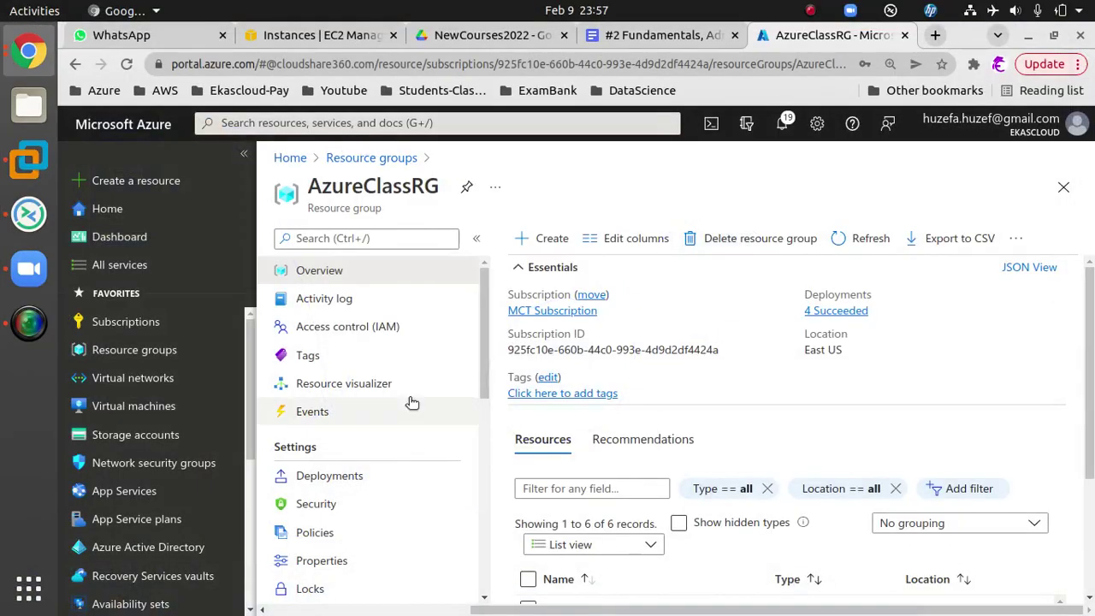
Select VM2 in Hyper-V Manager, connect to it and begin entering the administrator password.
click(28, 214)
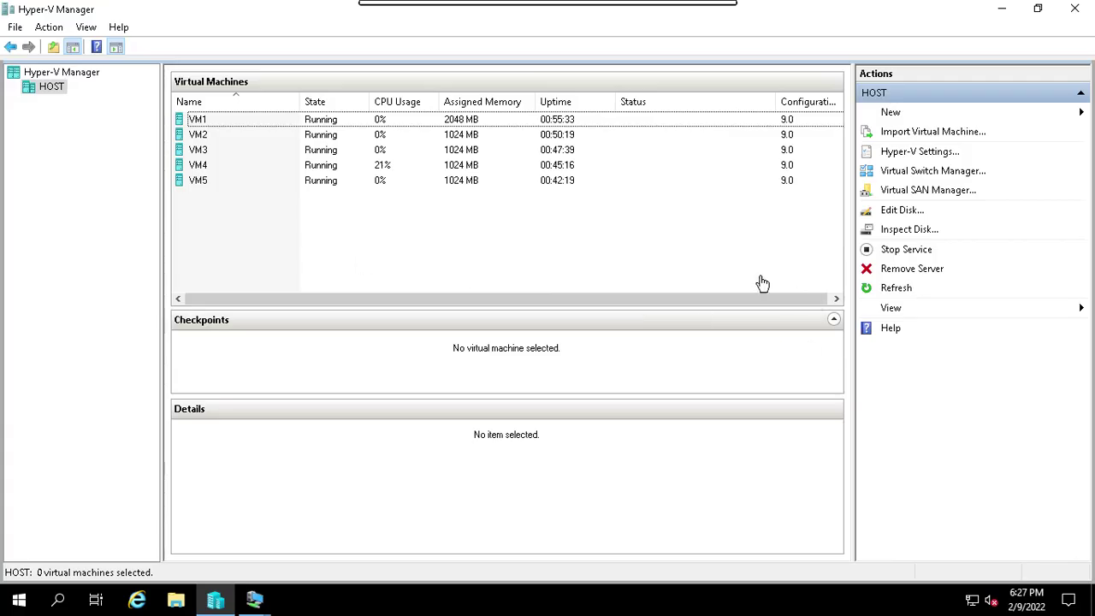
click(216, 119)
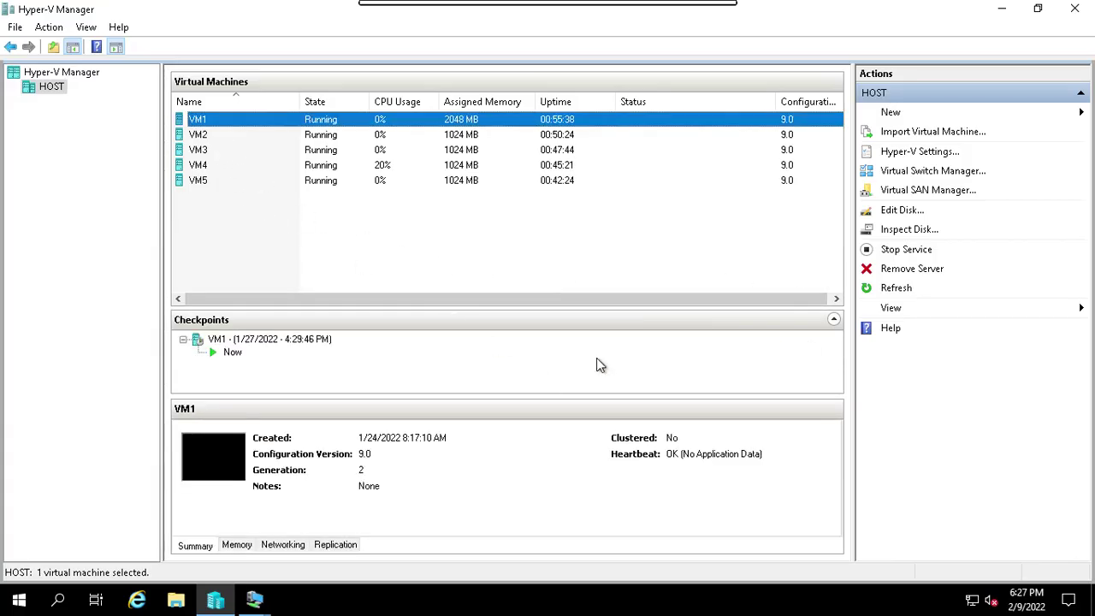
click(210, 140)
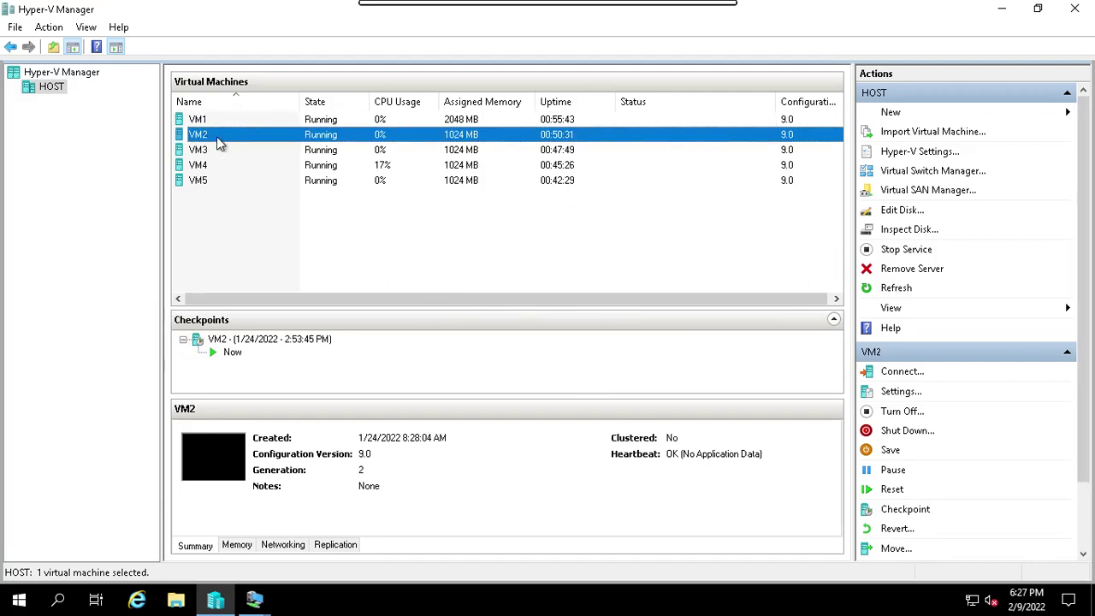
click(903, 374)
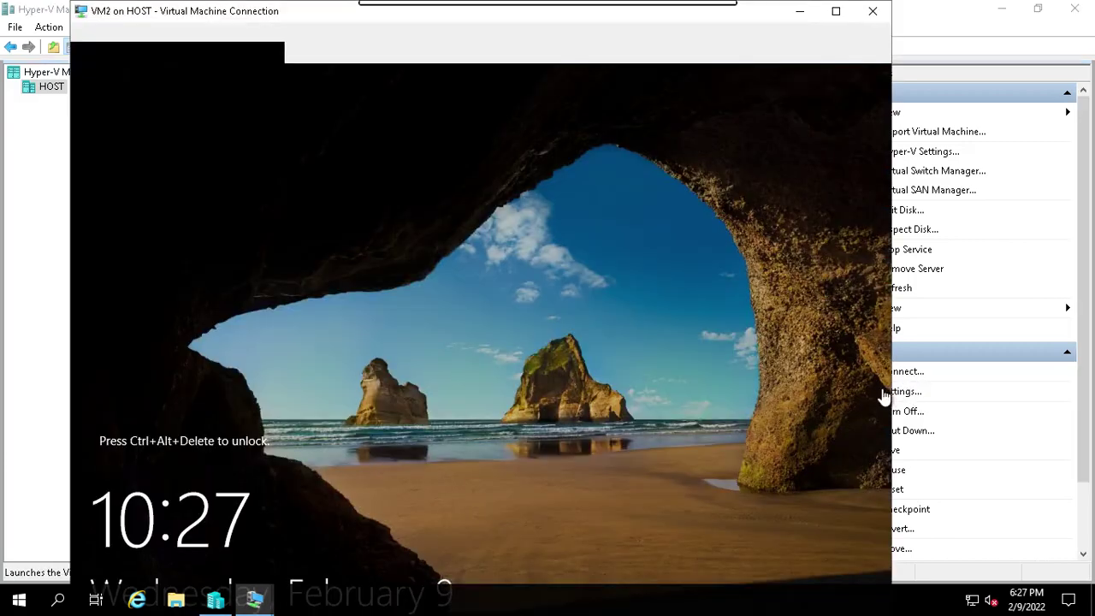
click(80, 52)
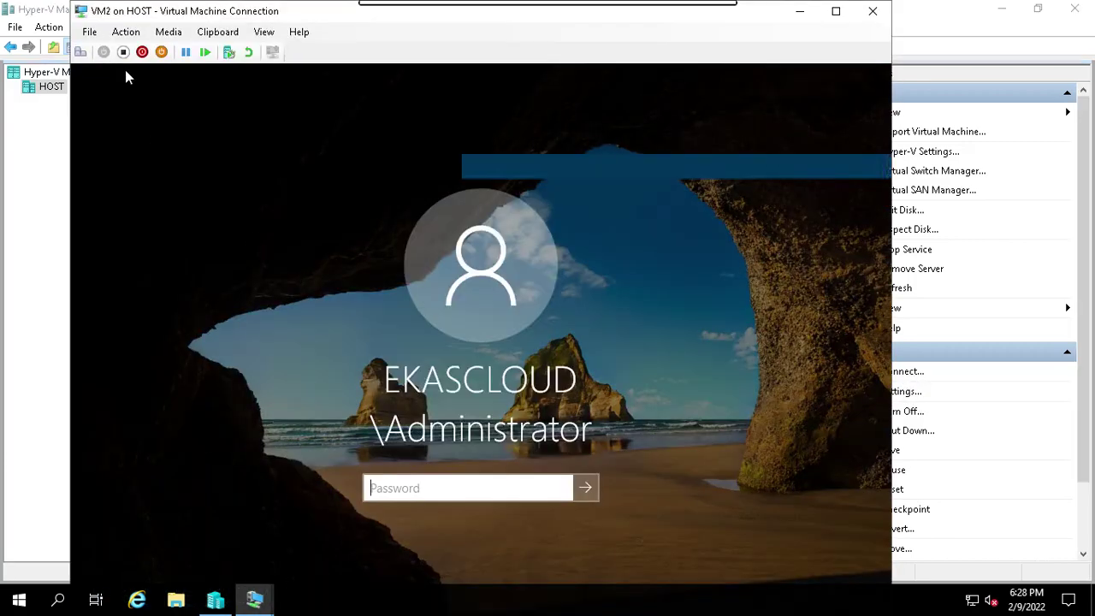
text(P)
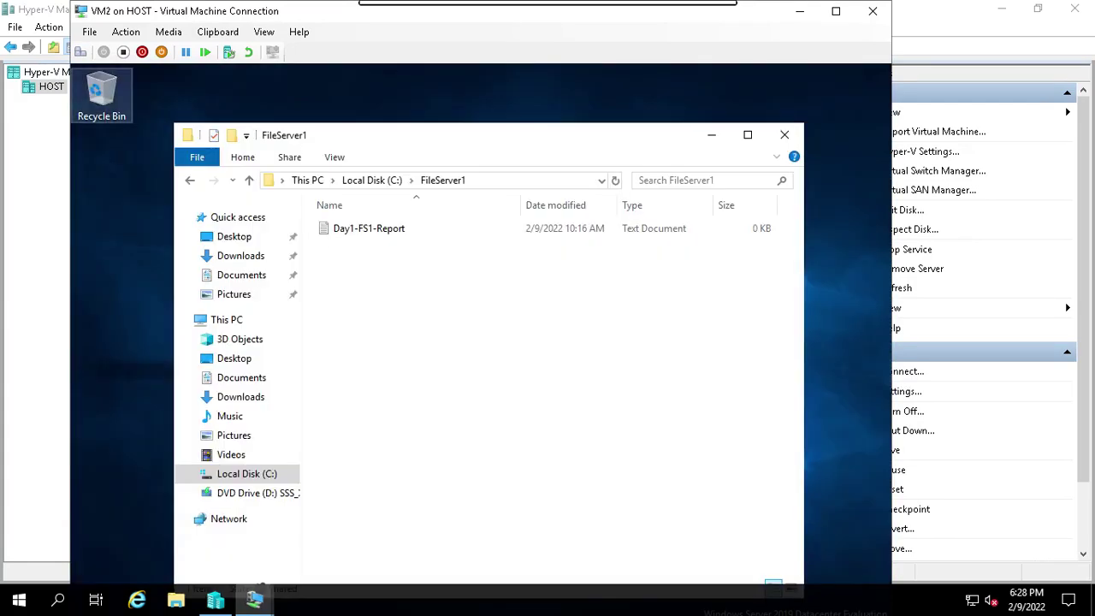
Return to the root of Local Disk (C:) and create a new folder there.
click(191, 181)
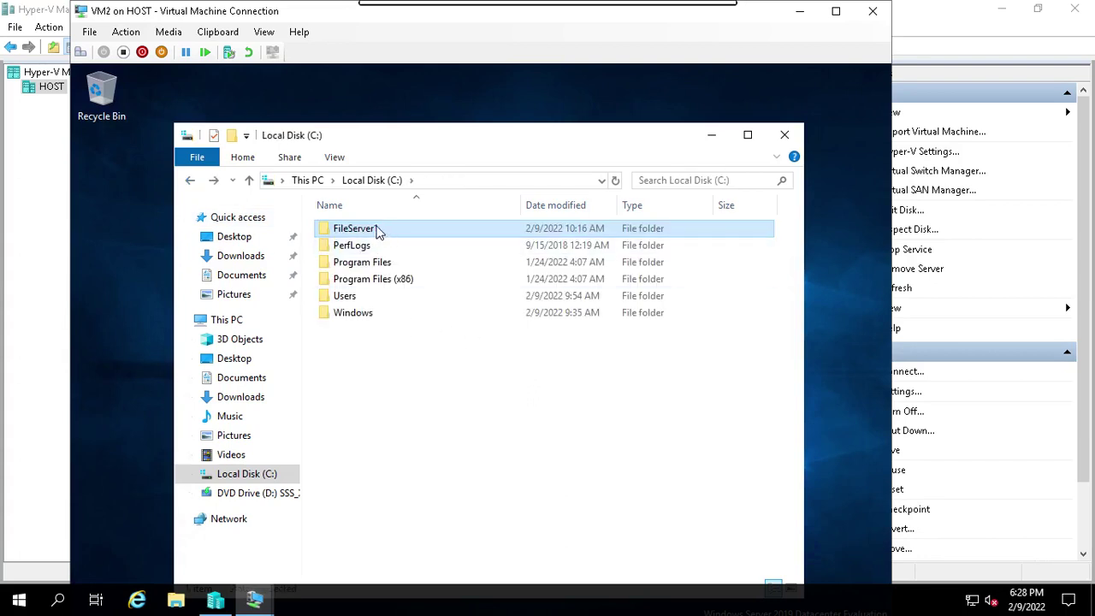
click(442, 330)
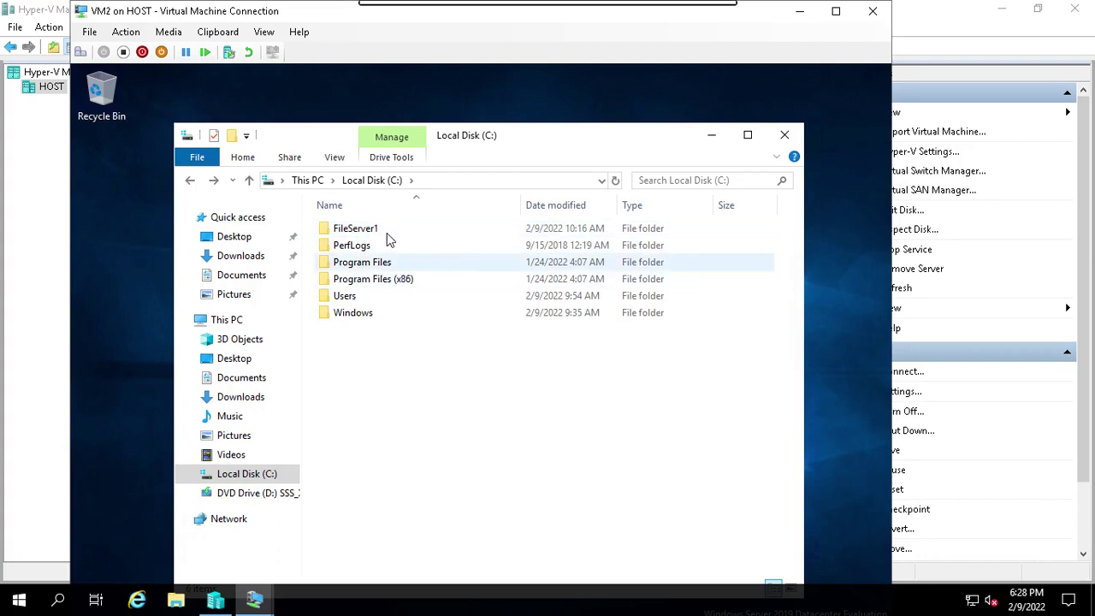
right_click(388, 368)
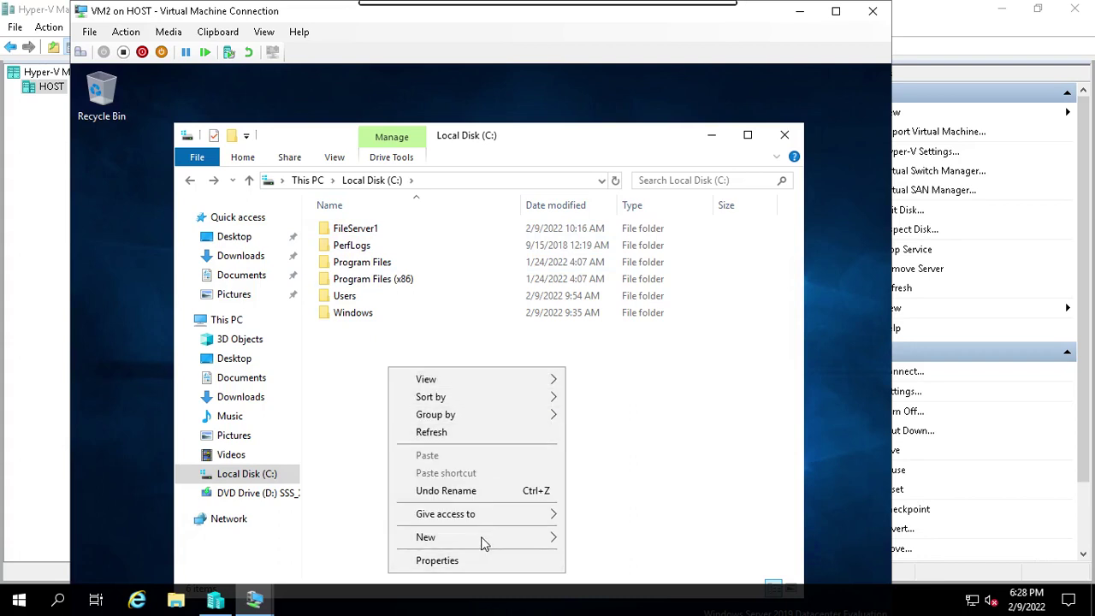
mouse_move(526, 536)
click(594, 539)
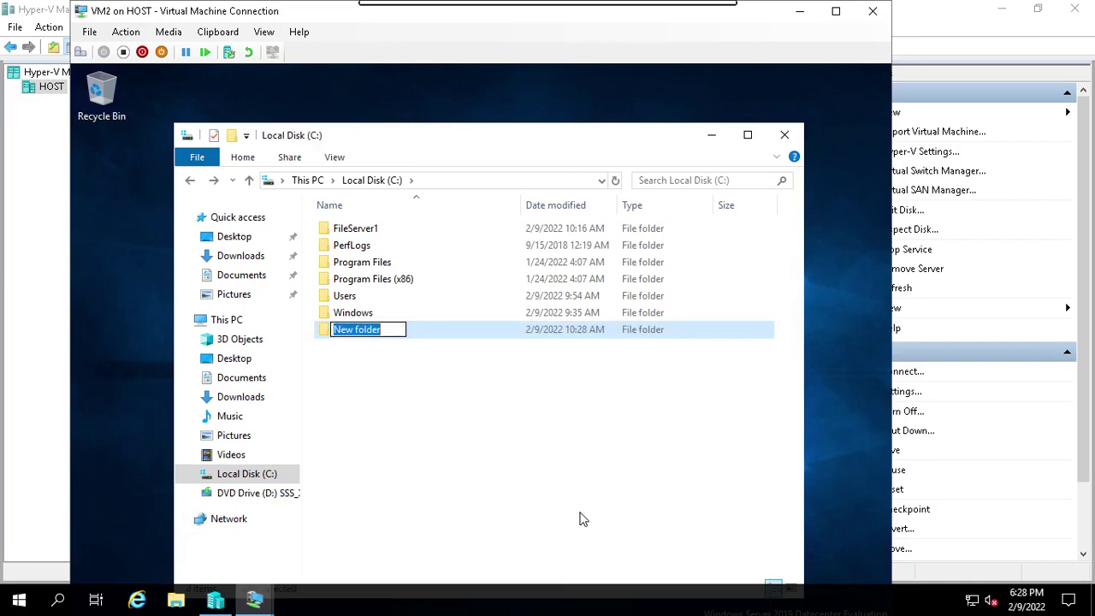
Name the new folder SalesDAta, correcting the mistyped name, and open its context menu.
text(Manage3)
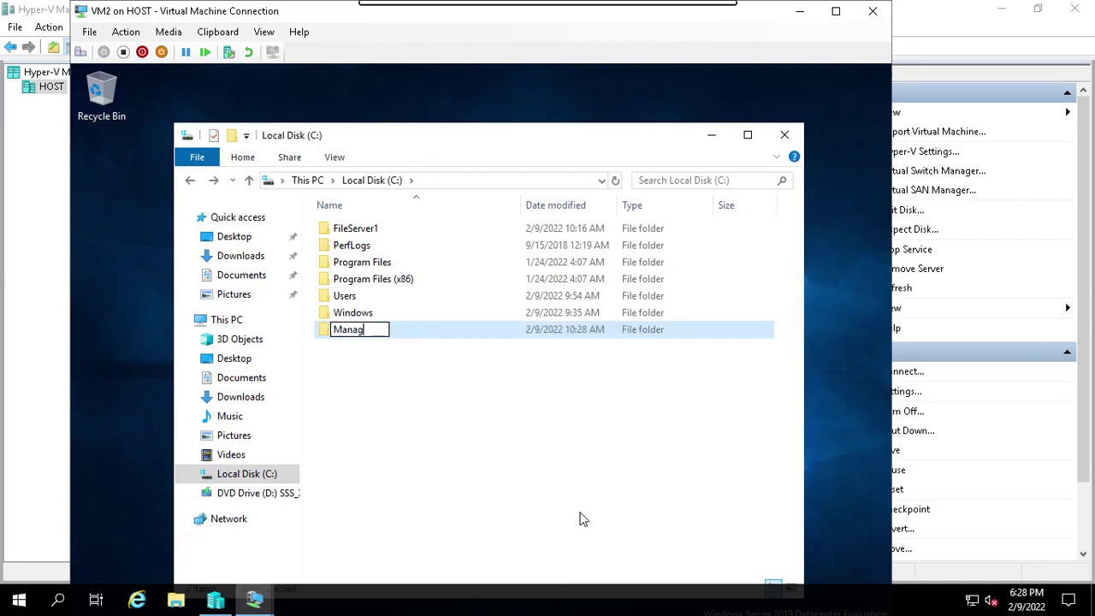
key(BackSpace)
key(BackSpace)
key(BackSpace)
key(BackSpace)
key(BackSpace)
text(S)
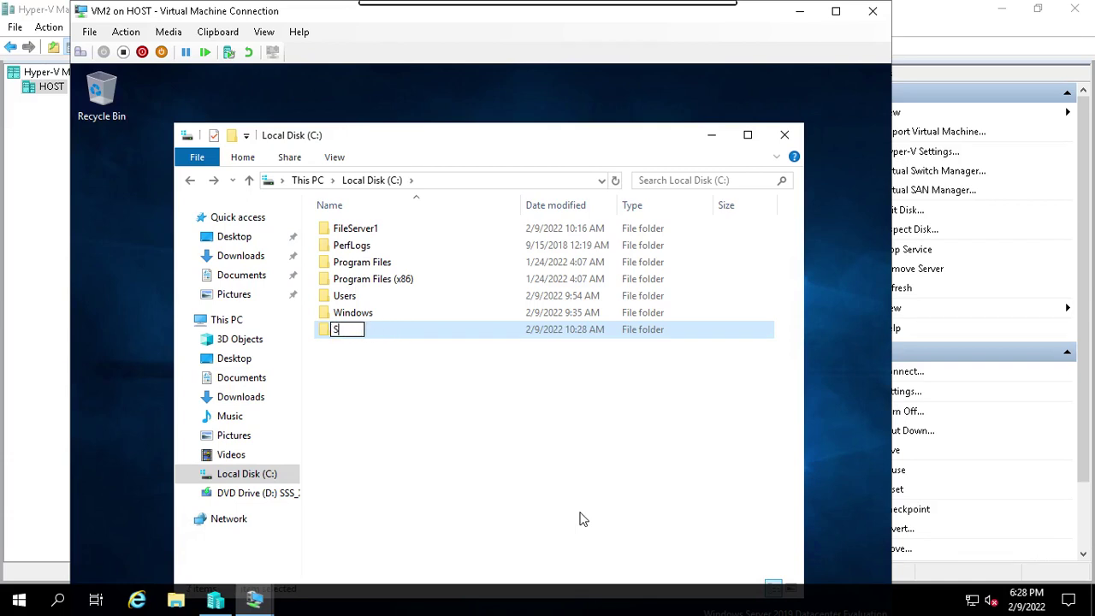
text(alesDAta)
key(Return)
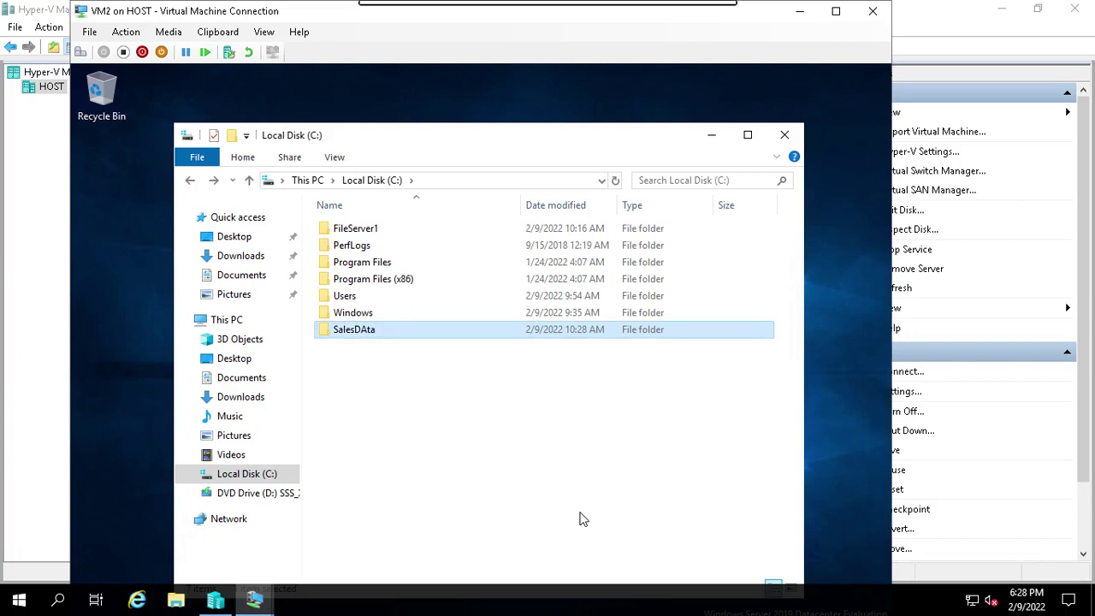
right_click(389, 340)
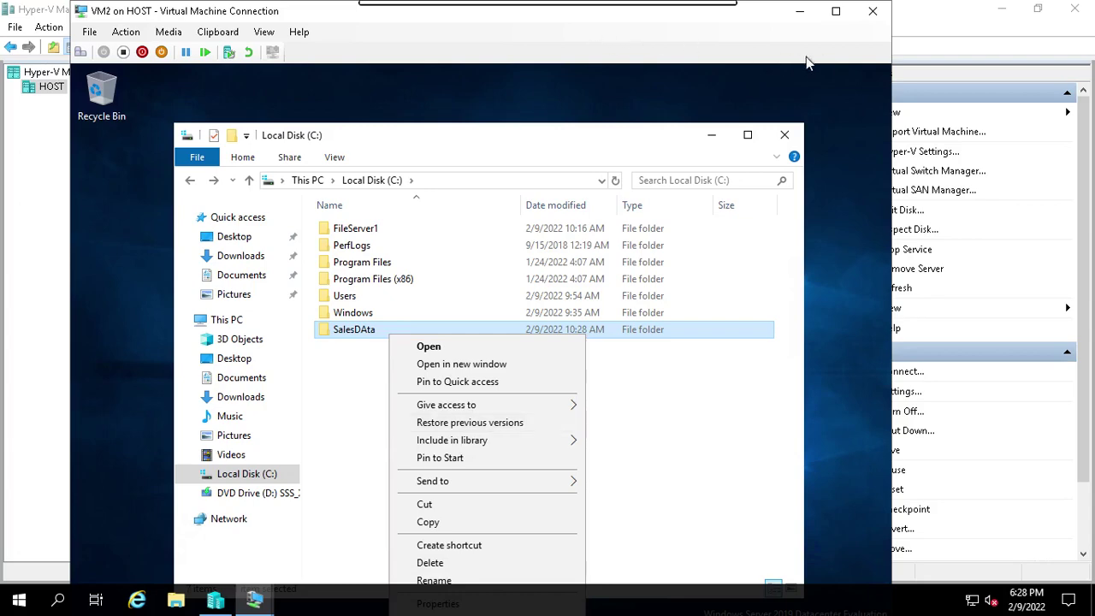
Maximize the VM2 window and open SalesDAta's Advanced Sharing settings.
click(832, 12)
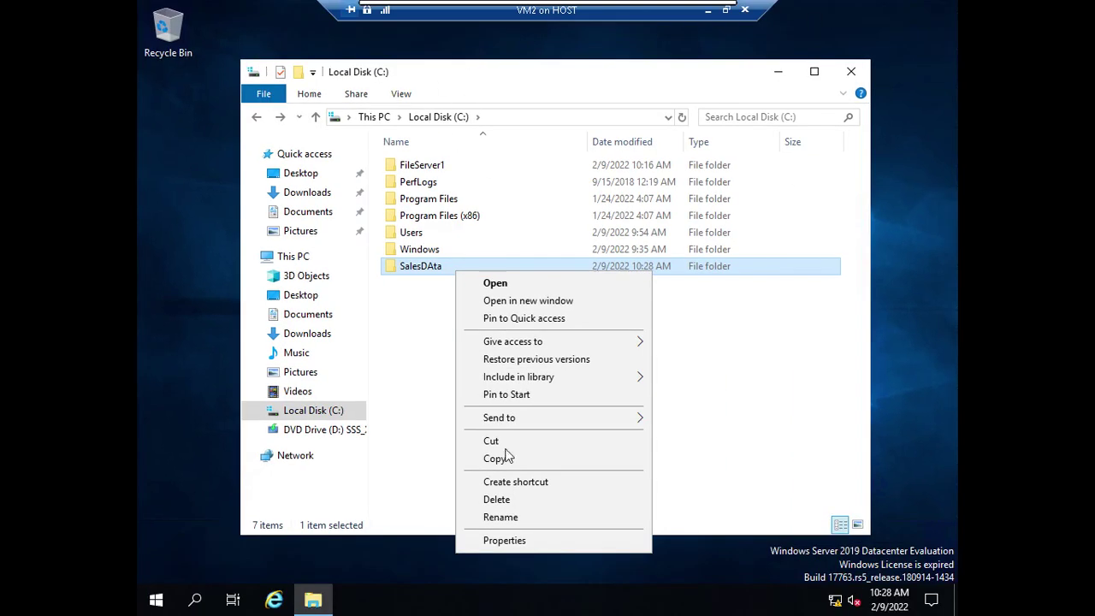
click(537, 541)
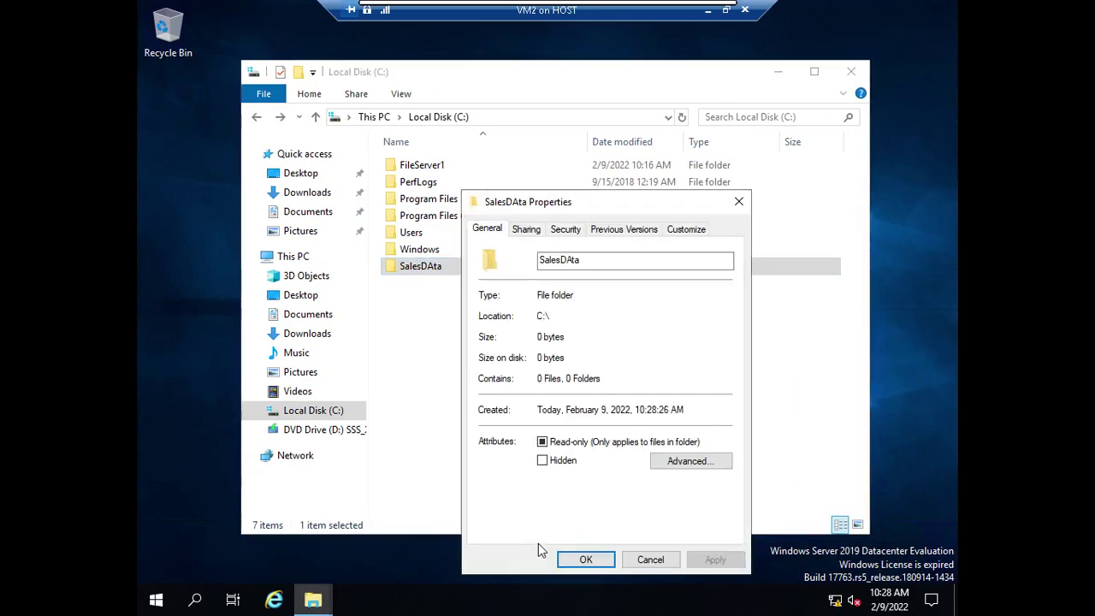
click(523, 234)
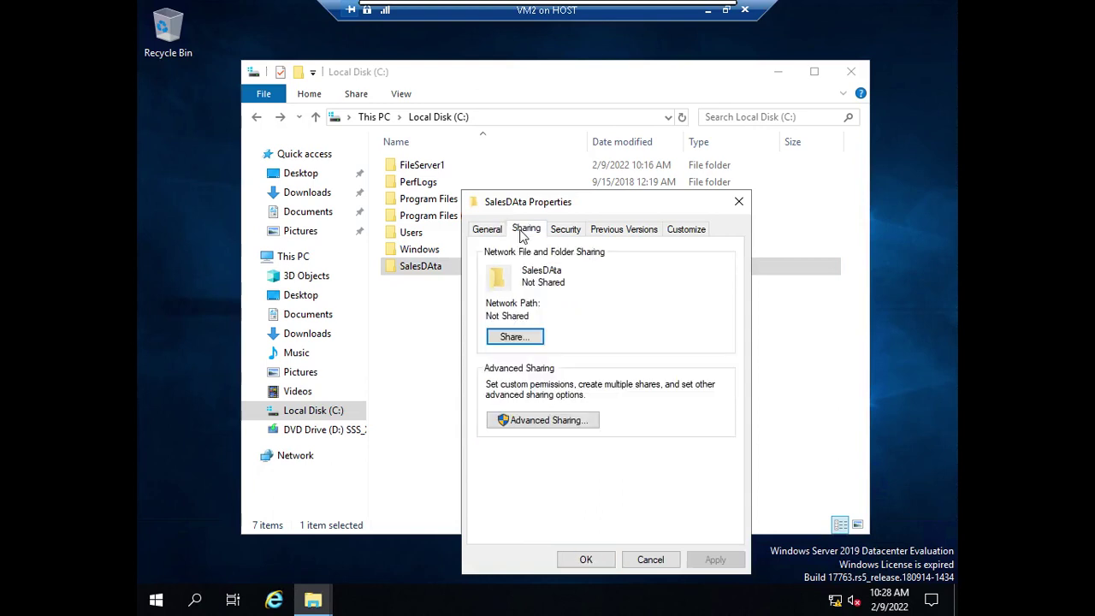
click(539, 420)
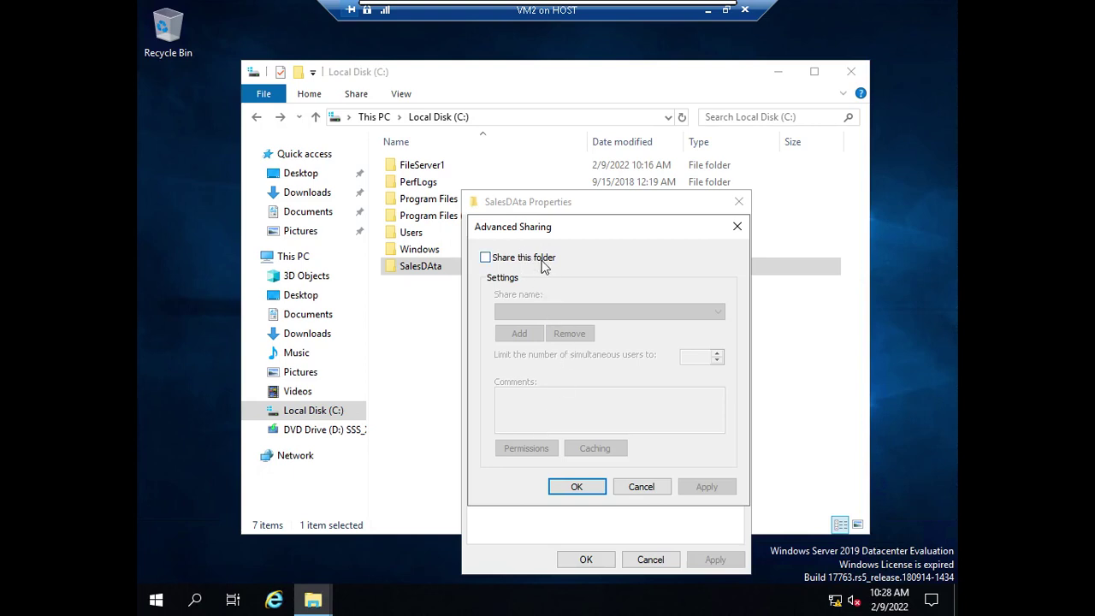
Share SalesDAta with Everyone allowed Change and Read, then show its Security permissions.
click(546, 260)
click(526, 448)
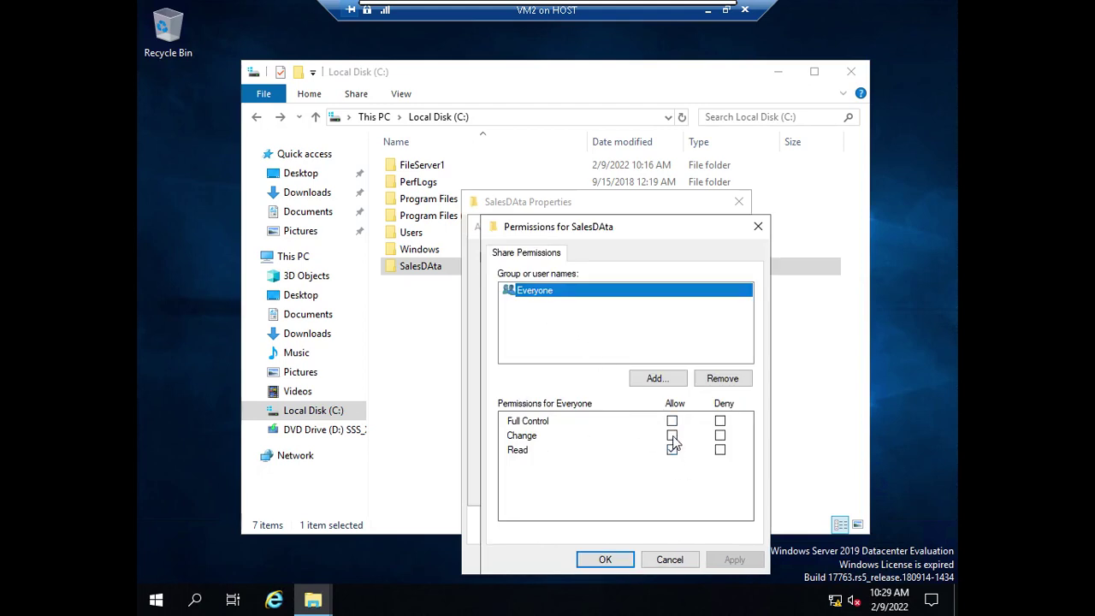
click(672, 436)
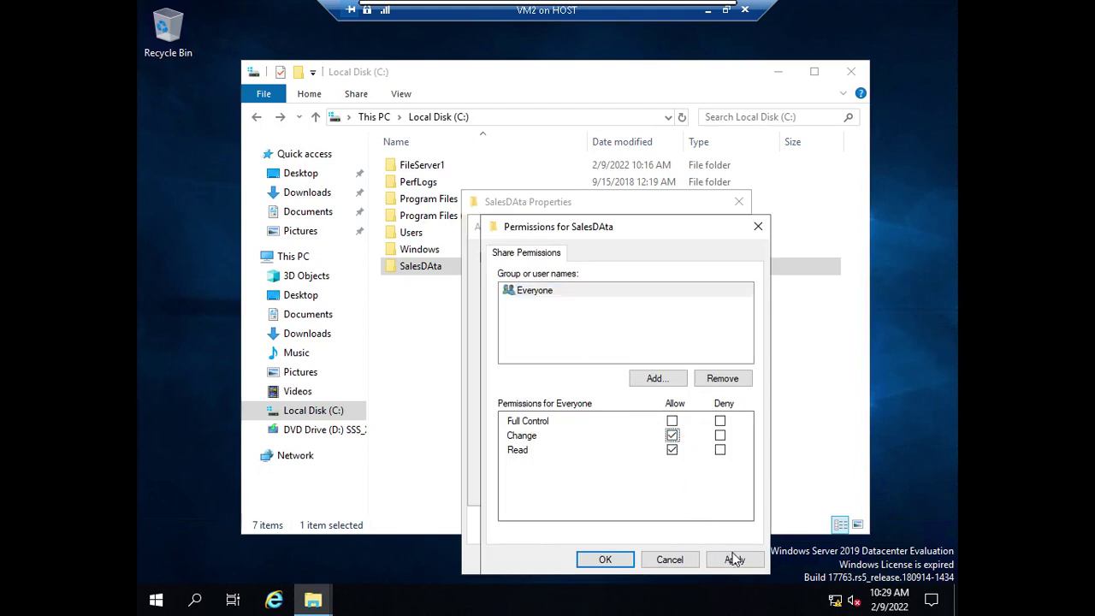
click(734, 559)
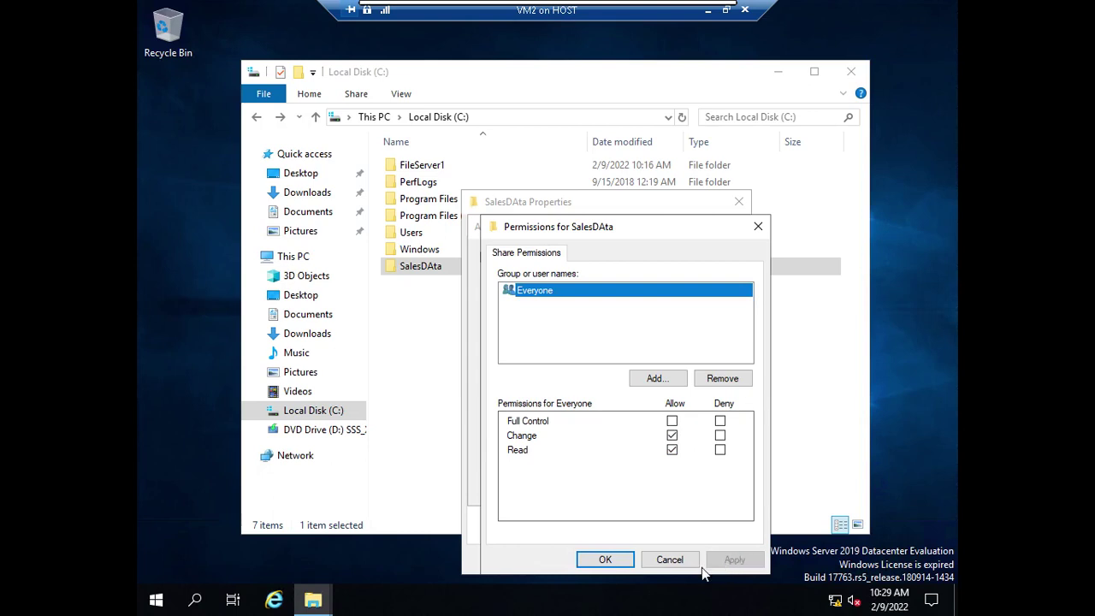
click(624, 560)
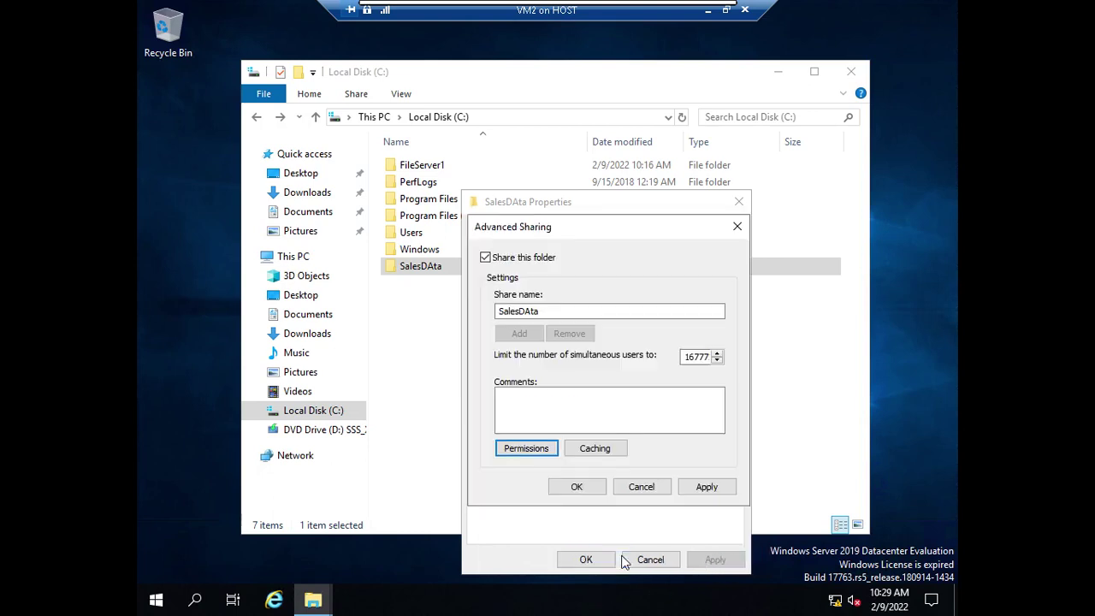
click(703, 487)
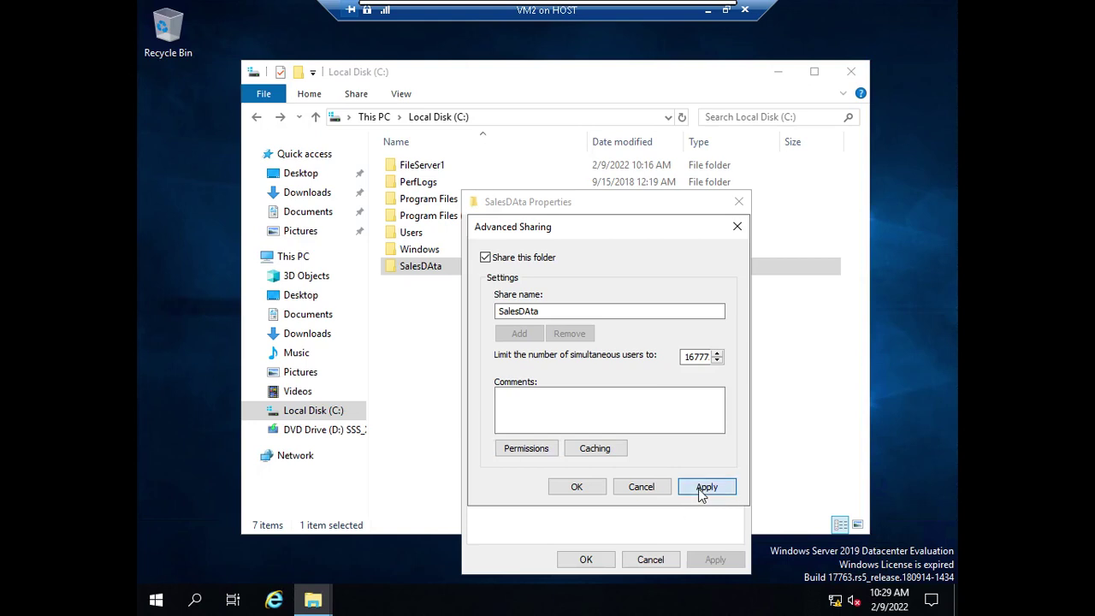
click(572, 487)
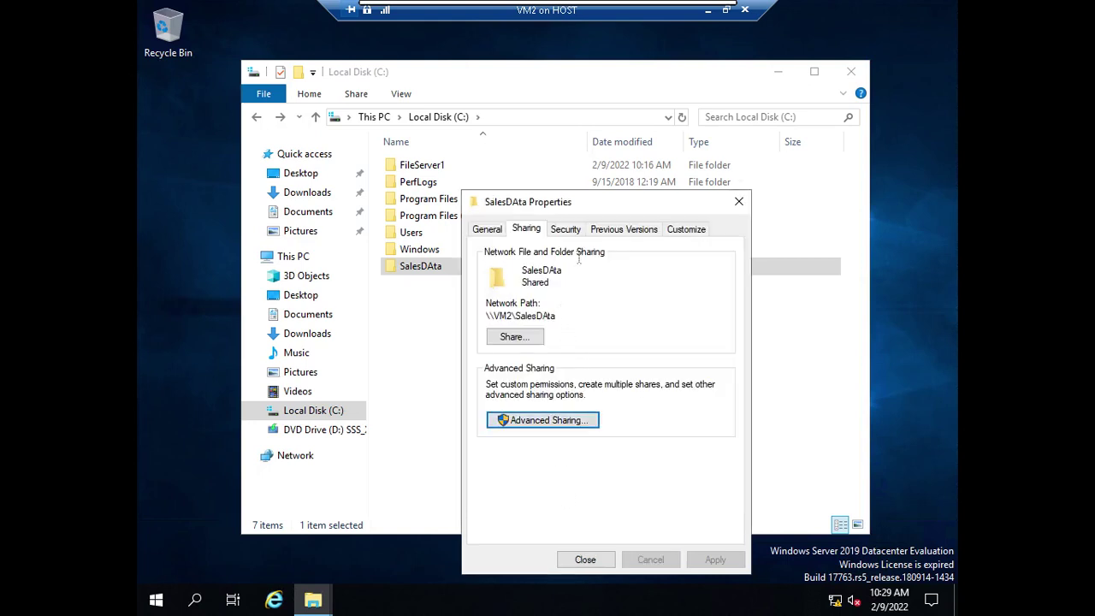
click(571, 230)
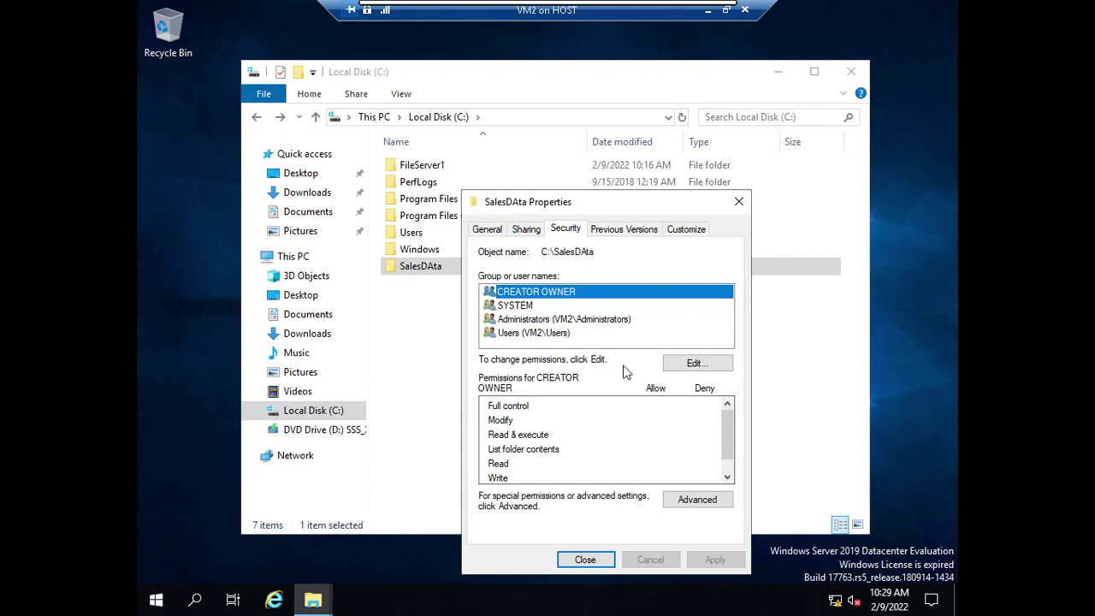
Add Everyone to SalesDAta's security permissions with Modify allowed, apply and close Properties.
click(692, 366)
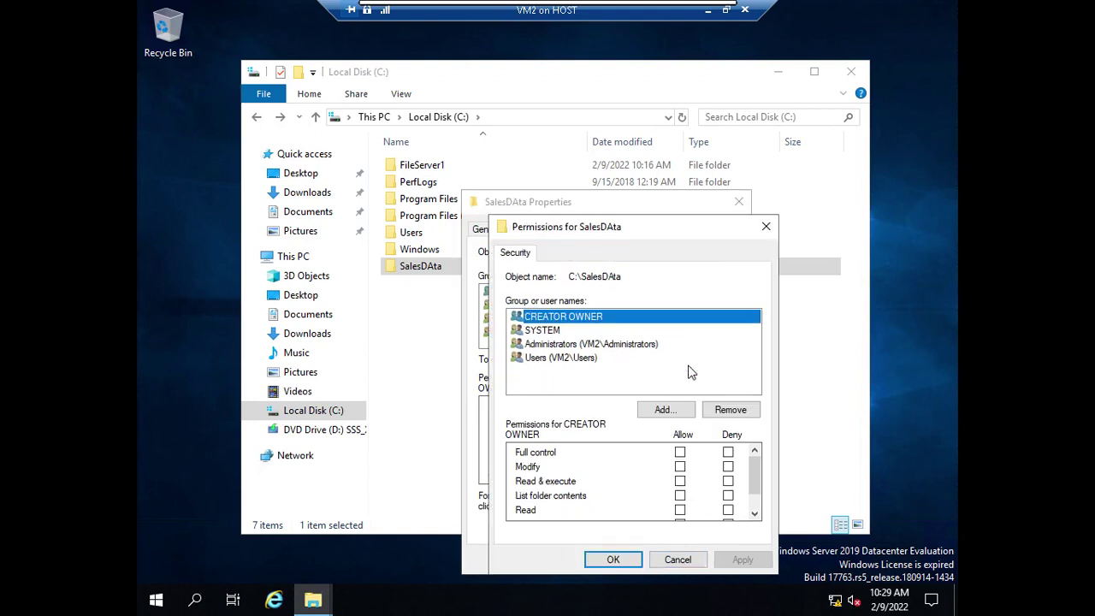
click(664, 411)
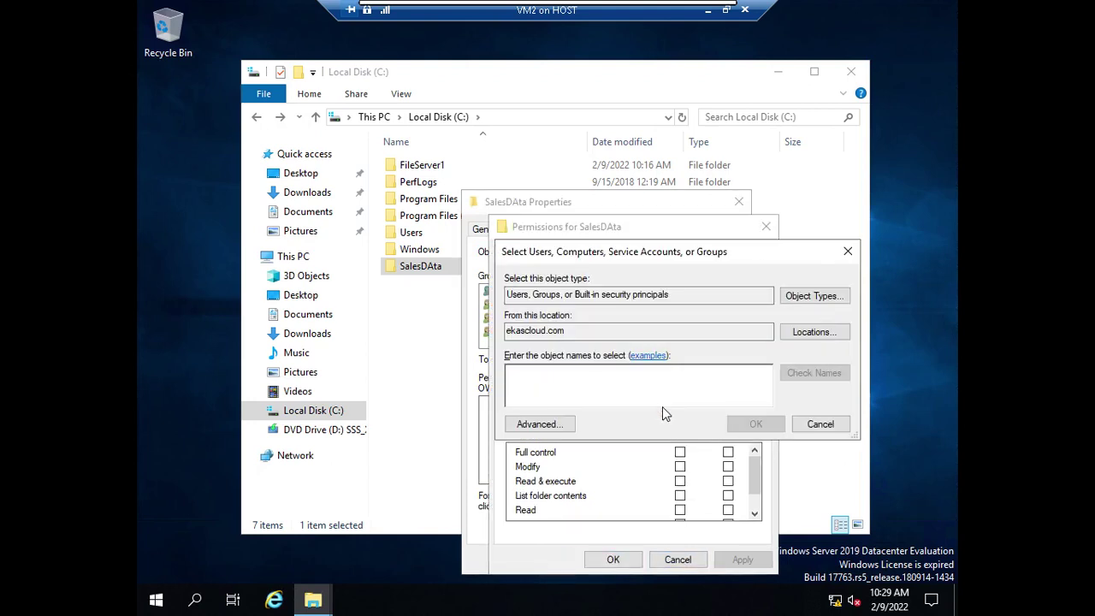
text(ever)
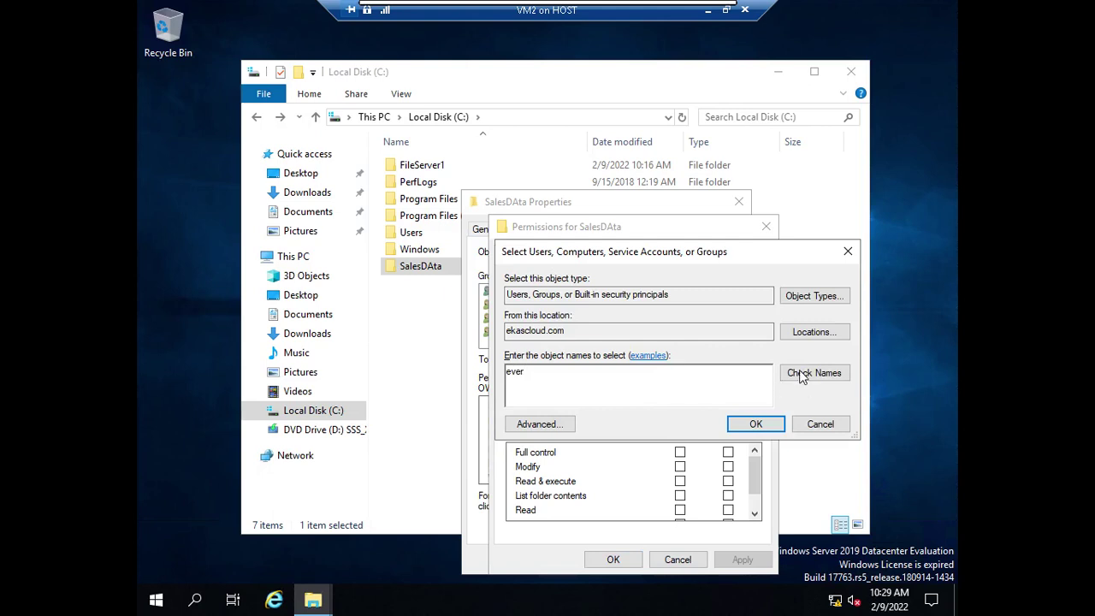
click(803, 377)
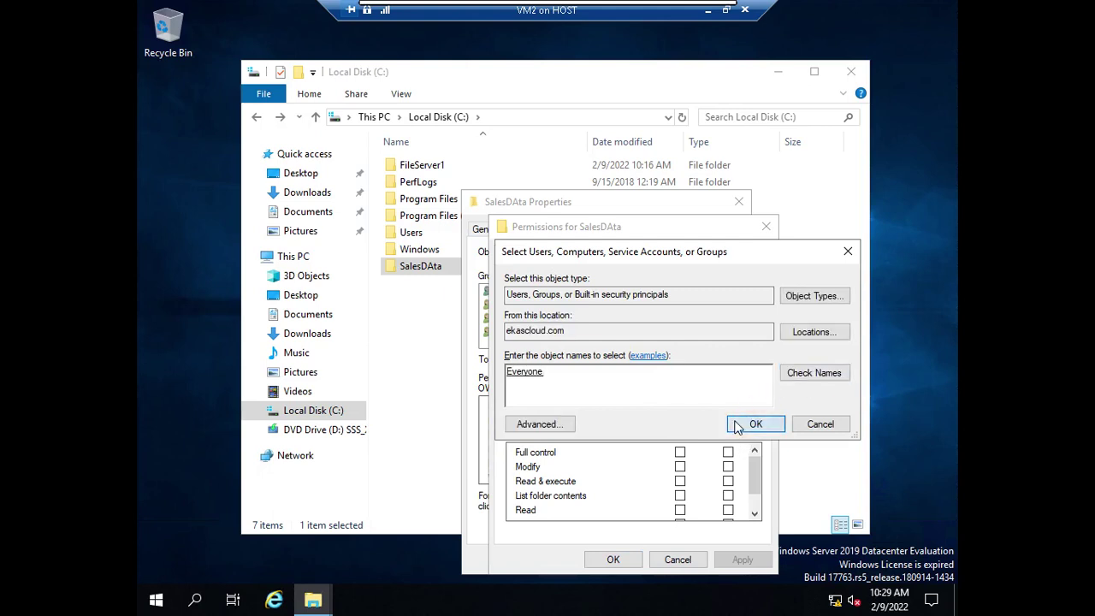
click(737, 425)
click(680, 466)
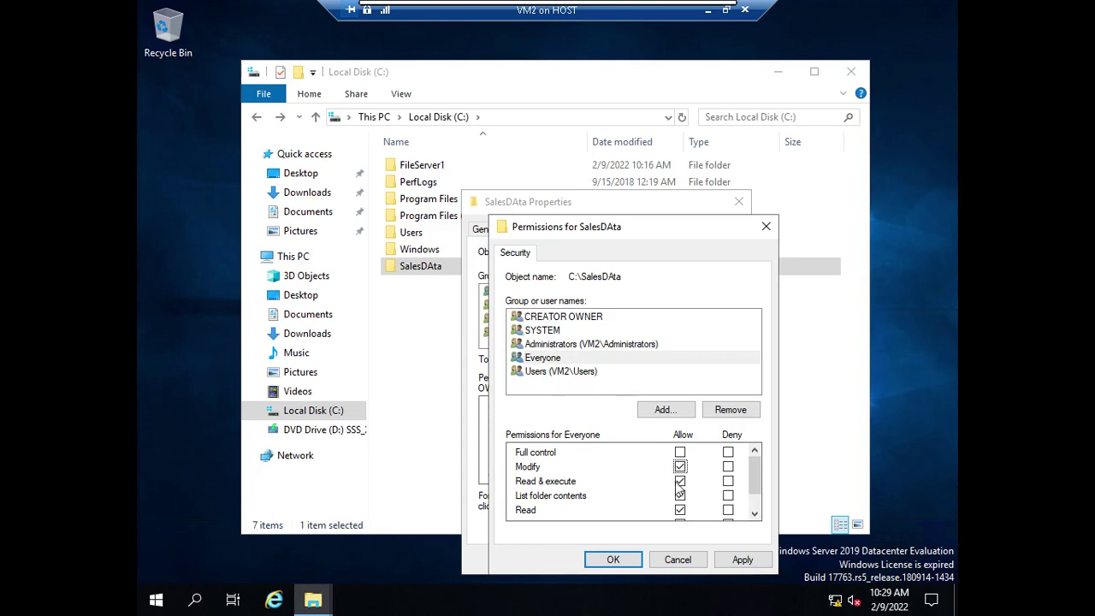
click(743, 560)
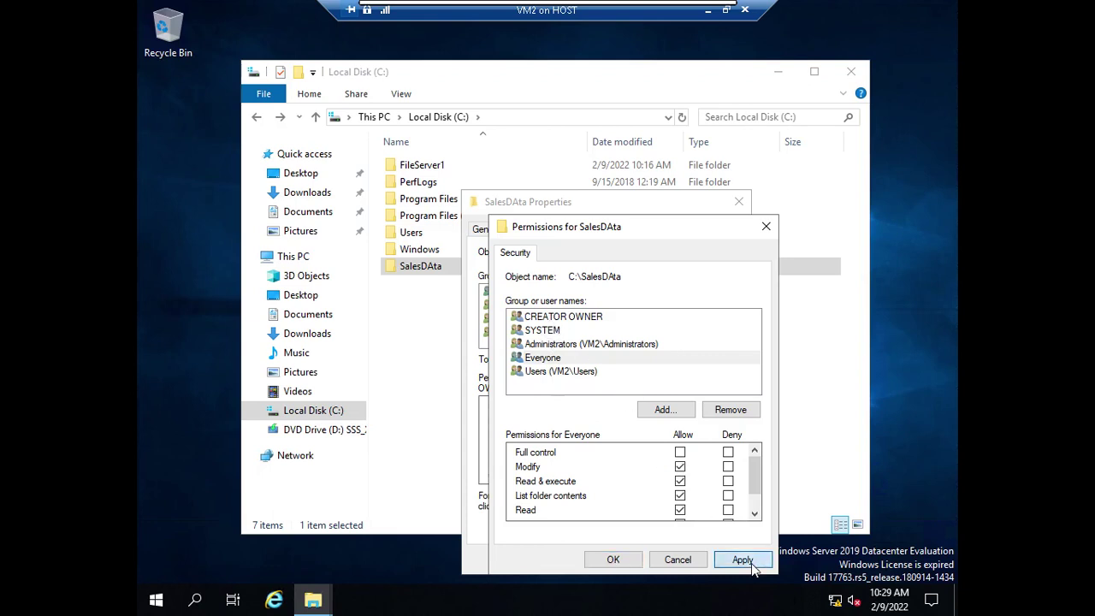
click(620, 567)
click(599, 561)
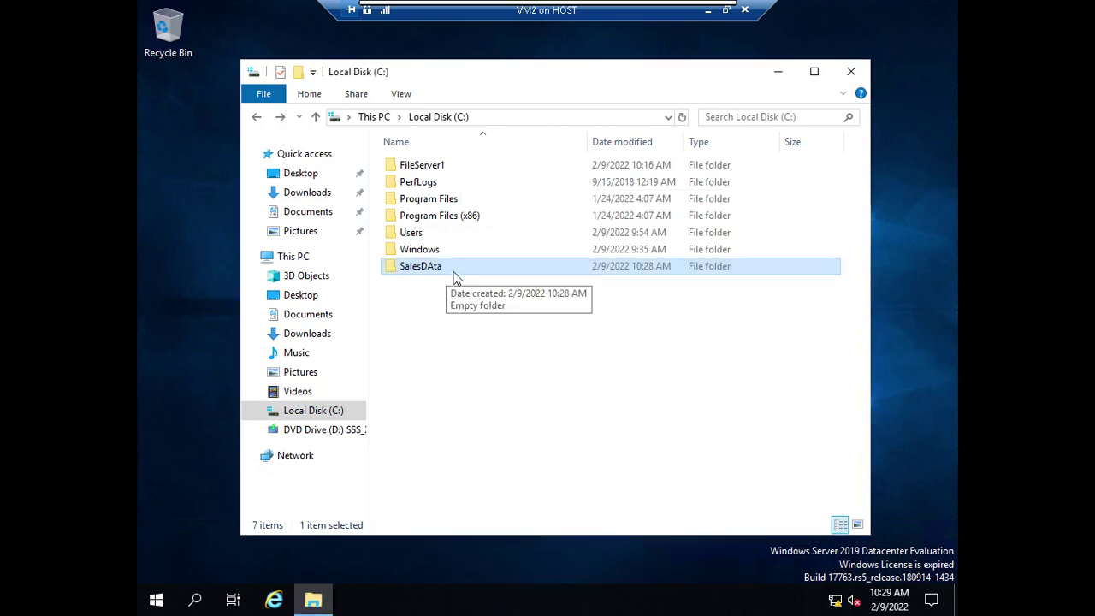
Minimize VM2, connect to VM1 from Hyper-V Manager and bring up its sign-in screen.
click(708, 17)
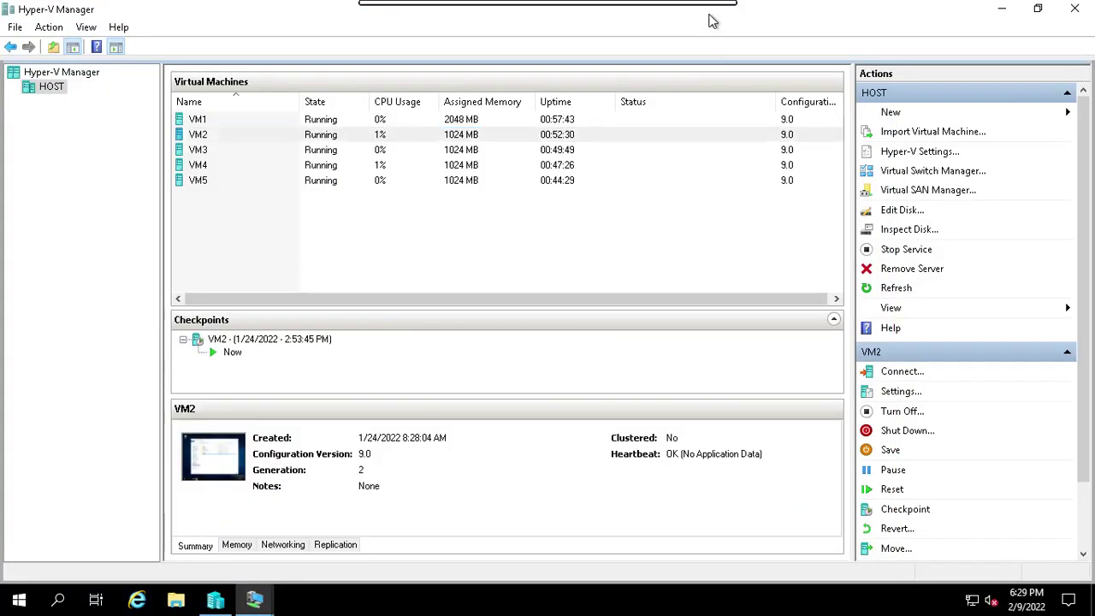
click(195, 120)
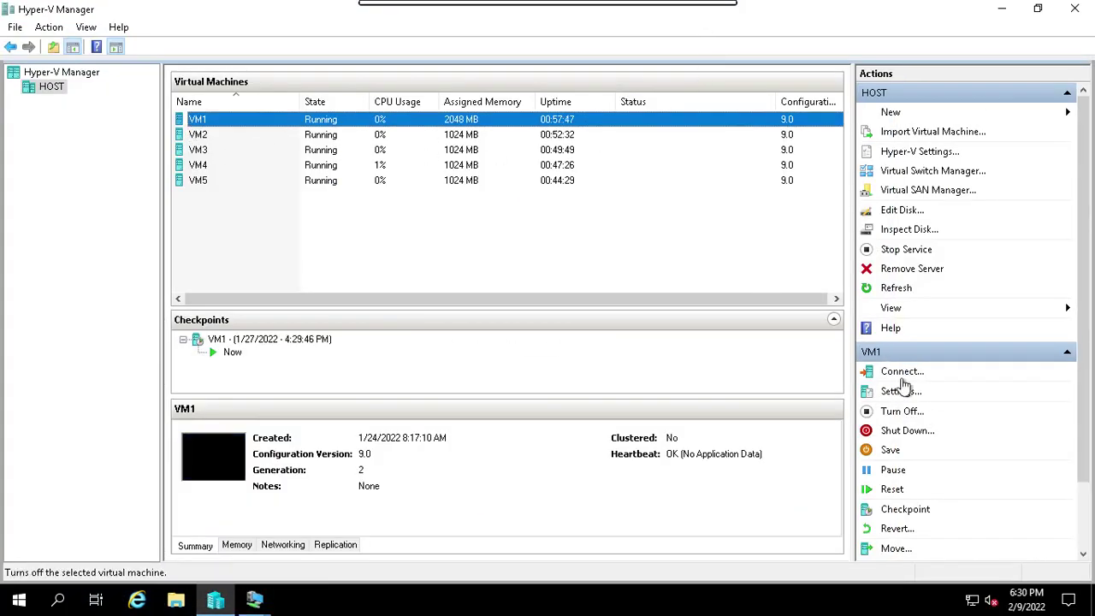
click(900, 373)
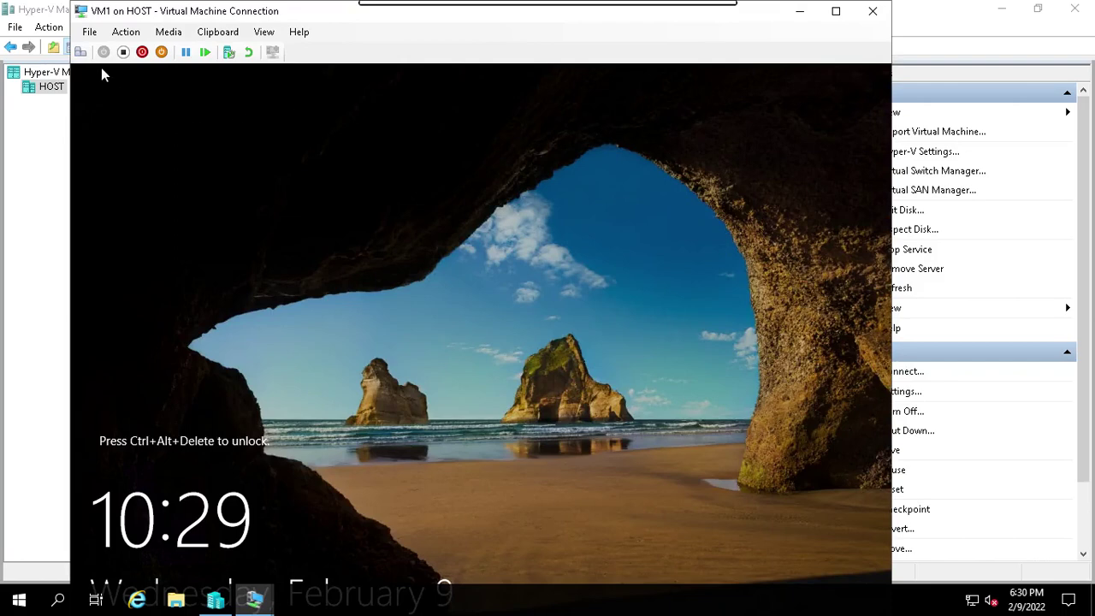
click(81, 51)
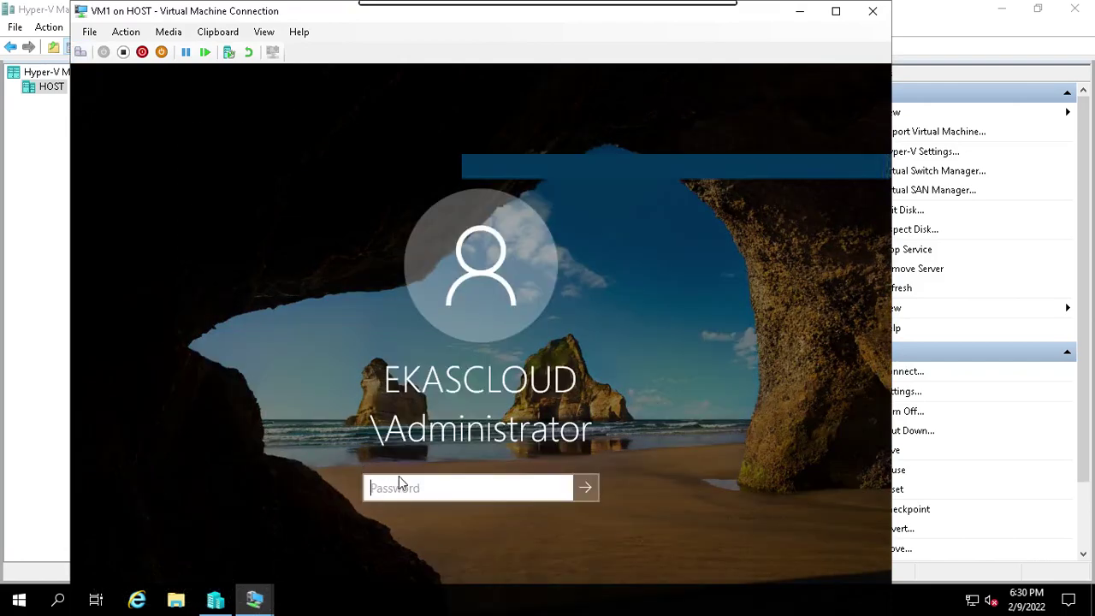
Sign in to VM1 as Administrator, add salesuser with 'net user ... /add', then minimize the console.
text(Pa)
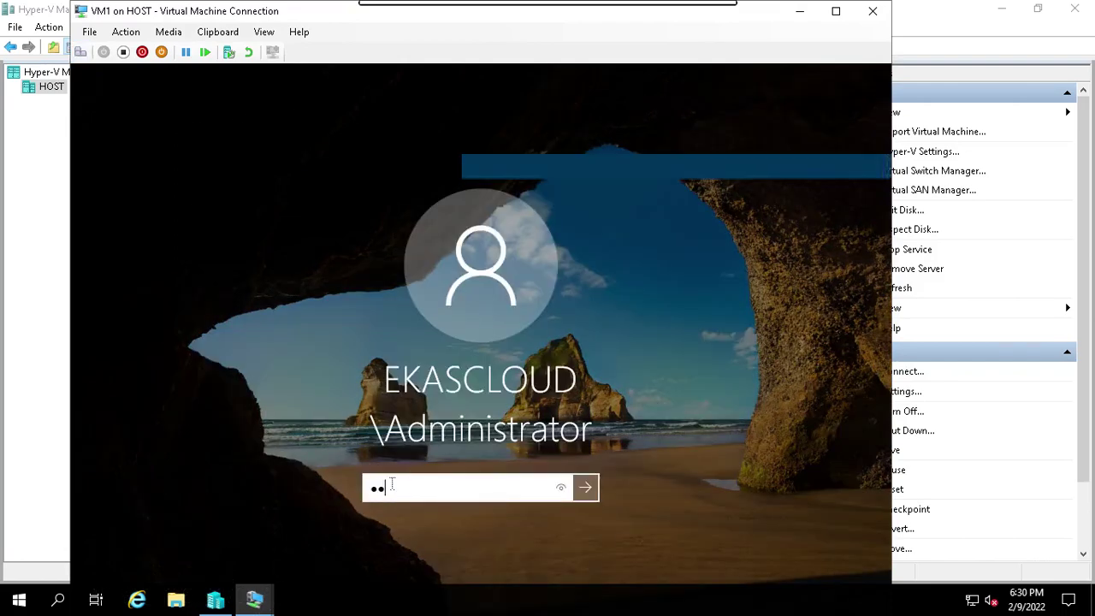
text($$w0rd)
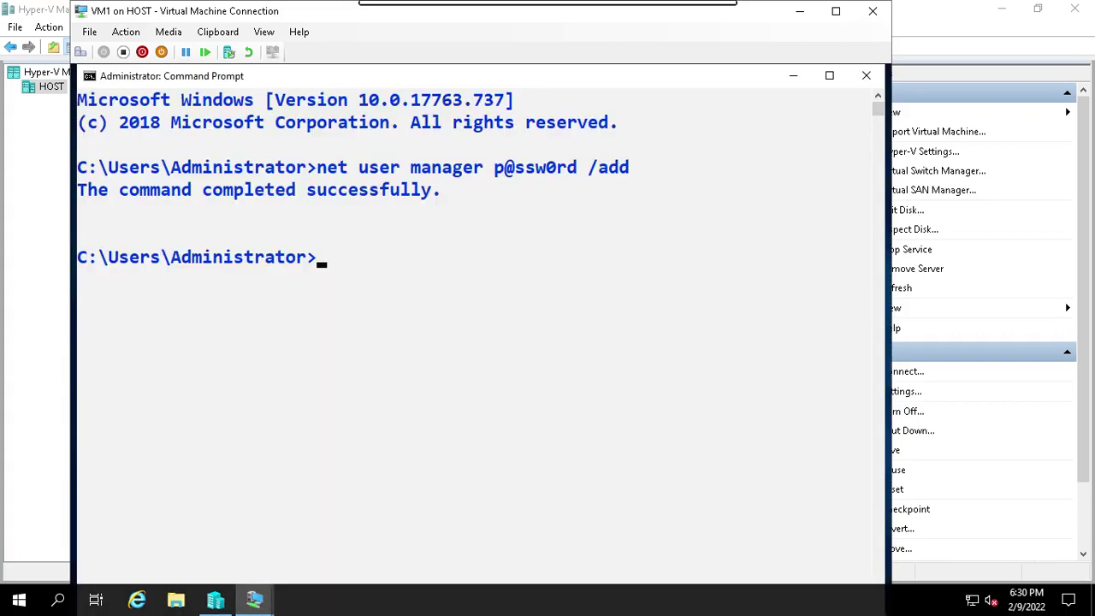
text(dministrator>net user )
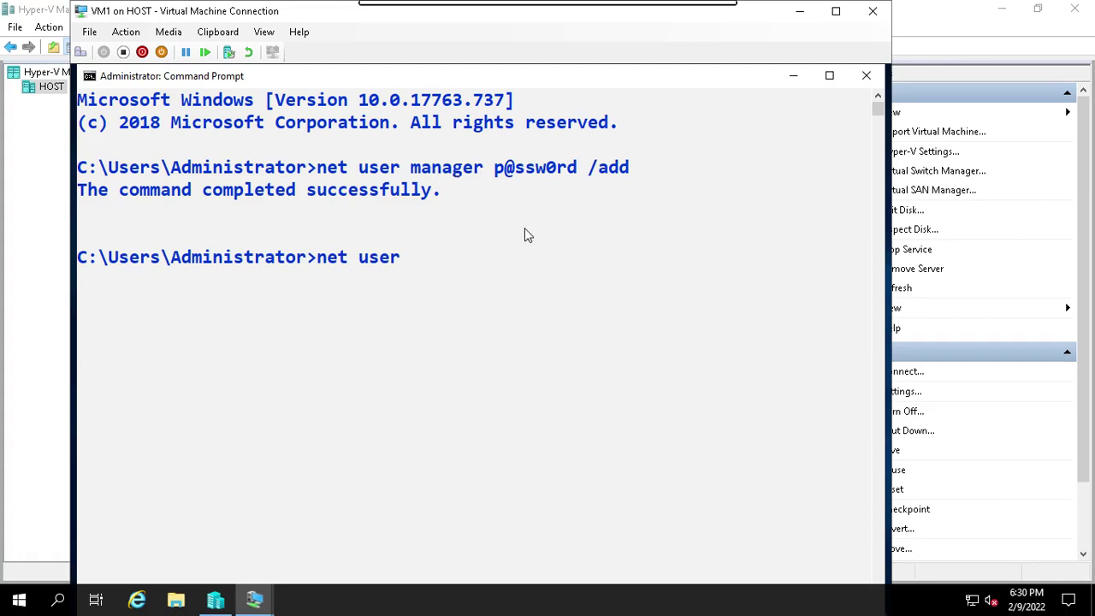
text(salesuser)
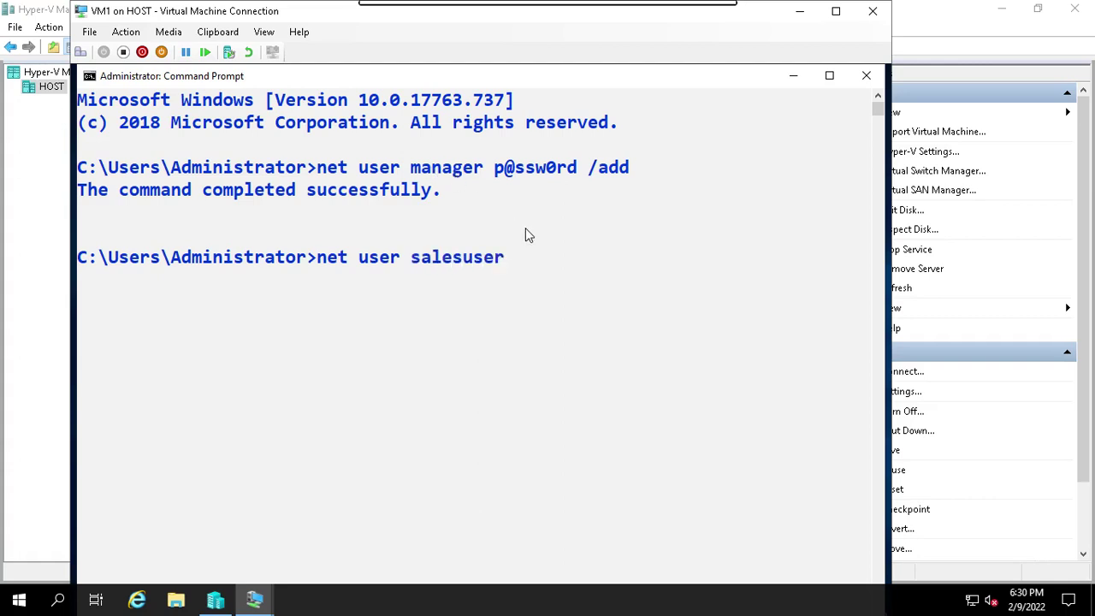
text( p@ssw0rd /a)
text(dd)
key(Return)
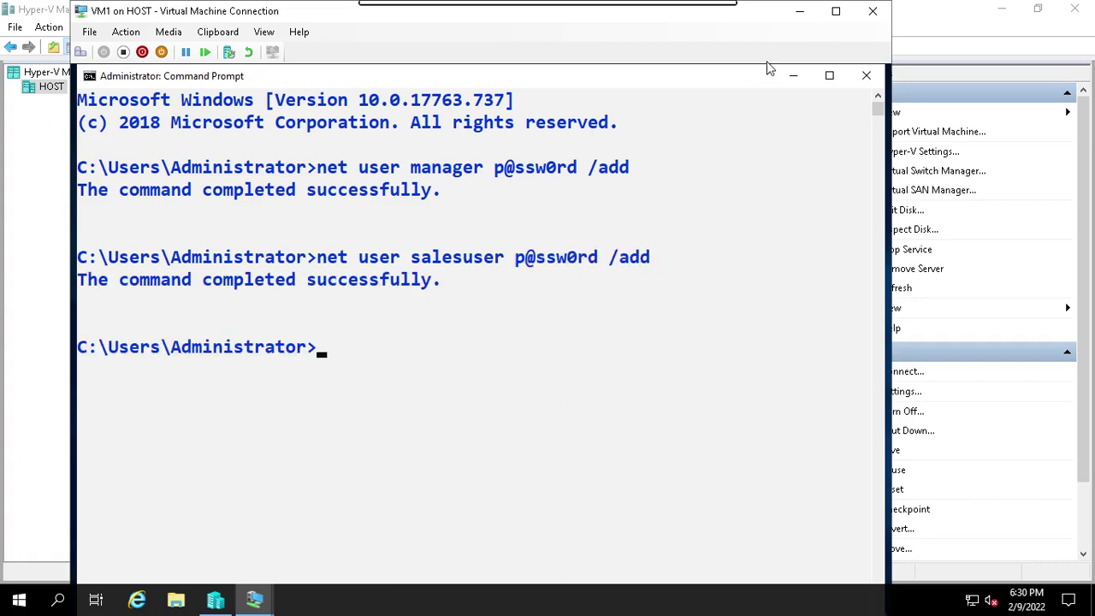
click(794, 18)
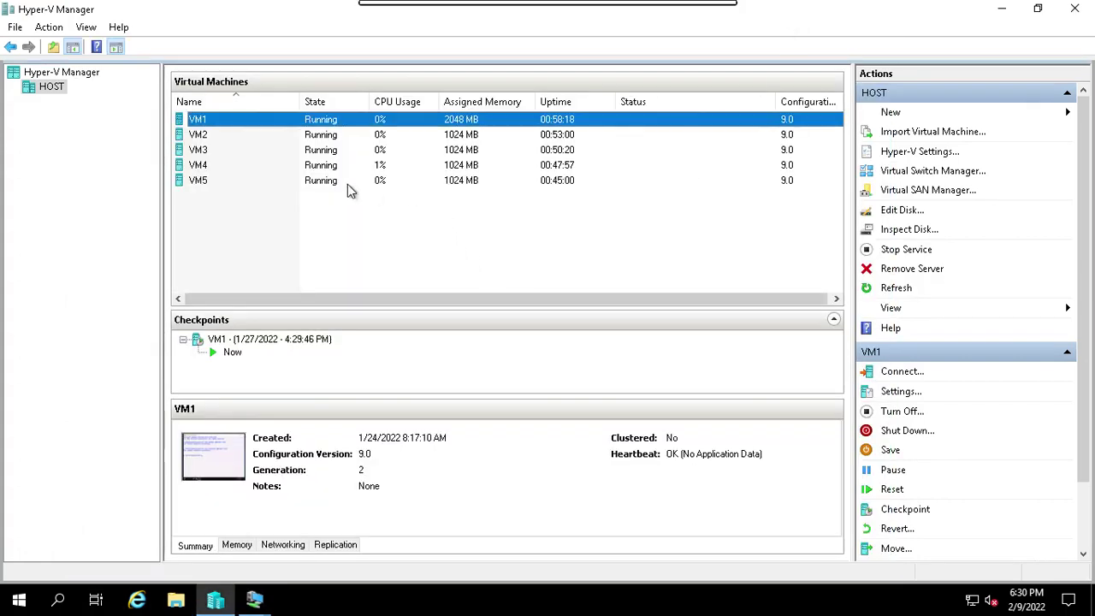
Connect to VM5, bring up its sign-in screen full screen and choose another user.
click(217, 183)
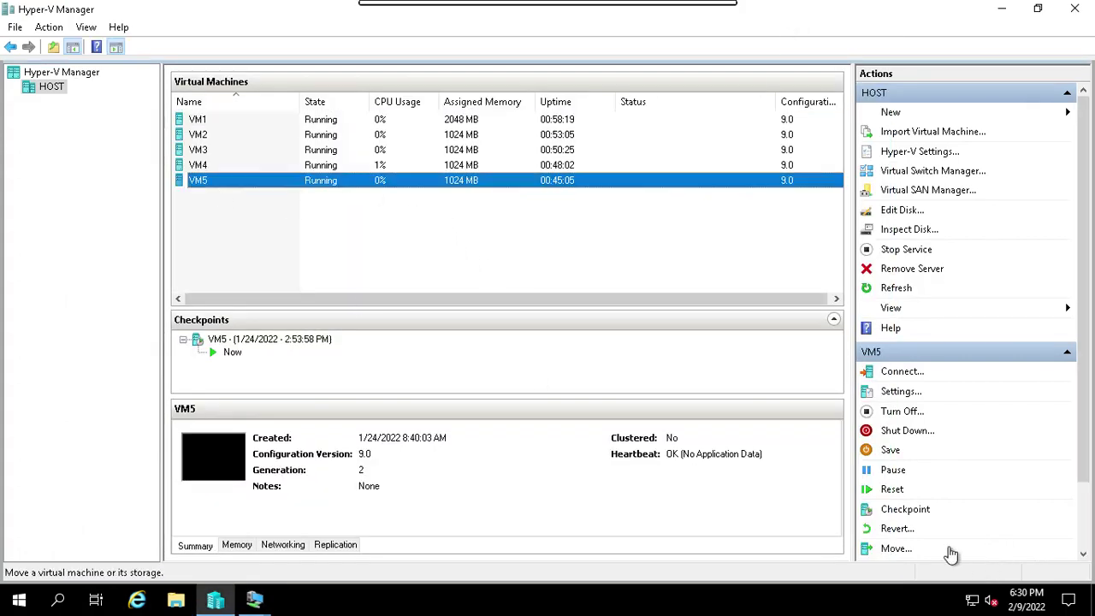
click(902, 371)
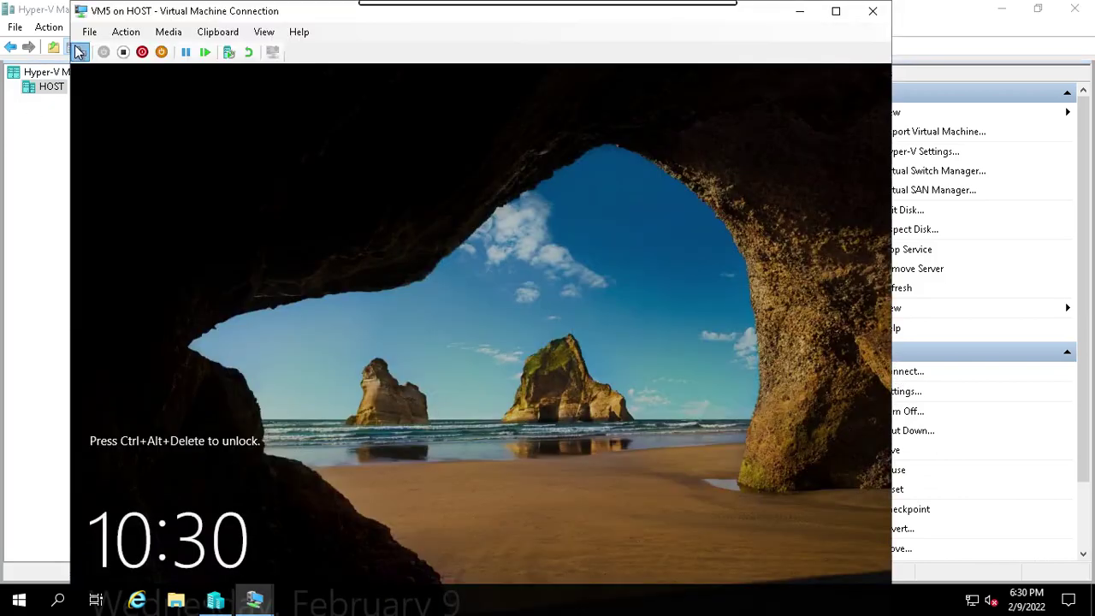
click(79, 52)
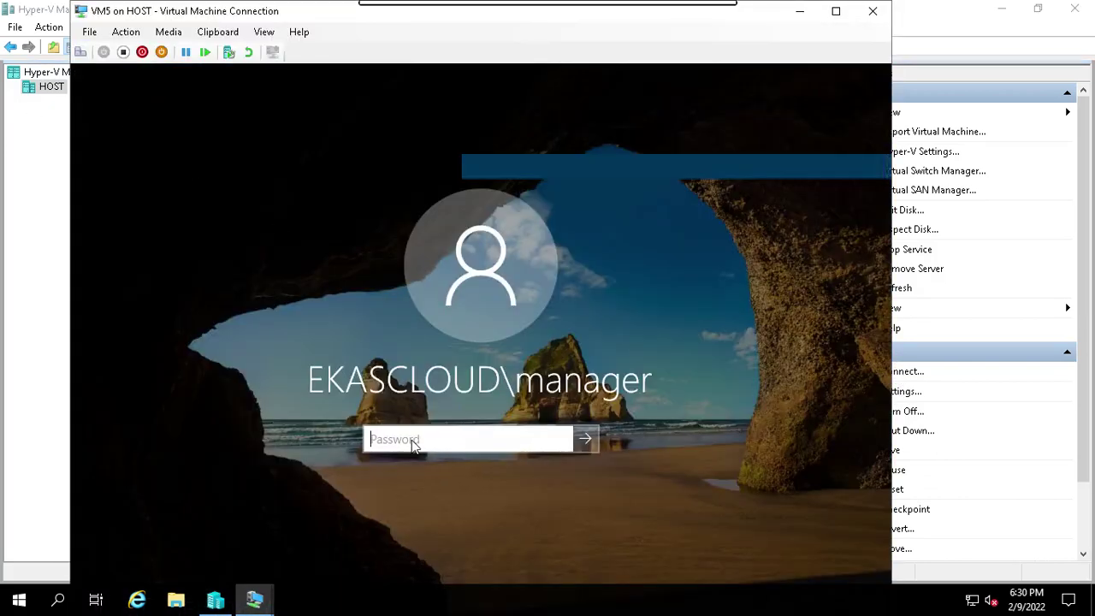
click(836, 11)
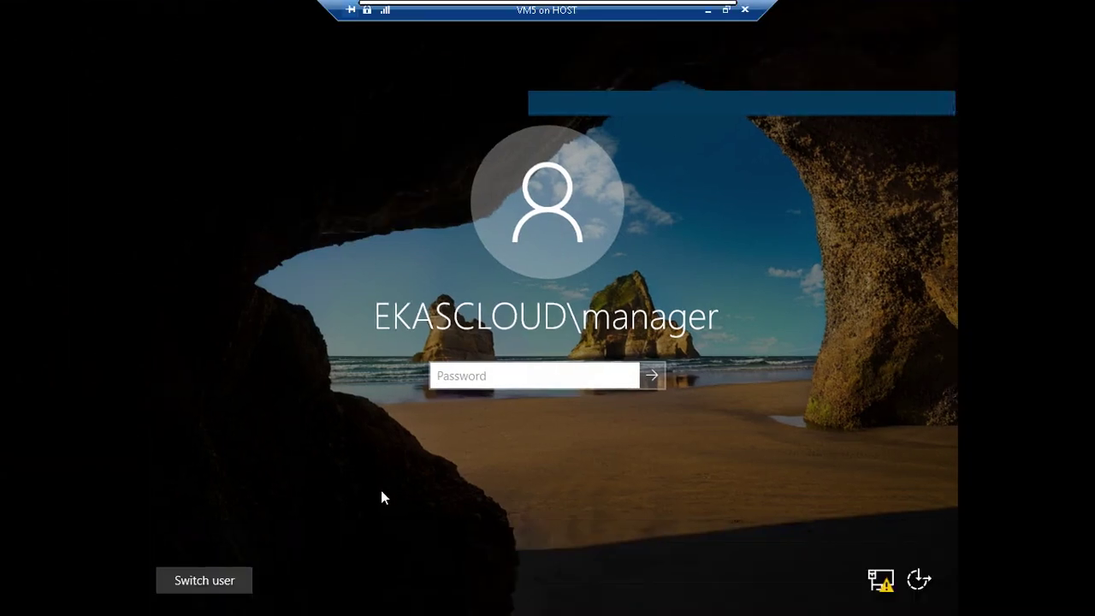
click(233, 579)
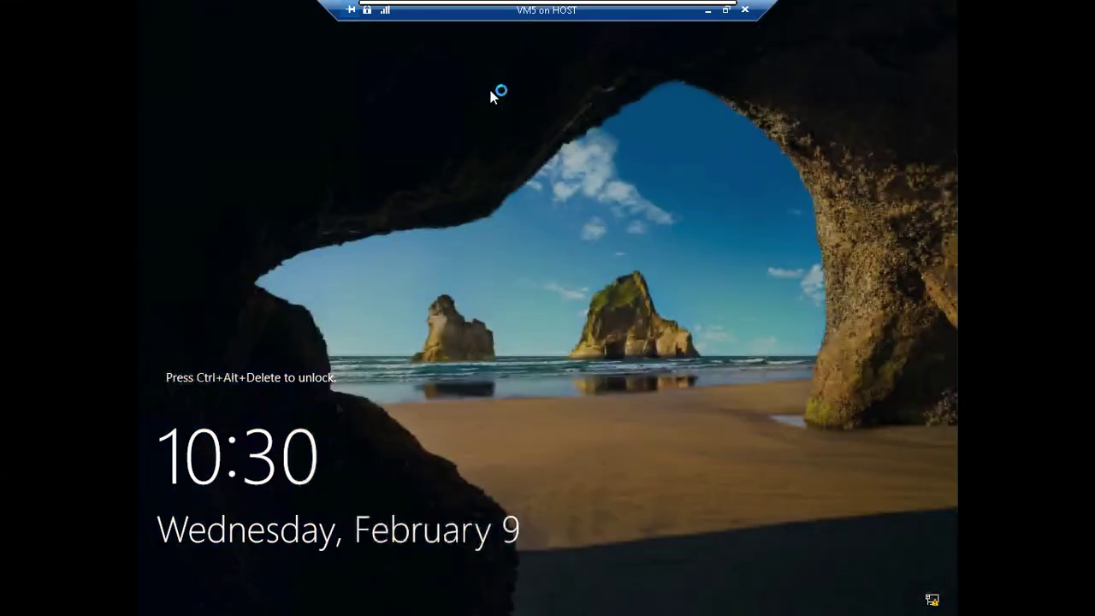
click(725, 10)
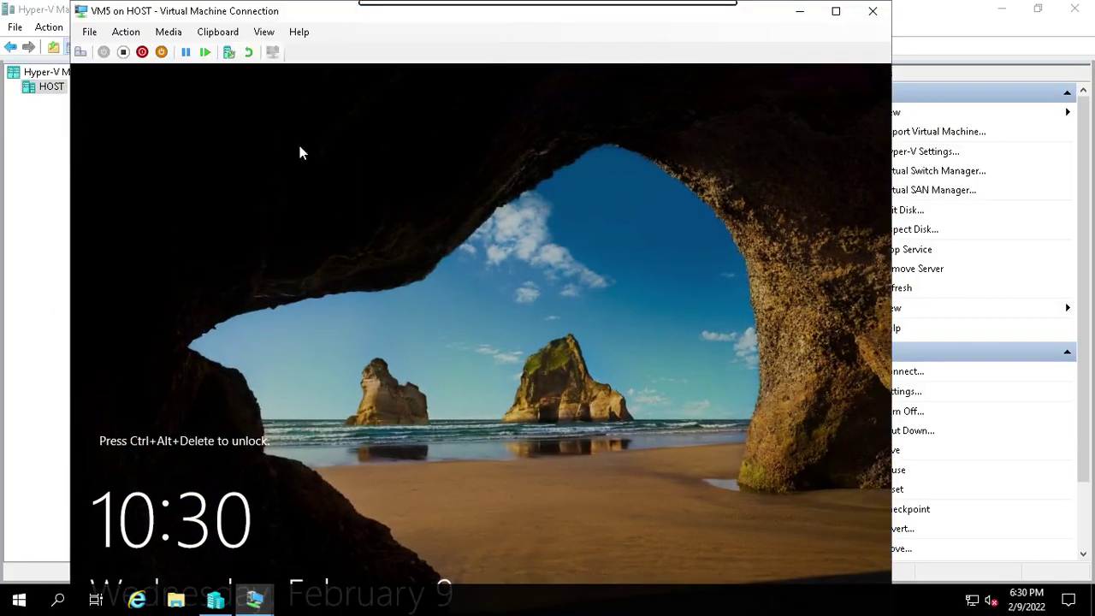
Reopen VM5's sign-in, choose a different user, start typing 'sales', then leave full screen.
click(81, 52)
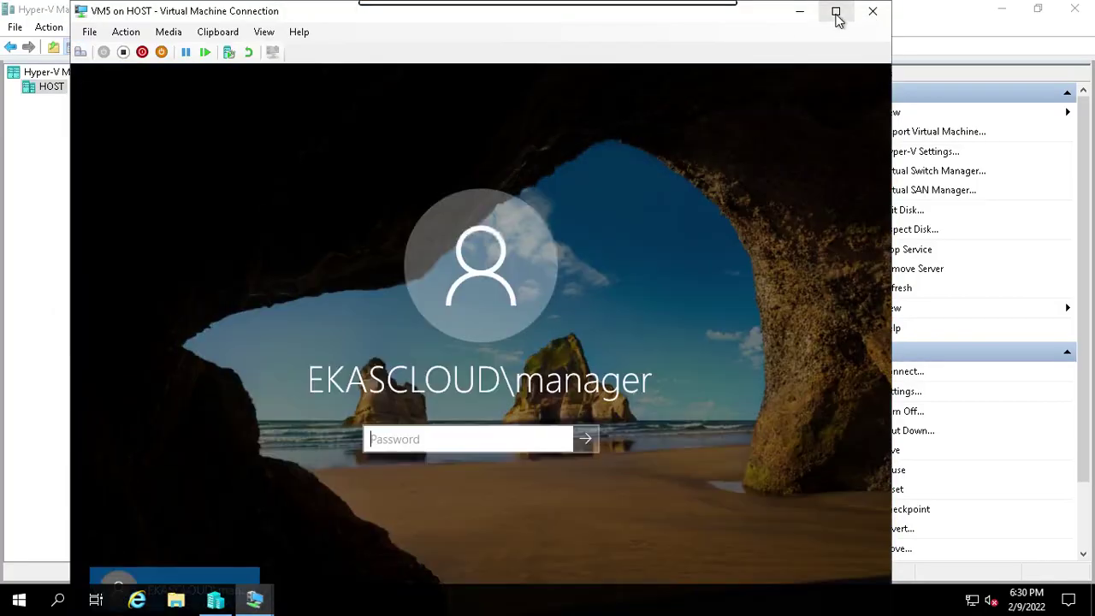
click(836, 12)
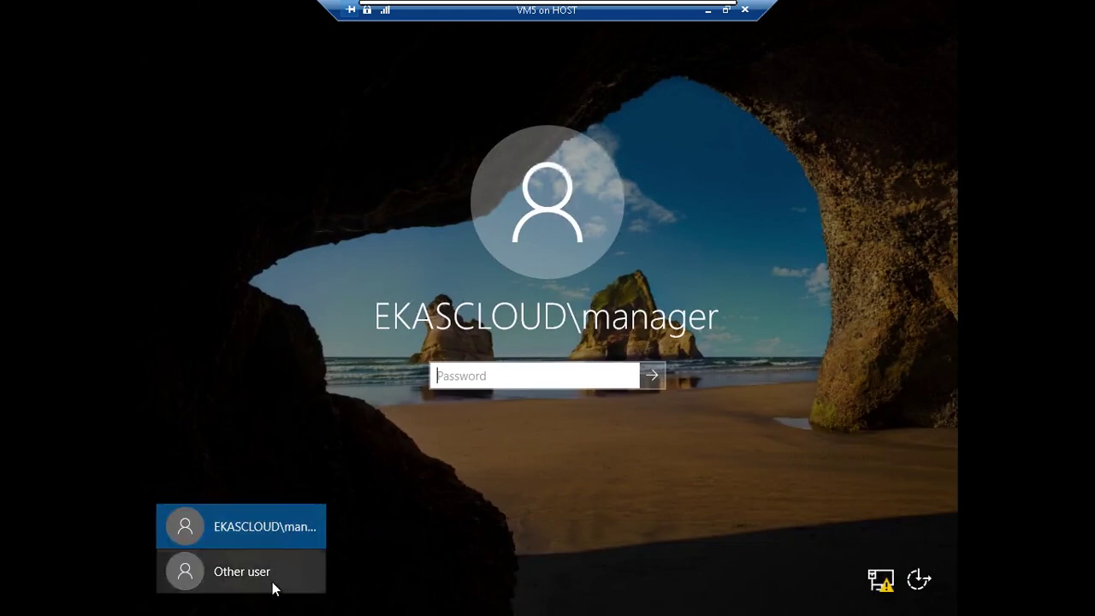
click(274, 582)
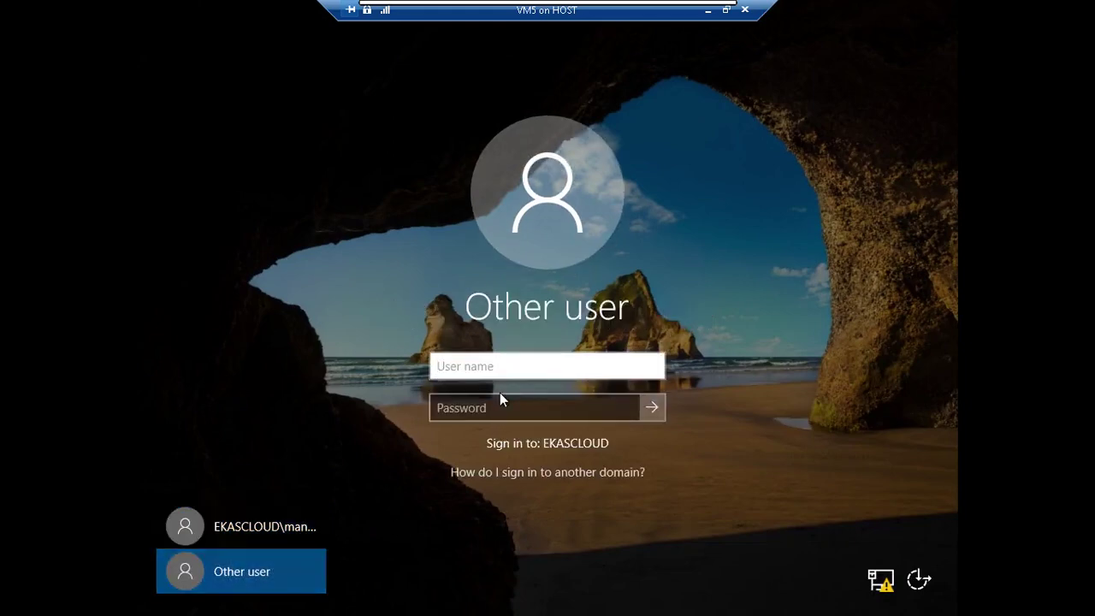
text(sales)
mouse_move(564, 12)
click(712, 11)
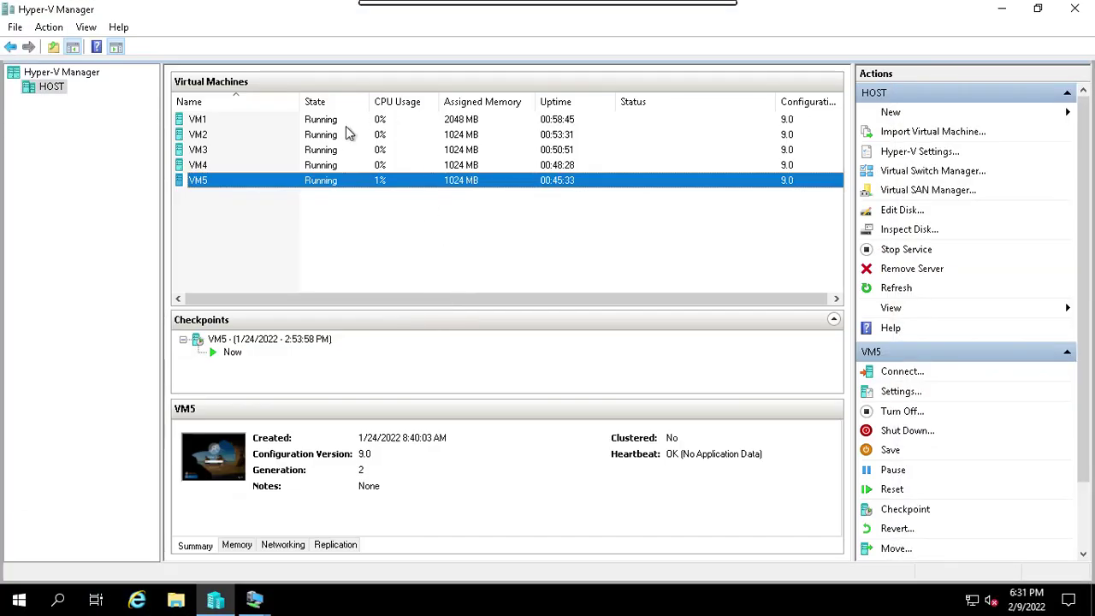
View VM1's console, minimize it, and select VM5 in Hyper-V Manager.
click(337, 121)
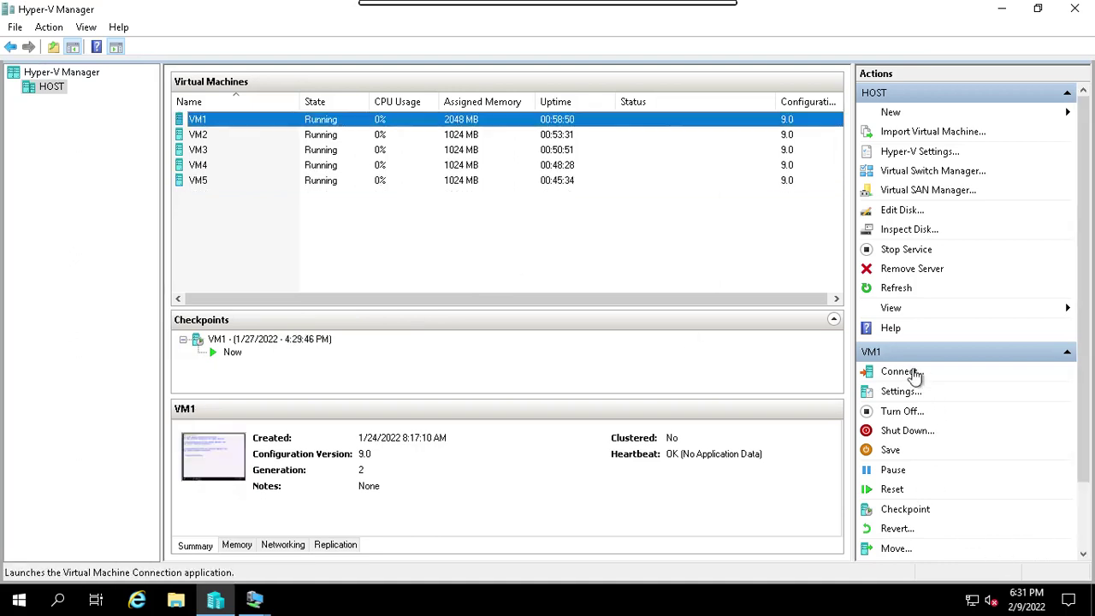
click(908, 373)
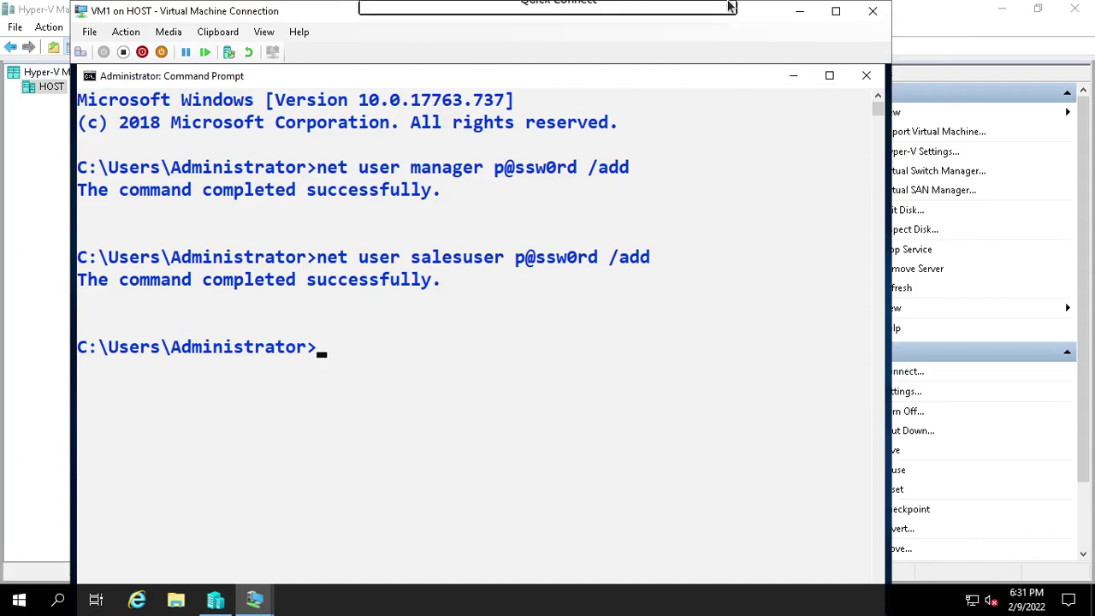
click(800, 12)
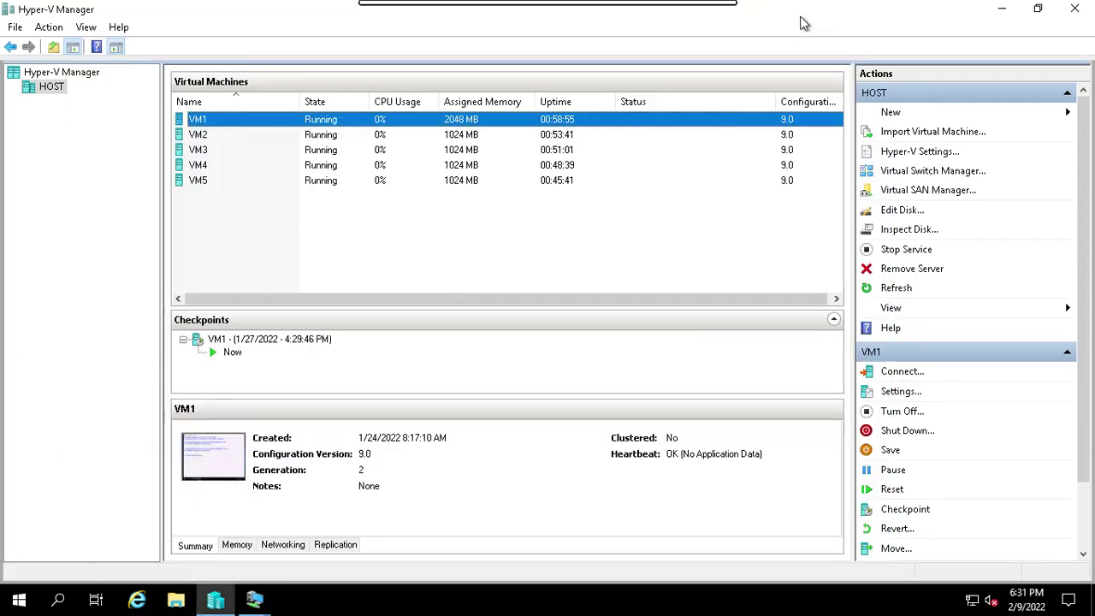
click(205, 182)
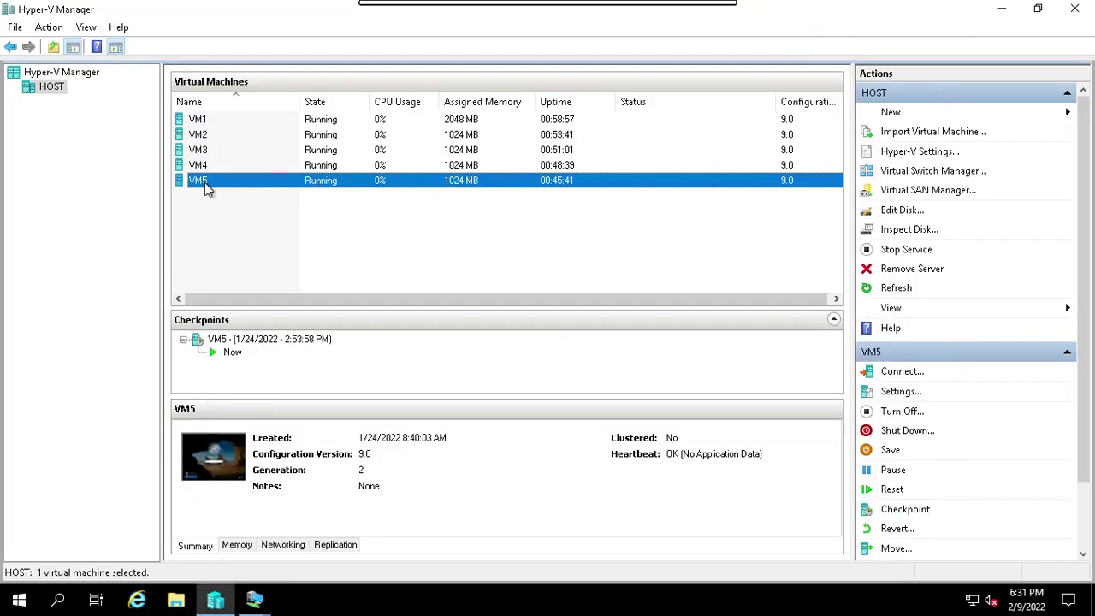
Connect to VM5, sign in as salesuser with its password, and maximize the console.
click(887, 374)
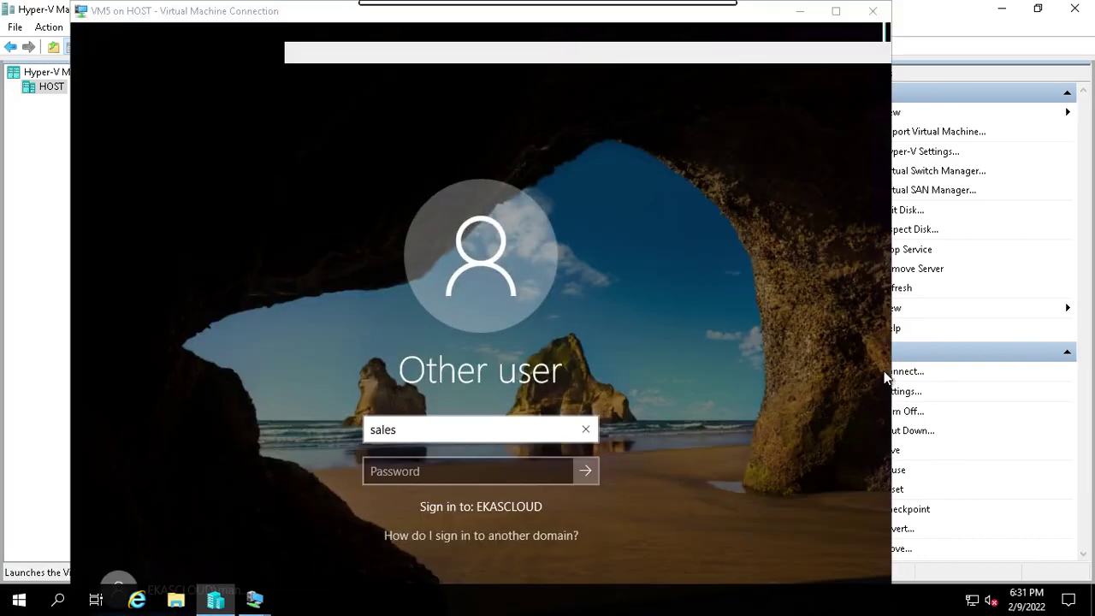
click(407, 460)
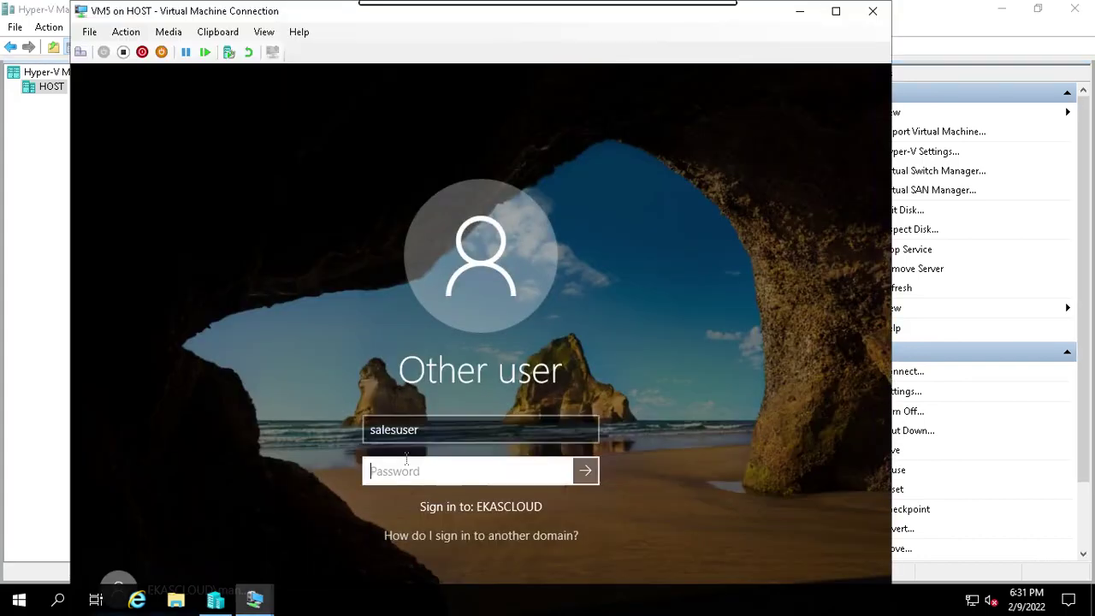
text(••••••••)
key(Return)
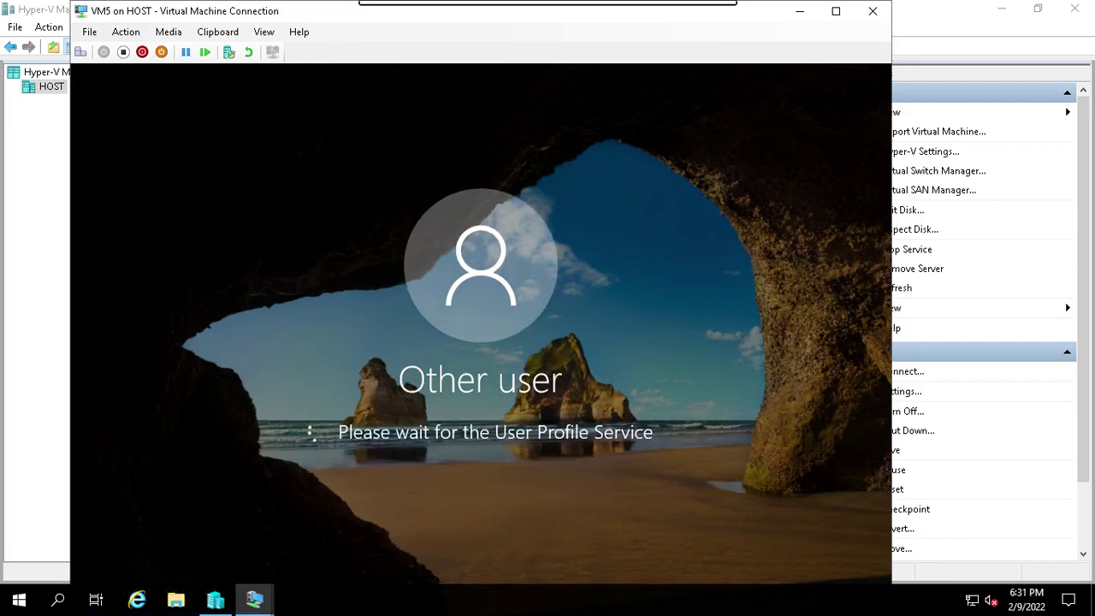
click(837, 11)
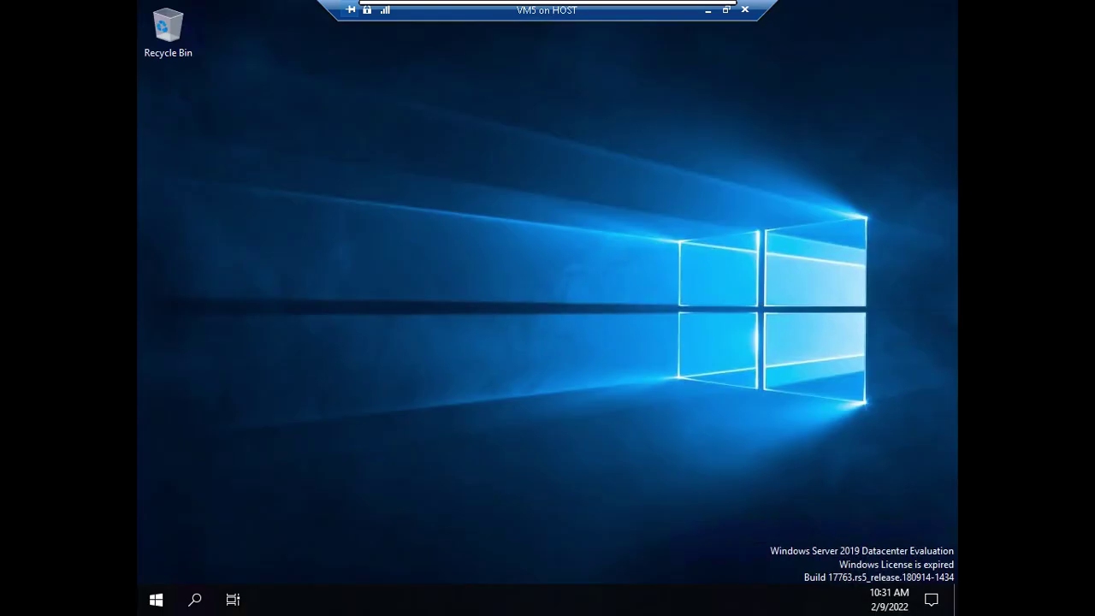
Launch File Explorer on VM5 and browse to the \\vm2 network location.
click(160, 597)
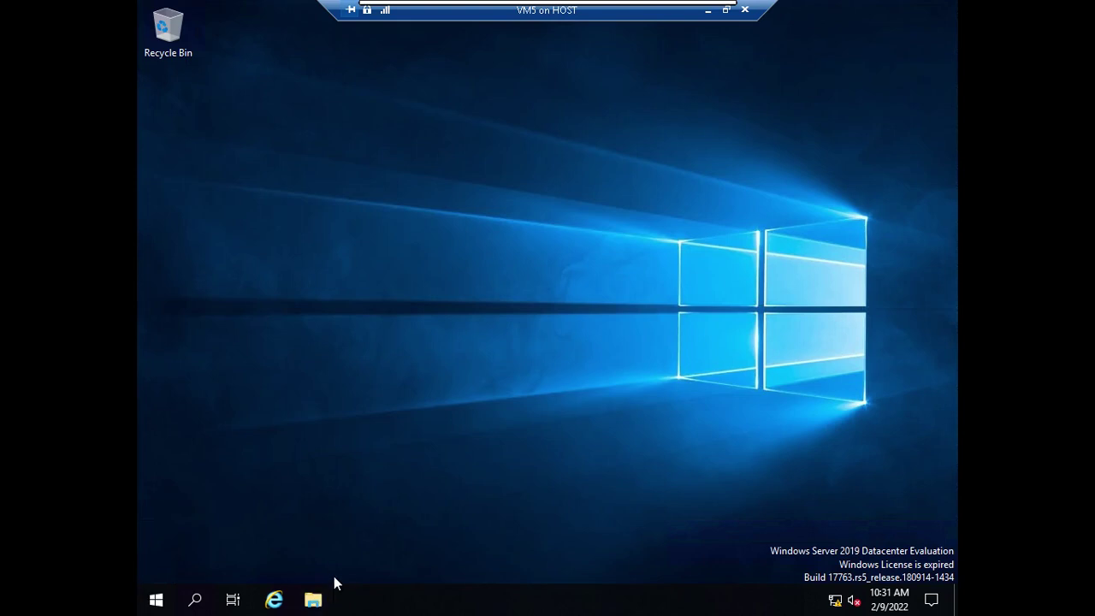
key(super+e)
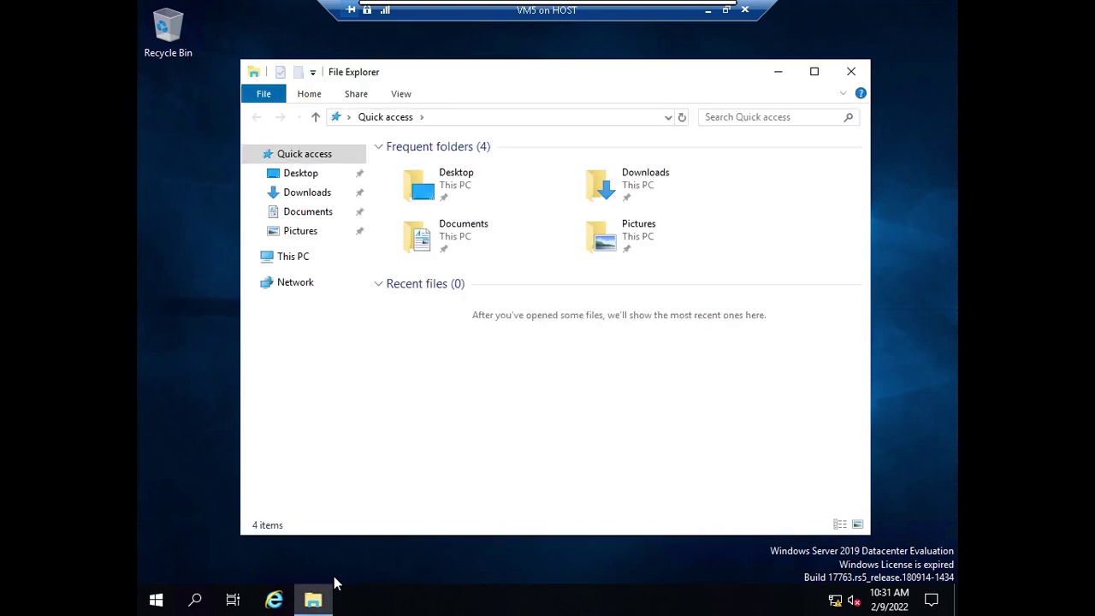
click(555, 124)
text(\\)
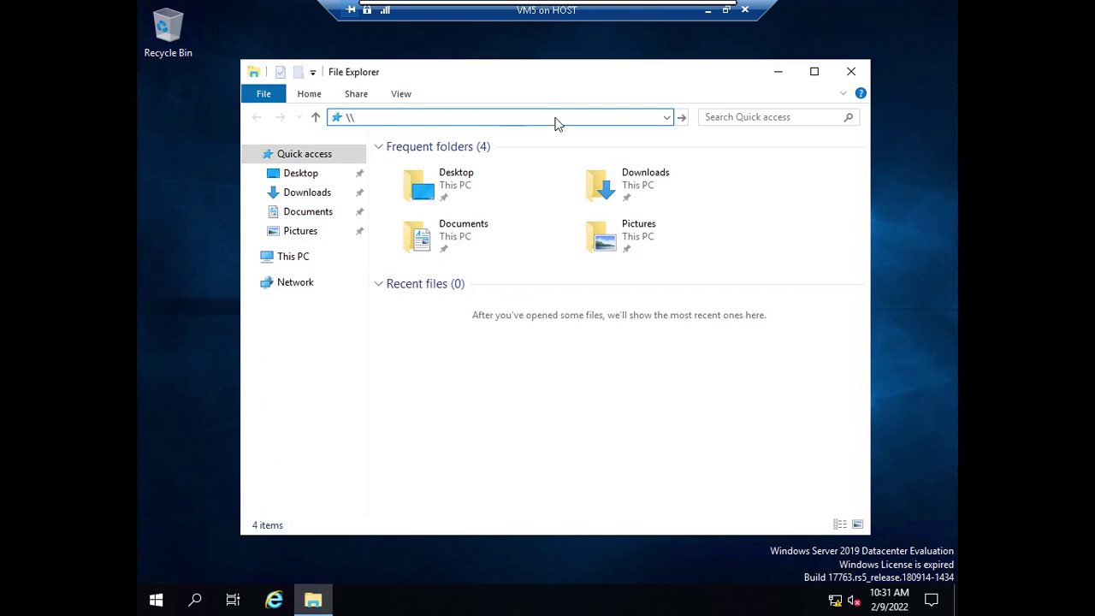
text(vm2)
key(Return)
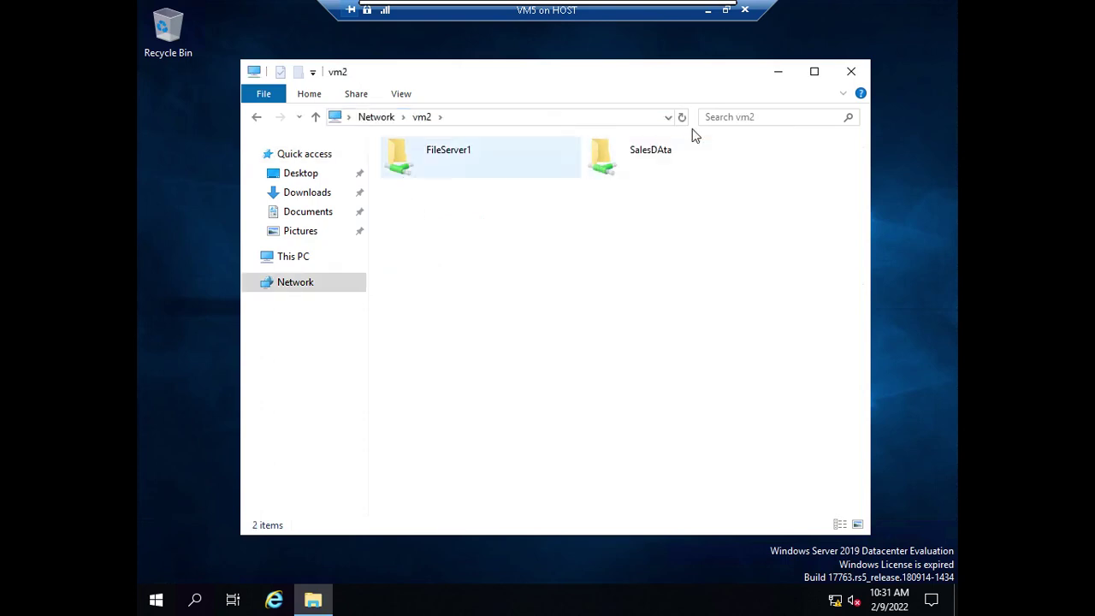
Open the SalesDAta share to confirm it is empty, then return to This PC.
click(671, 163)
double_click(671, 163)
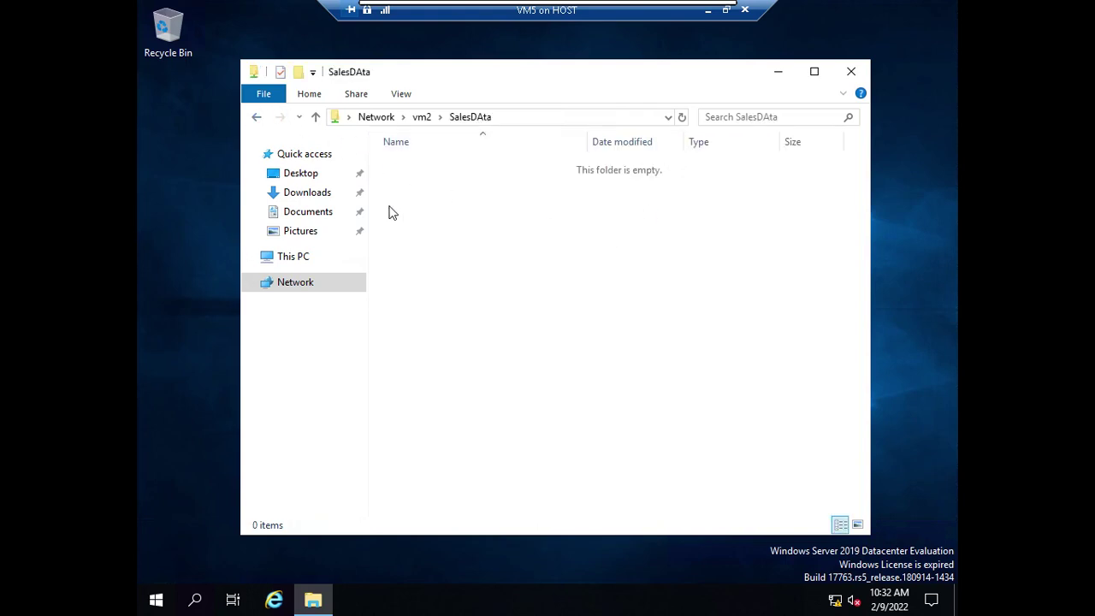
click(288, 257)
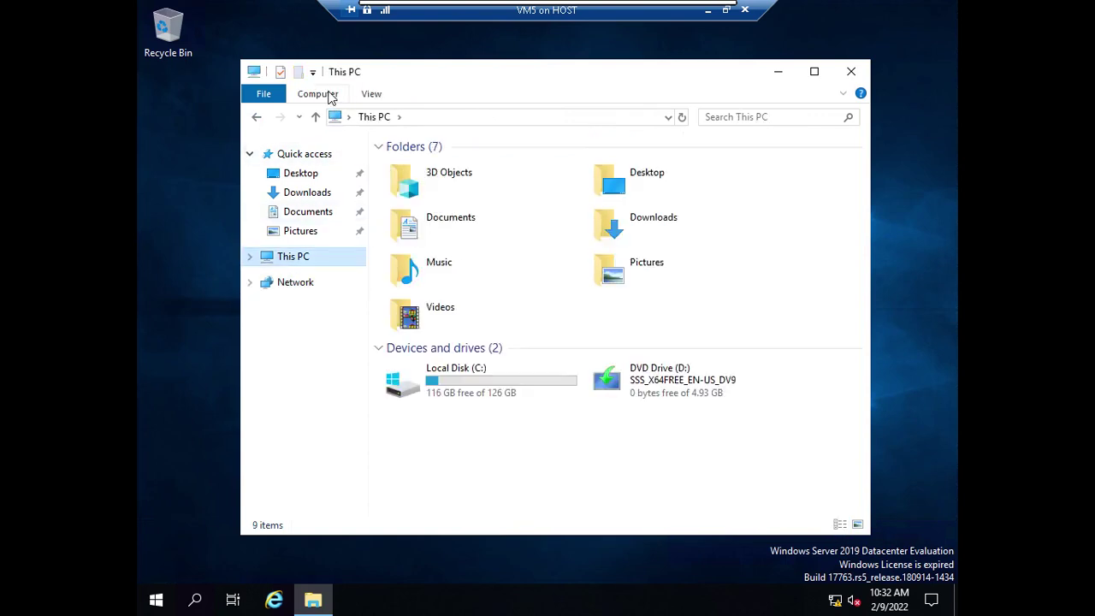
Map \\vm2\Salesdata as network drive Z: with reconnect at sign-in, and finish.
click(330, 96)
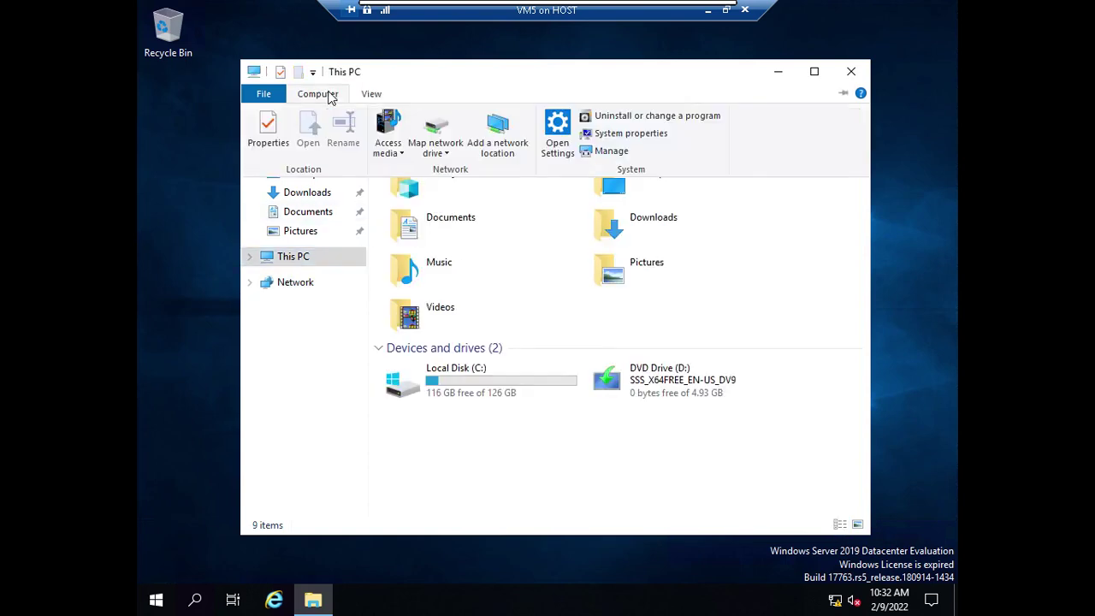
click(436, 127)
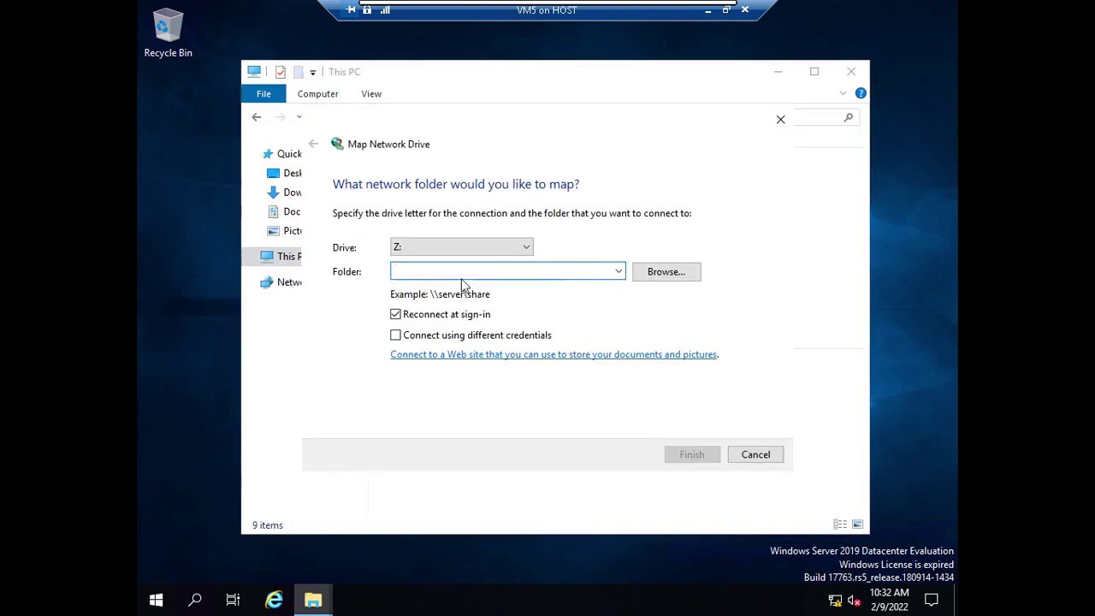
text(\vm2\Salesdata)
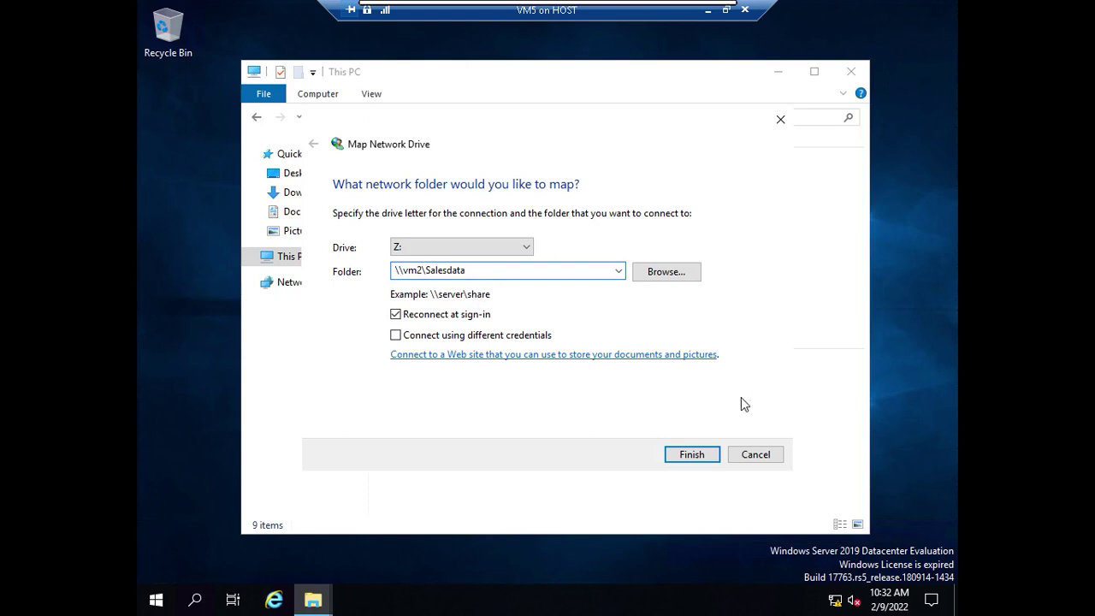
click(692, 454)
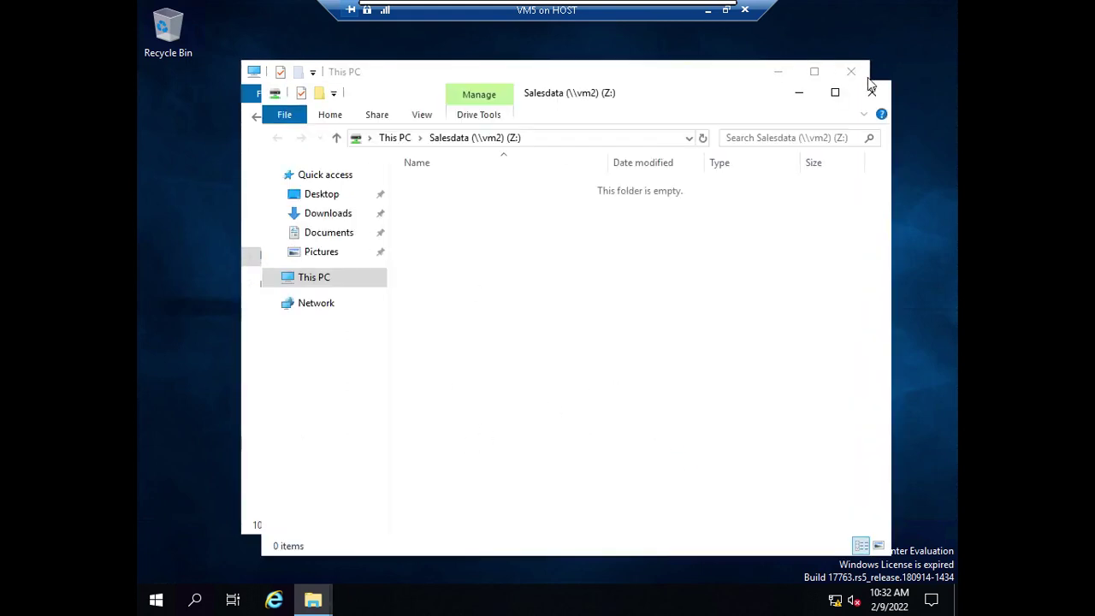
Create a New Text Document with the default name on the Salesdata Z: drive.
click(871, 94)
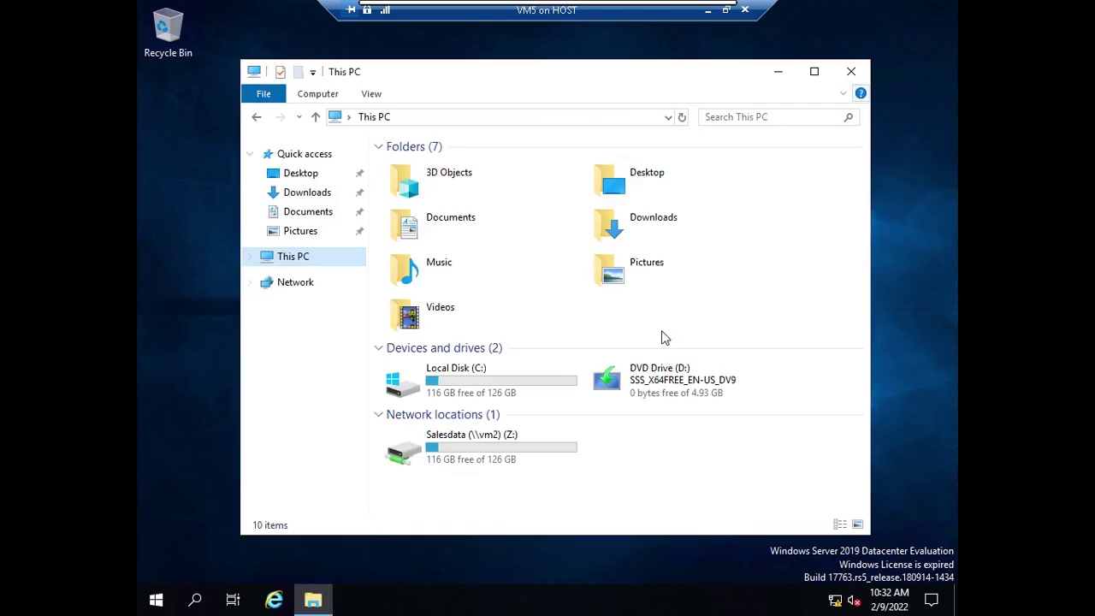
double_click(505, 449)
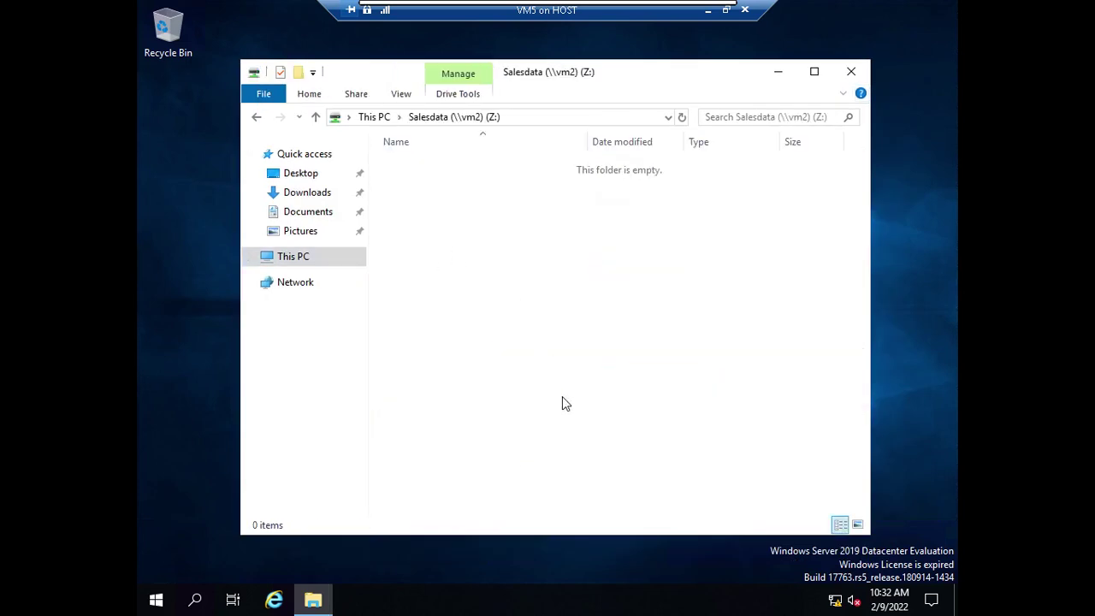
right_click(483, 190)
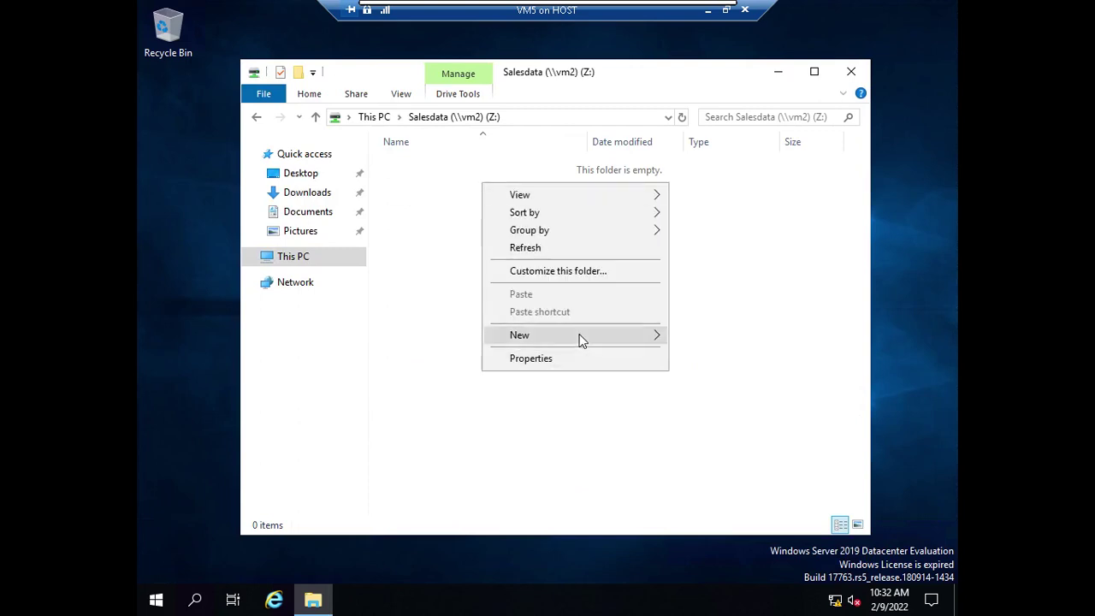
mouse_move(582, 337)
click(725, 431)
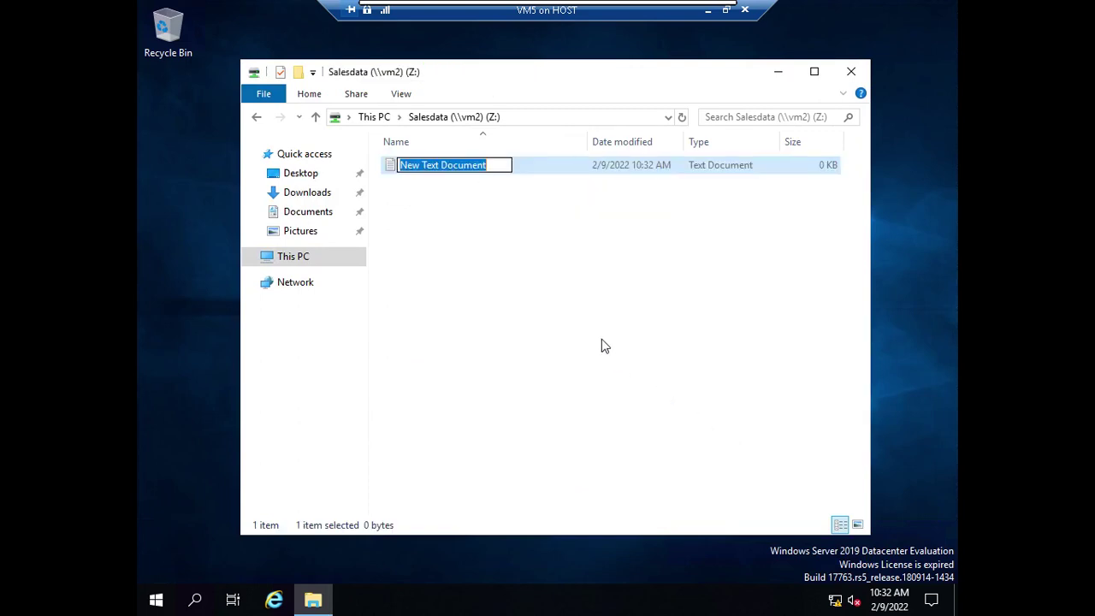
key(Return)
click(601, 342)
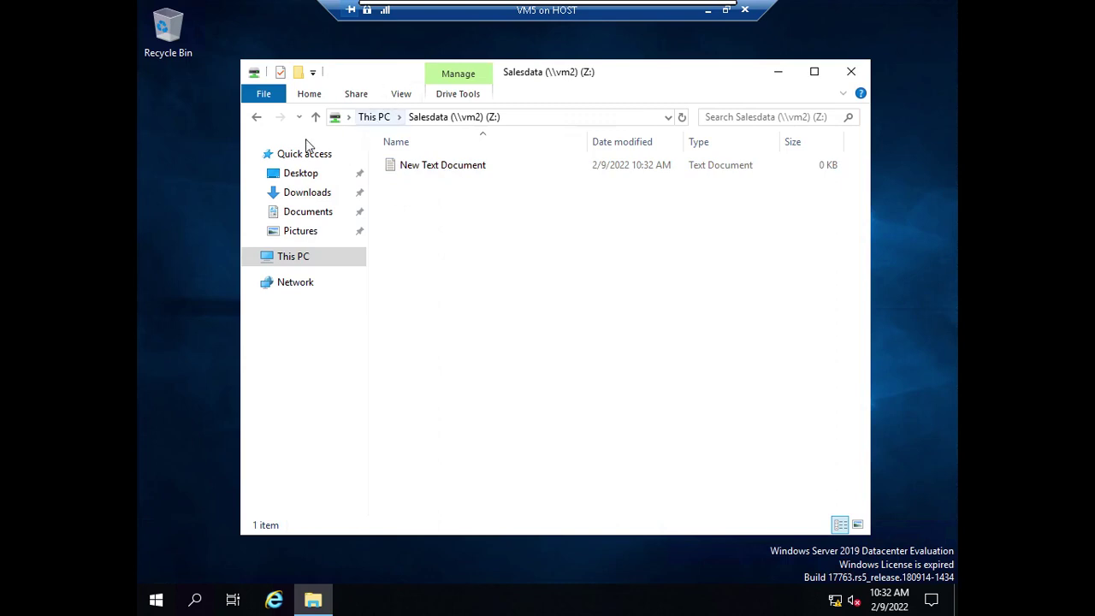
Close File Explorer, sign out of VM5, and minimize its console.
click(258, 117)
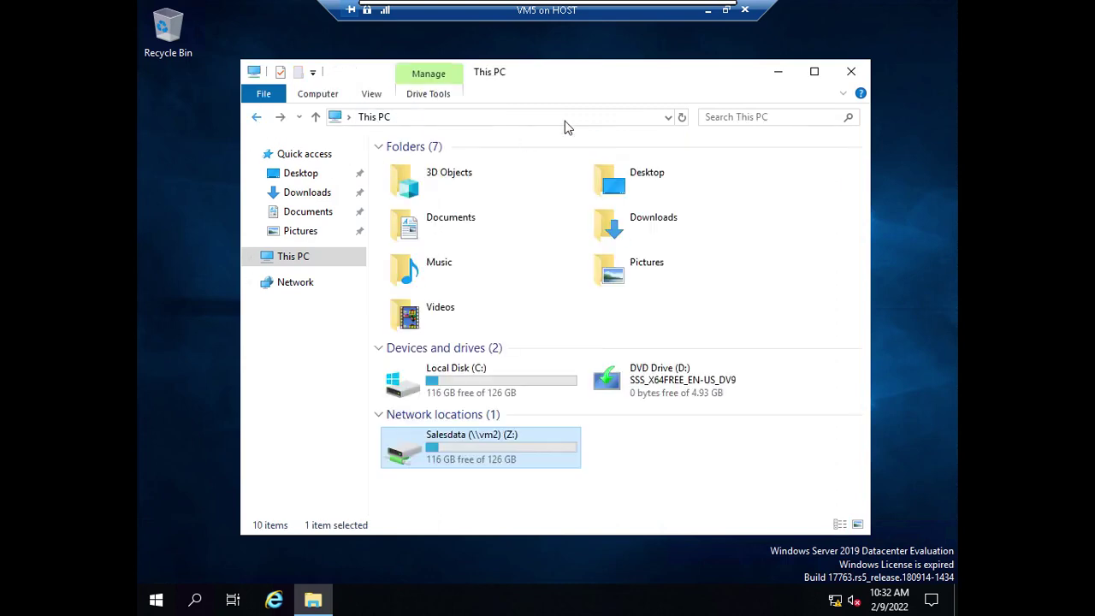
click(852, 72)
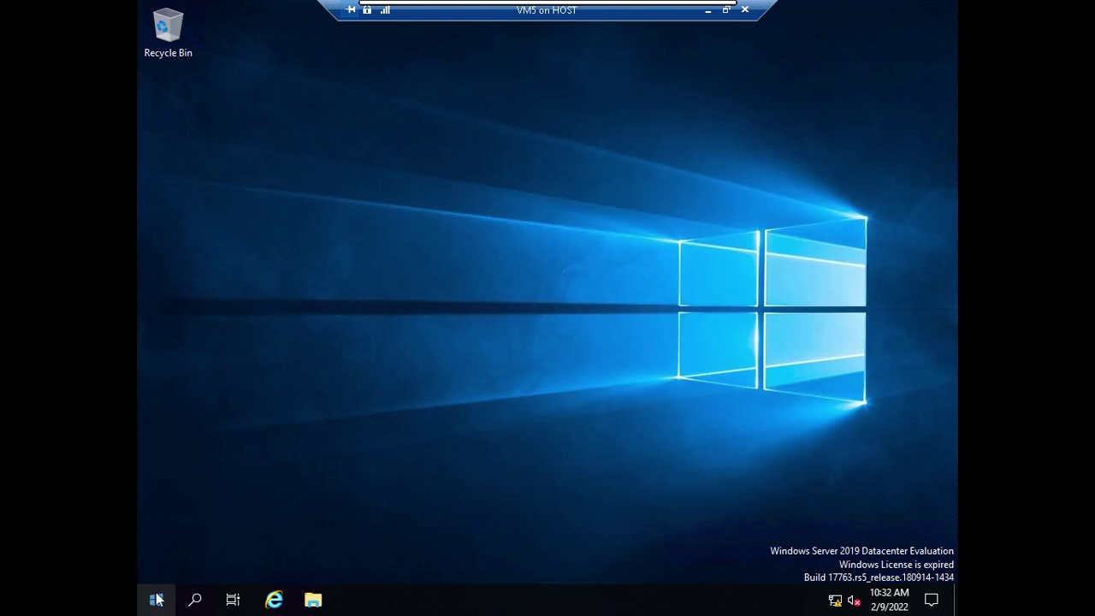
click(156, 599)
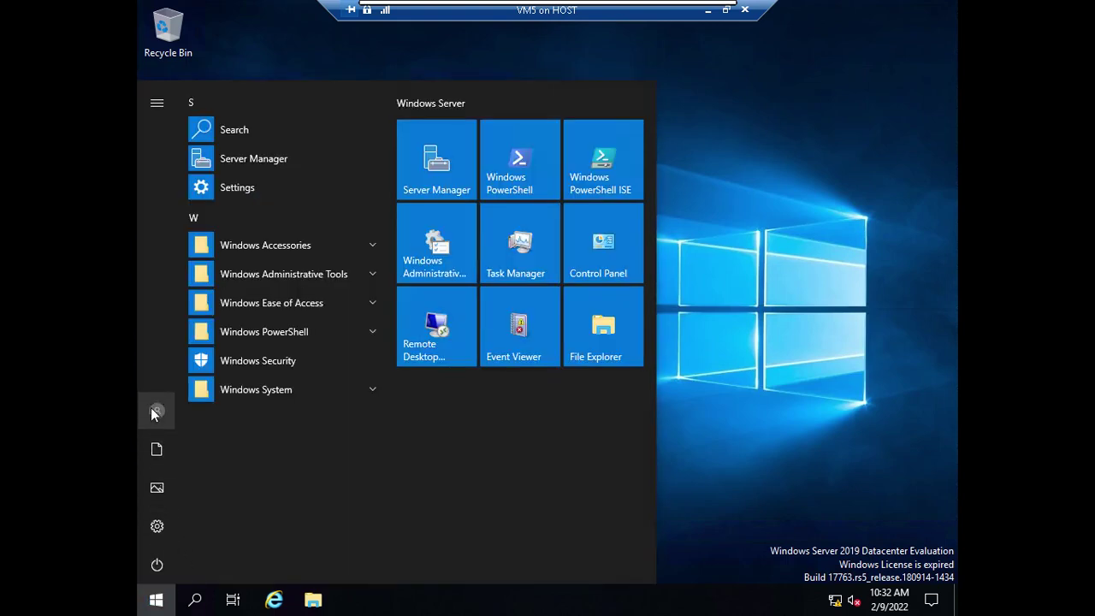
click(159, 419)
click(185, 366)
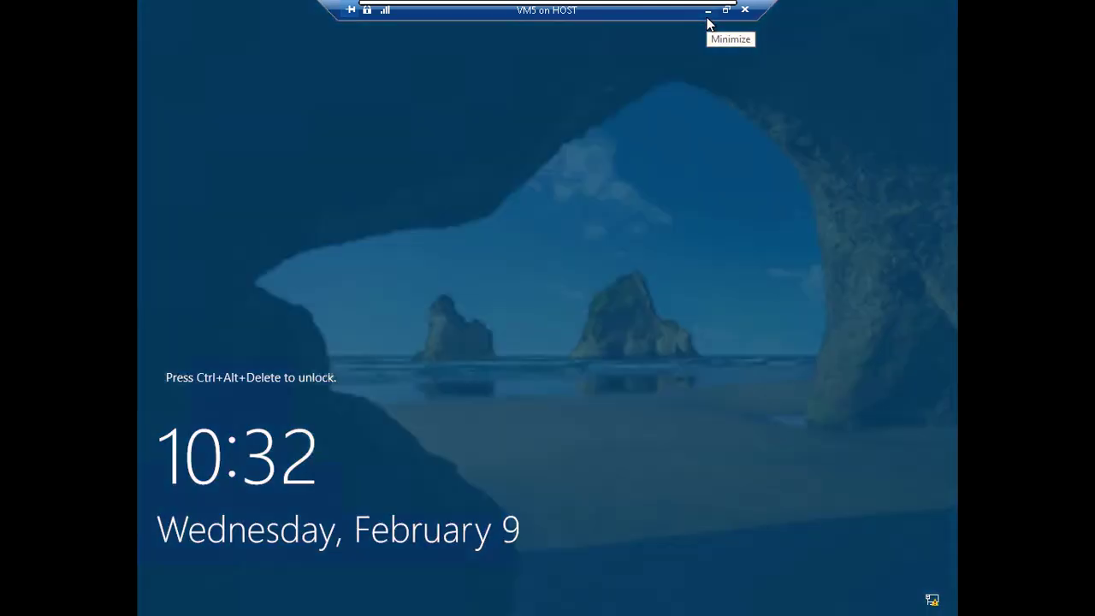
click(708, 15)
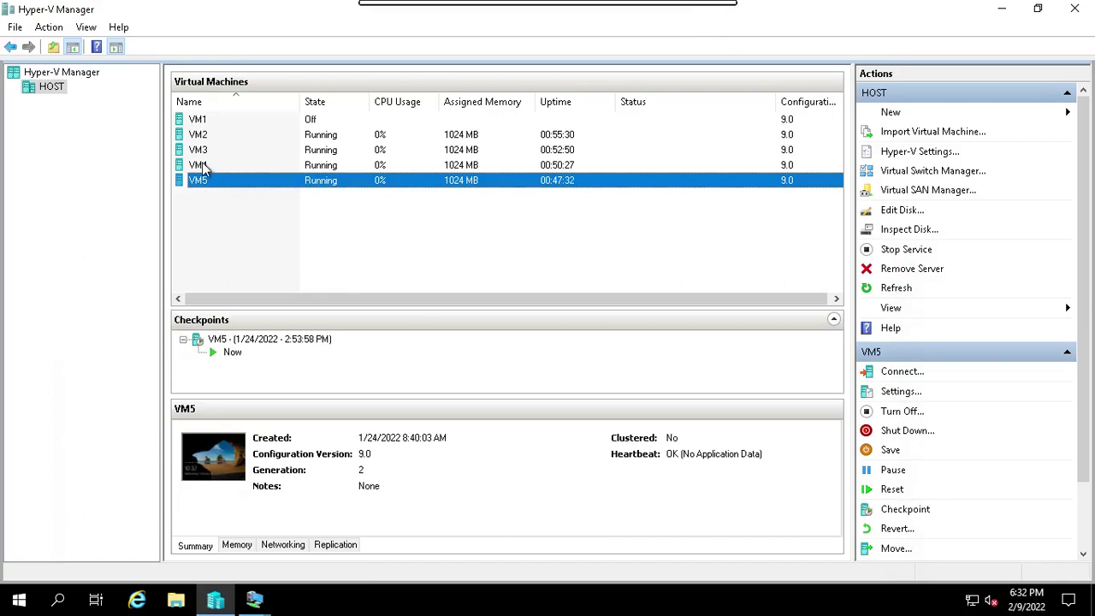
Start the VM1 virtual machine from Hyper-V Manager.
click(202, 162)
click(209, 121)
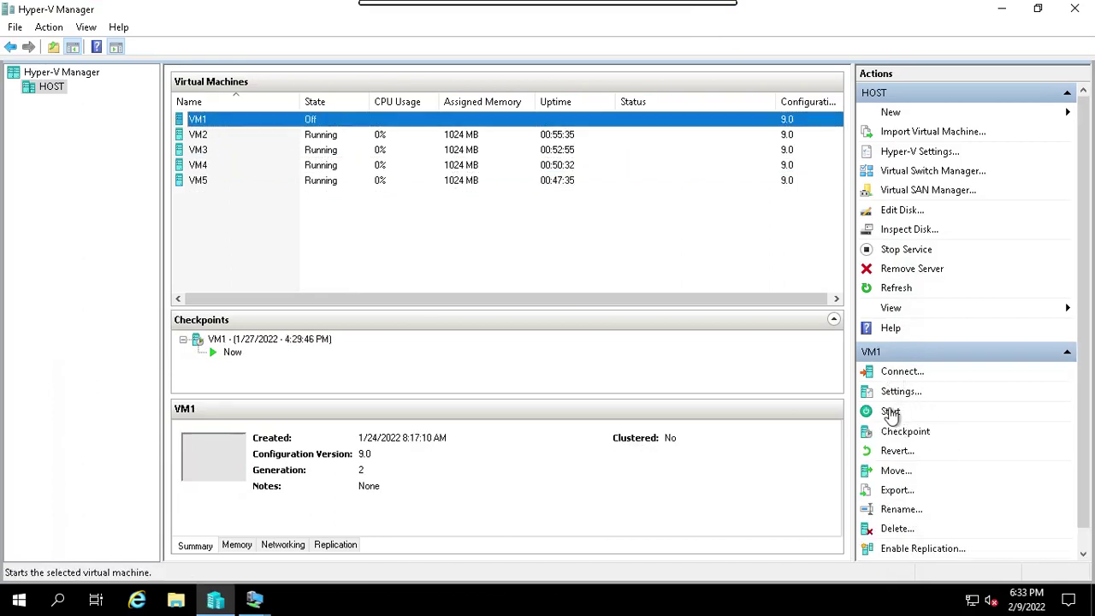
click(890, 412)
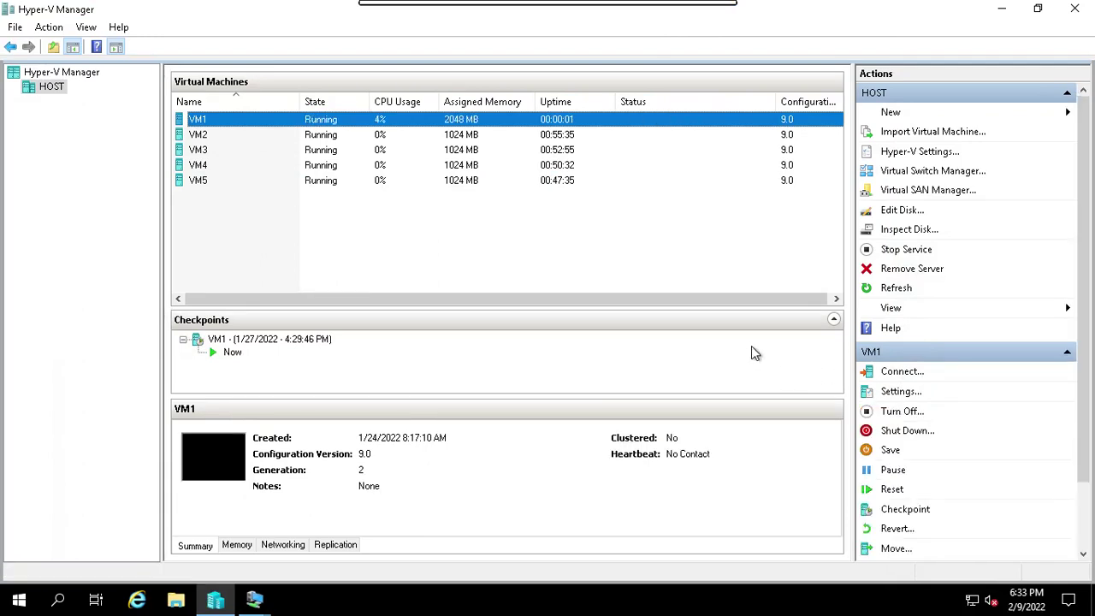
View VM4's and VM5's checkpoints and details, ending on VM4.
click(203, 169)
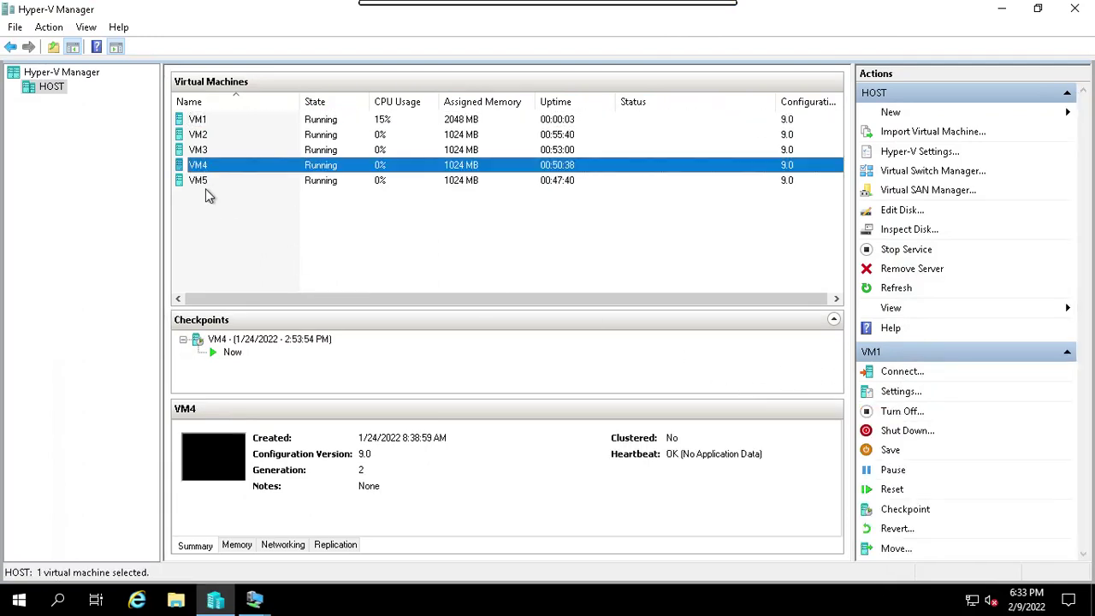
click(203, 183)
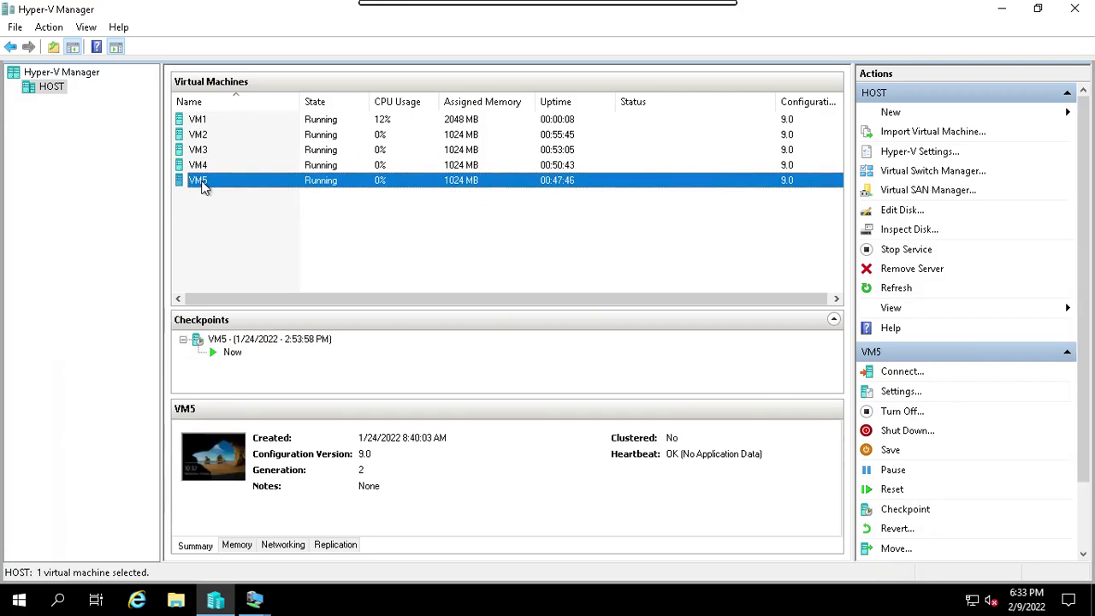
click(204, 167)
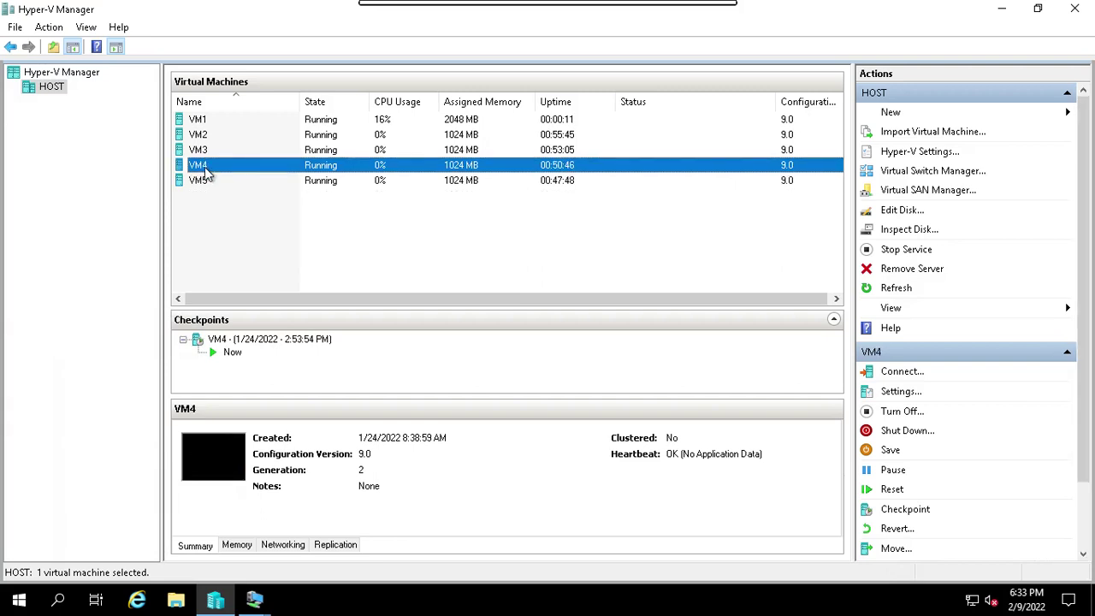
Connect to VM4 full screen and bring up its sign-in screen for a different user.
double_click(206, 171)
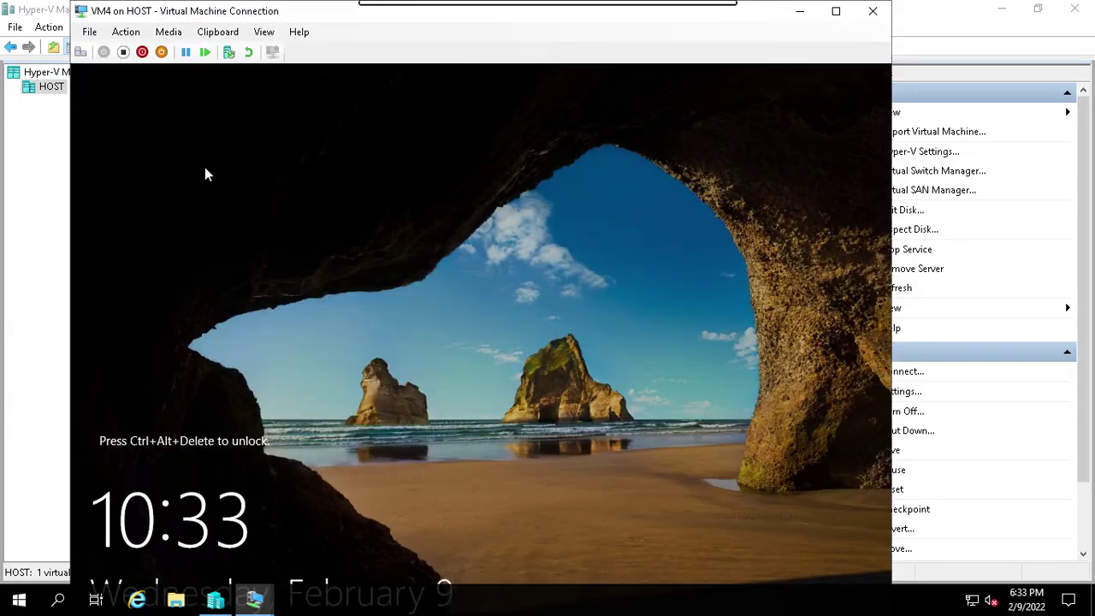
click(80, 52)
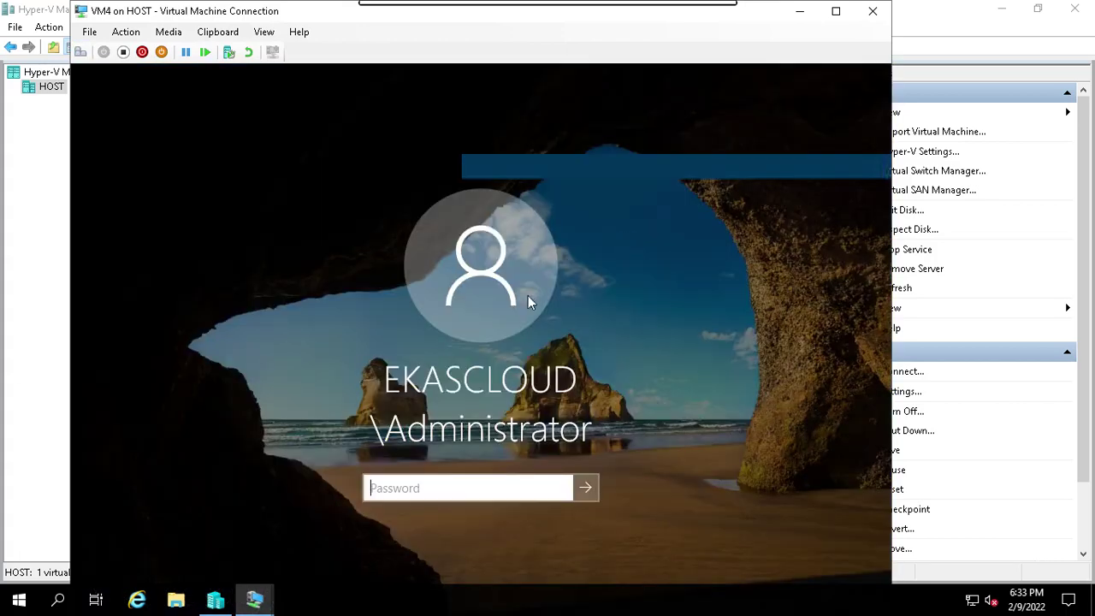
click(837, 12)
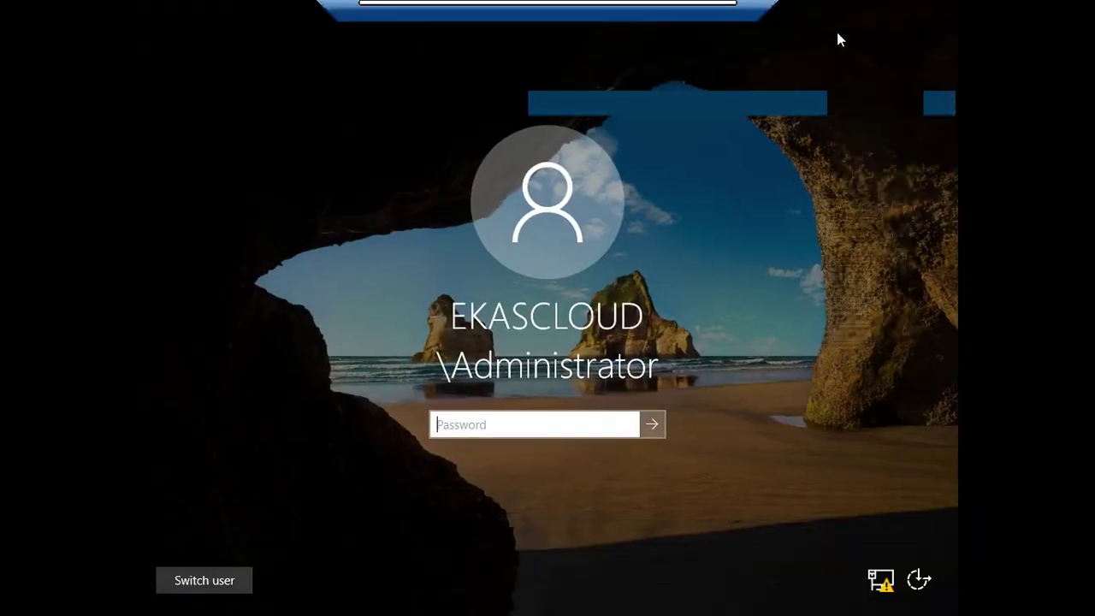
click(219, 582)
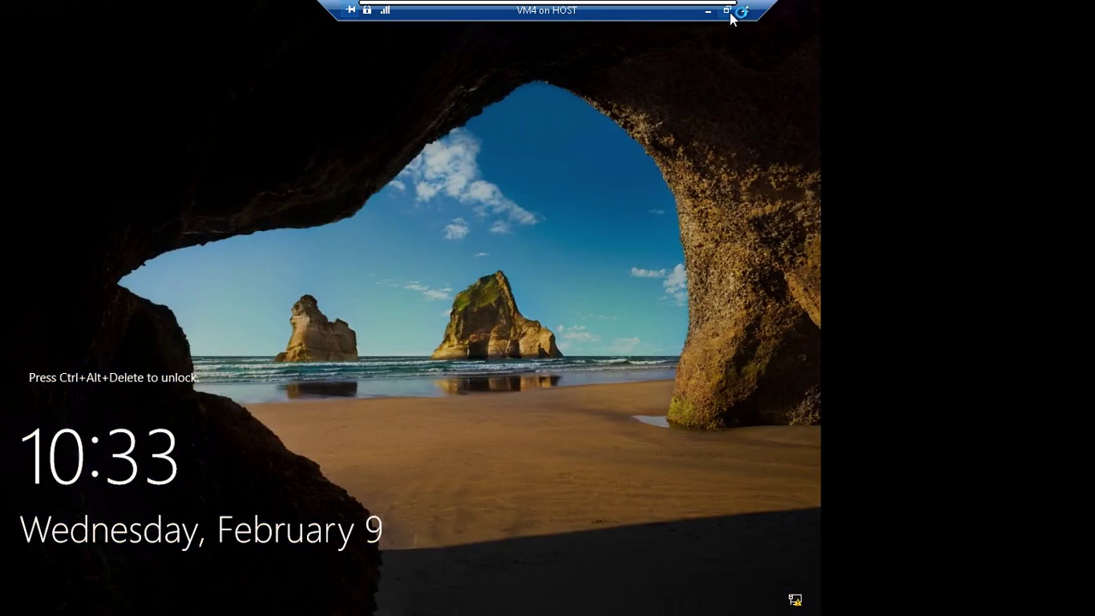
Sign in to VM4 as the salesuser domain account with its password.
click(728, 11)
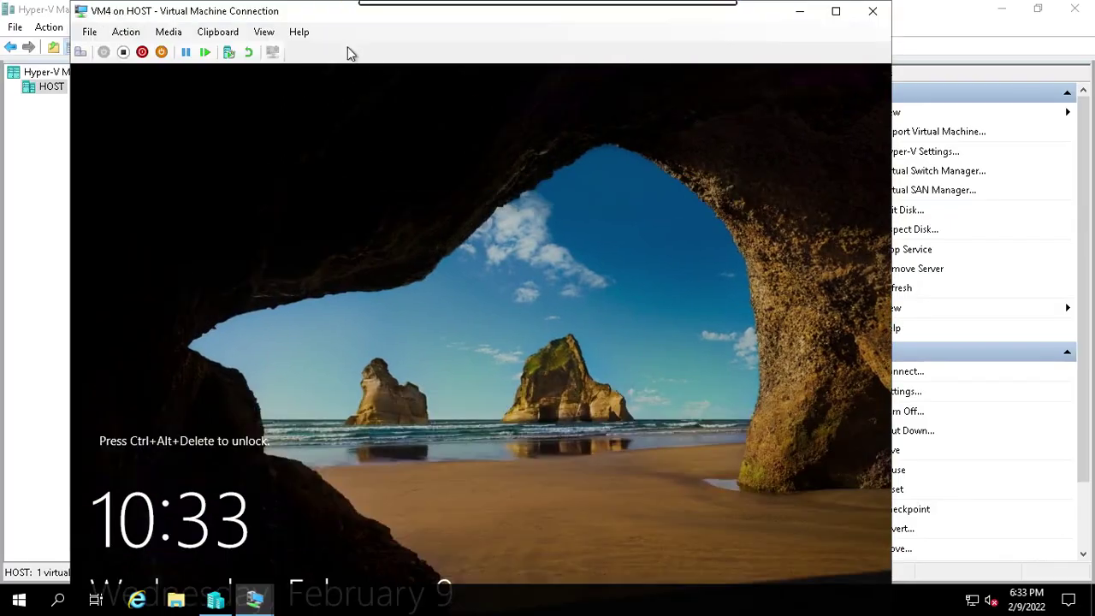
click(81, 53)
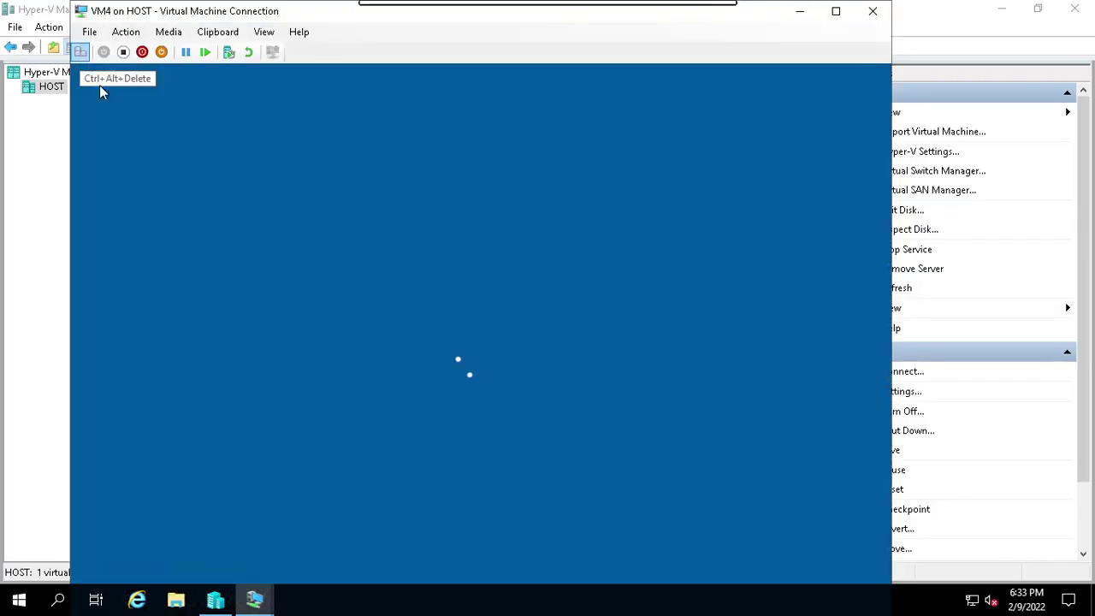
click(838, 11)
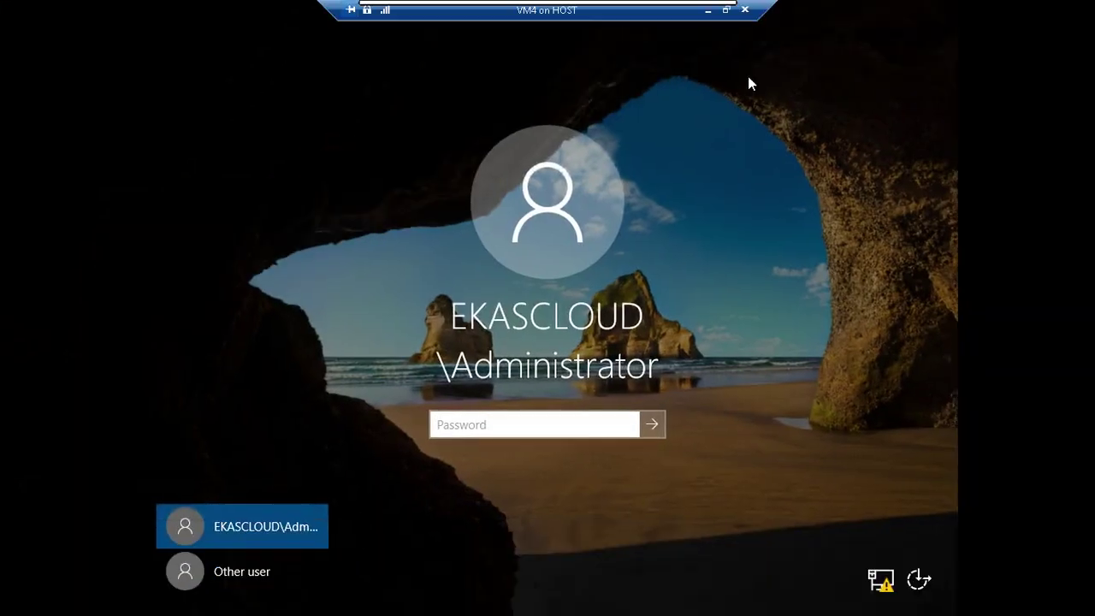
click(281, 571)
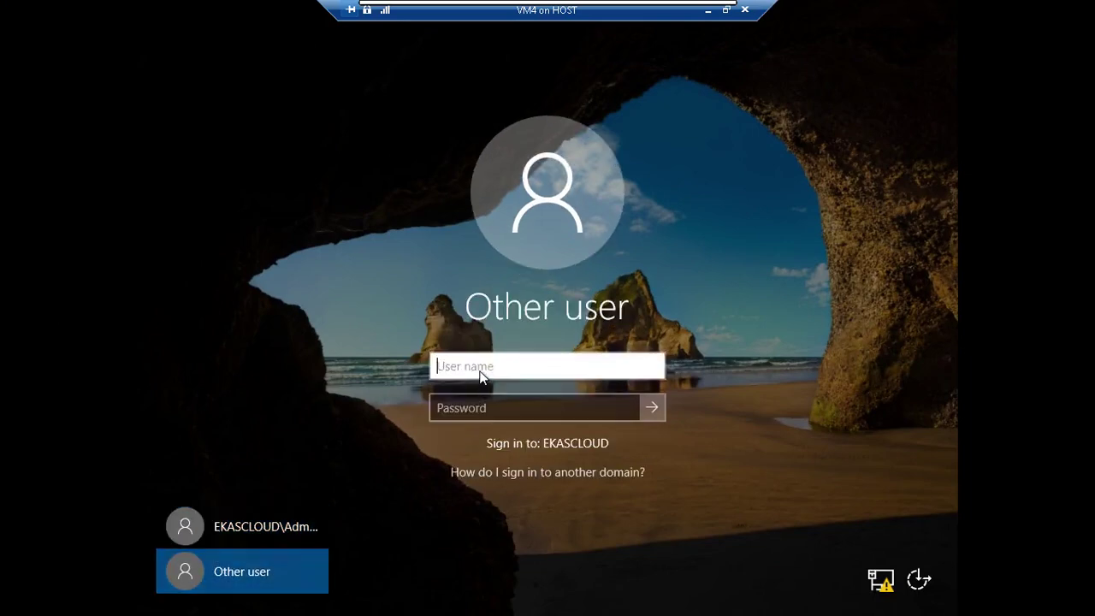
text(salesuser)
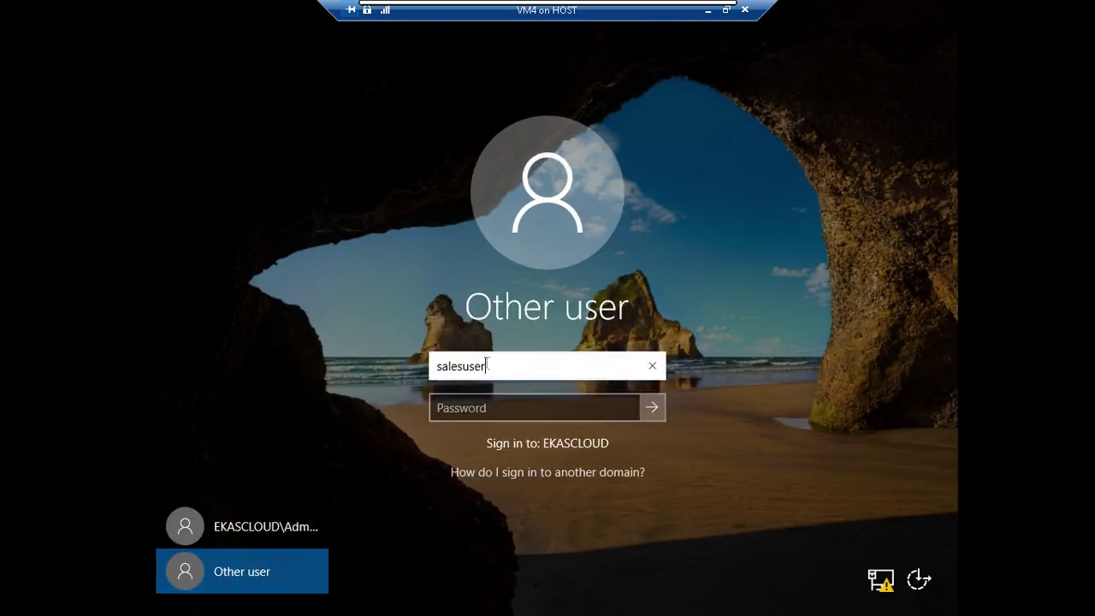
key(Tab)
text(****)
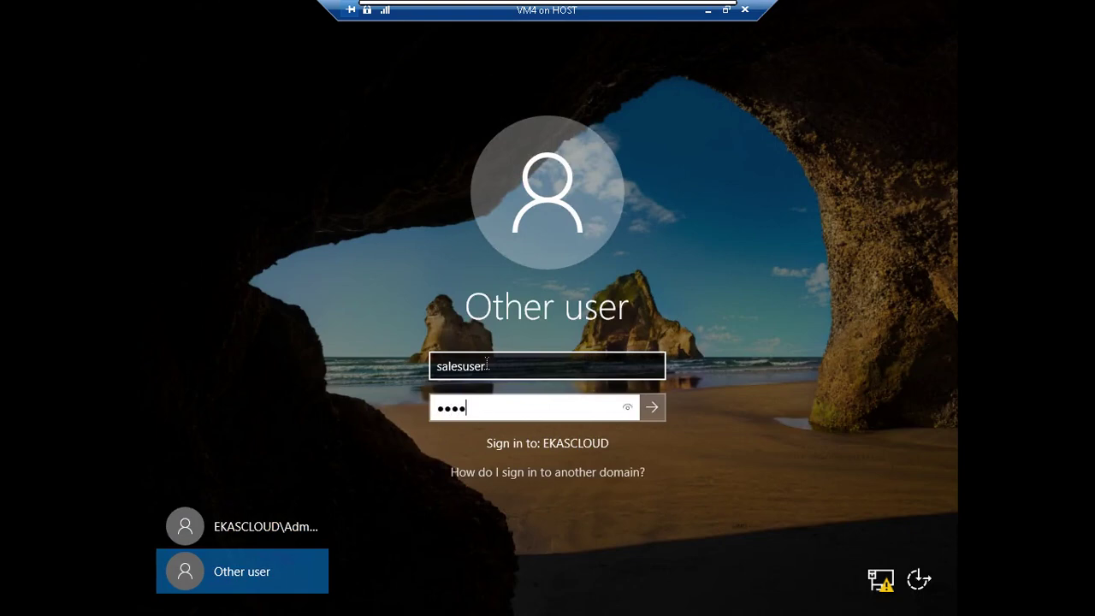
text(****)
key(Return)
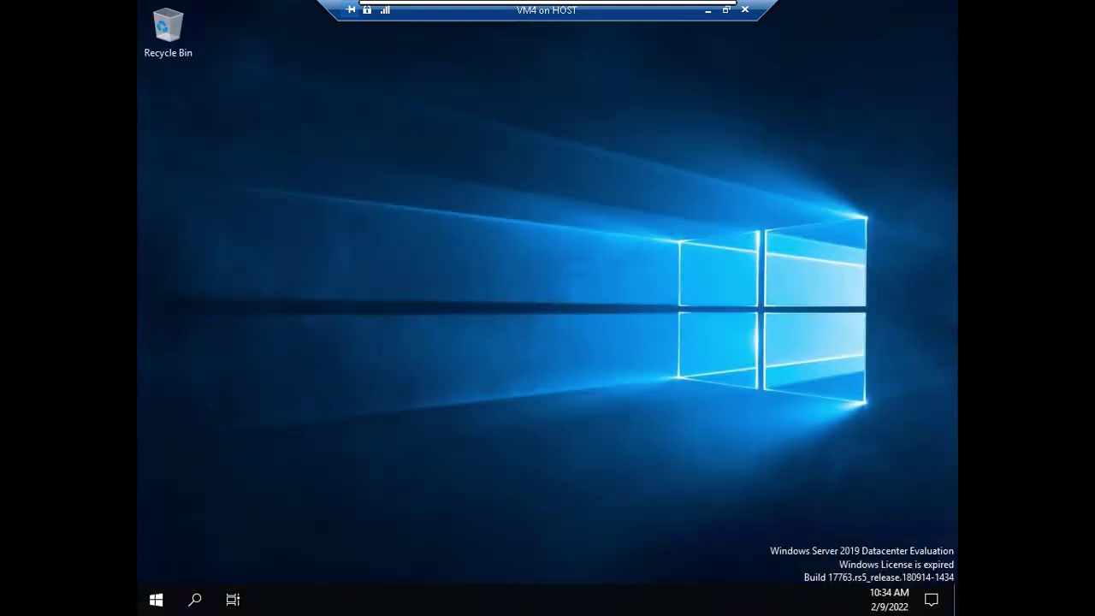
Open File Explorer on This PC in VM4 and cancel the Map network drive dialog.
click(157, 601)
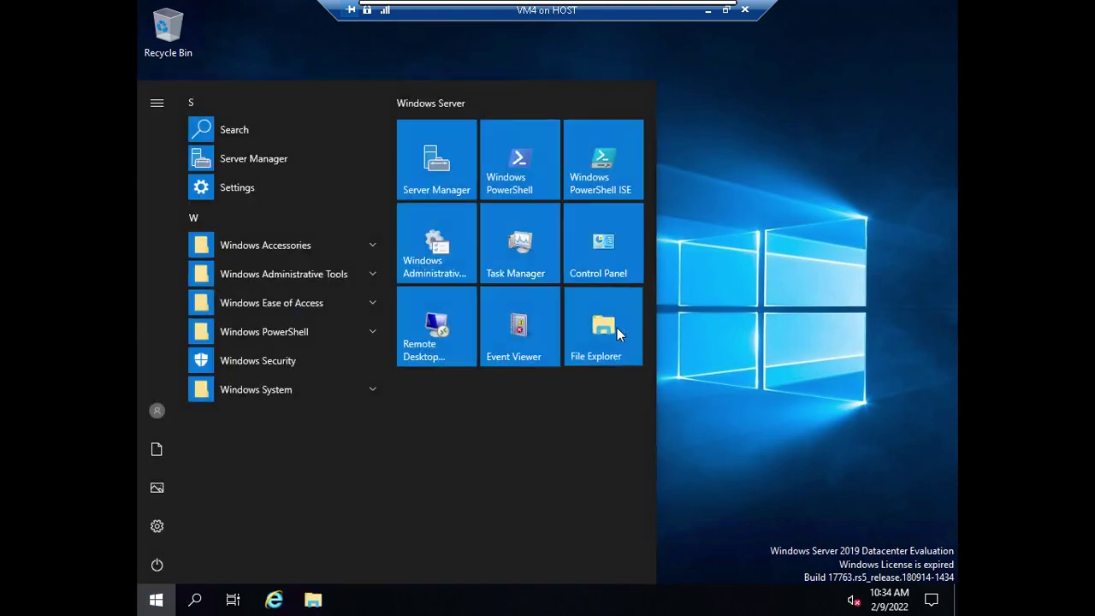
click(617, 329)
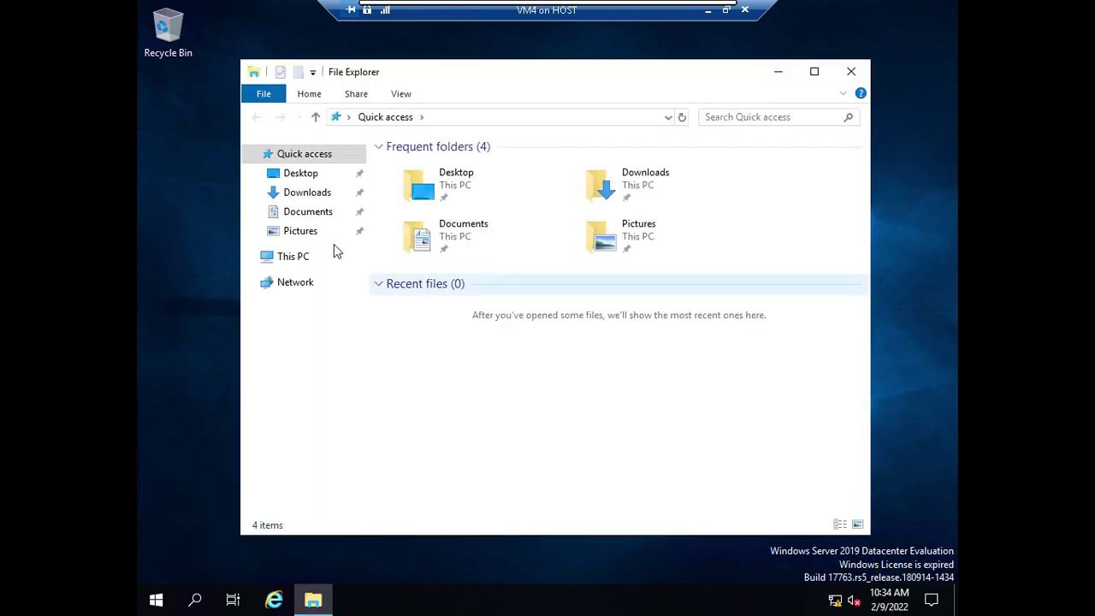
click(299, 264)
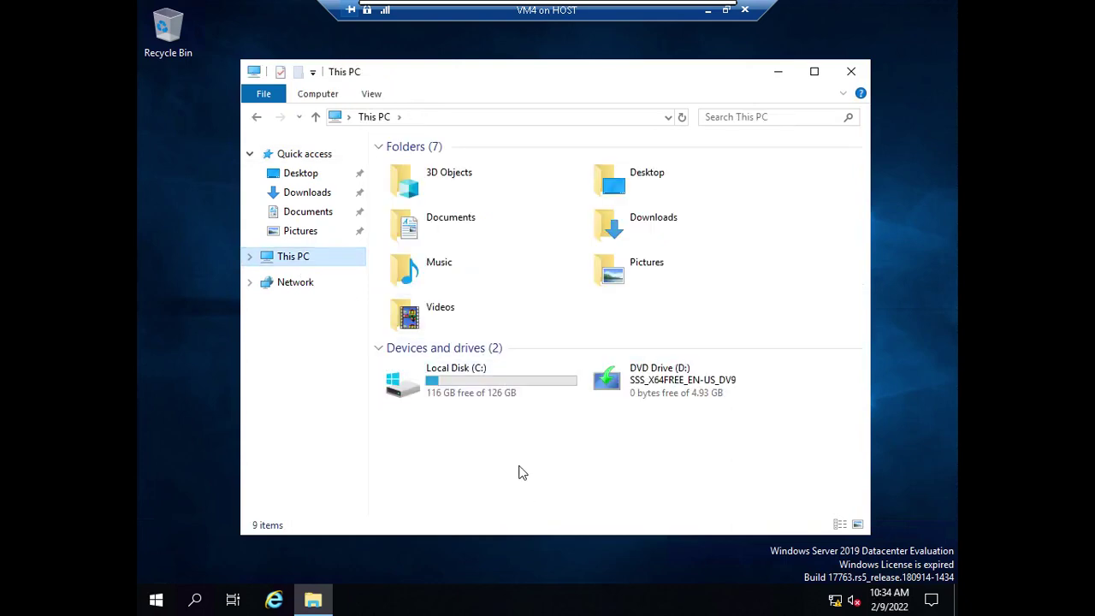
click(317, 94)
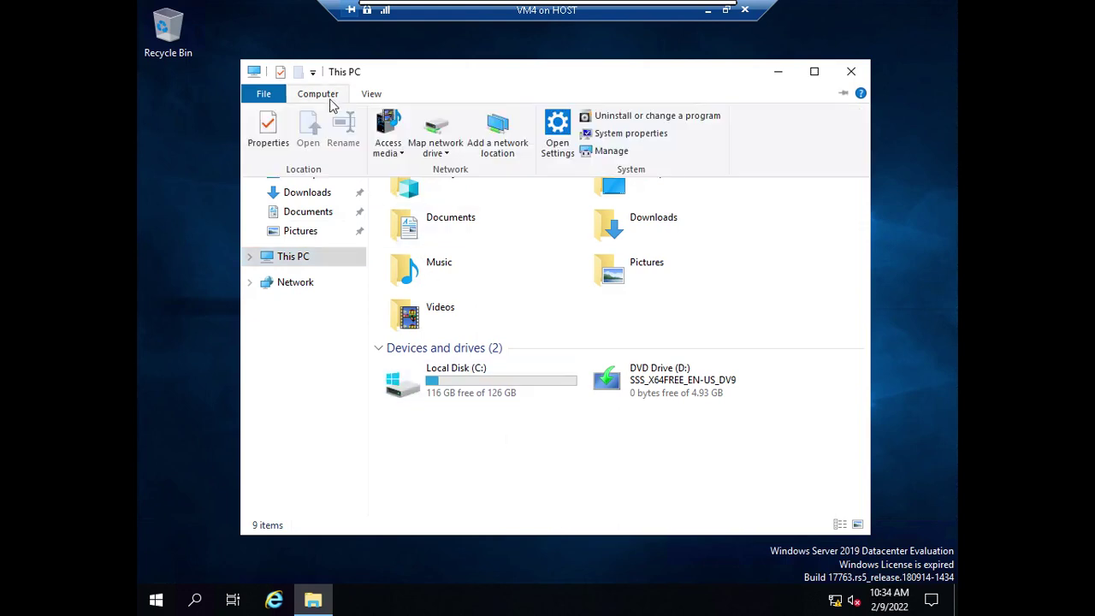
click(426, 141)
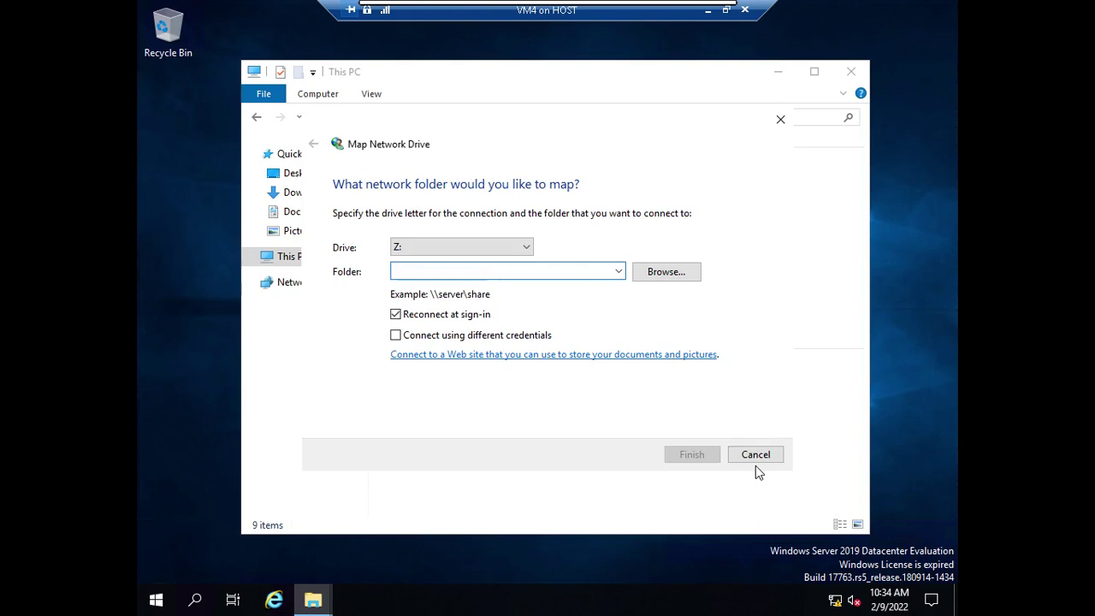
click(755, 455)
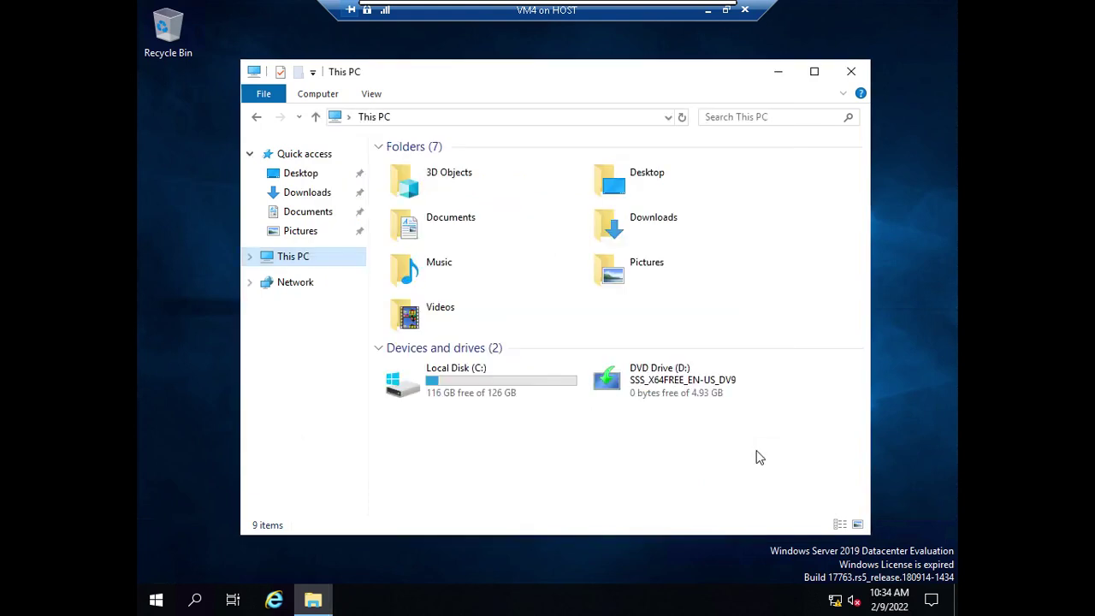
Connect to VM1, sign in with the Administrator password, and show it full screen.
click(709, 11)
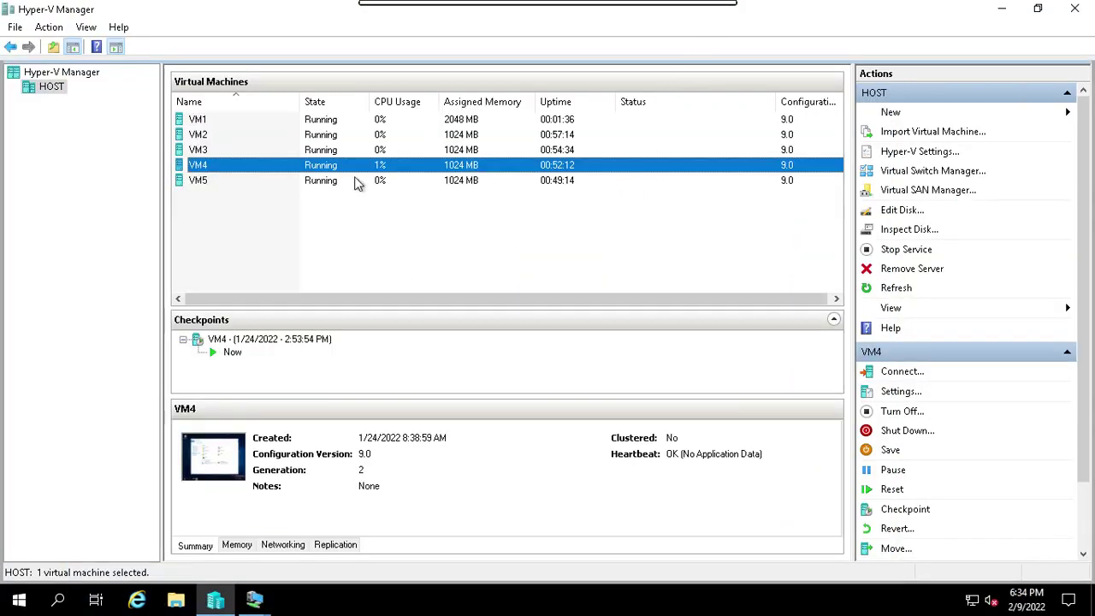
click(208, 119)
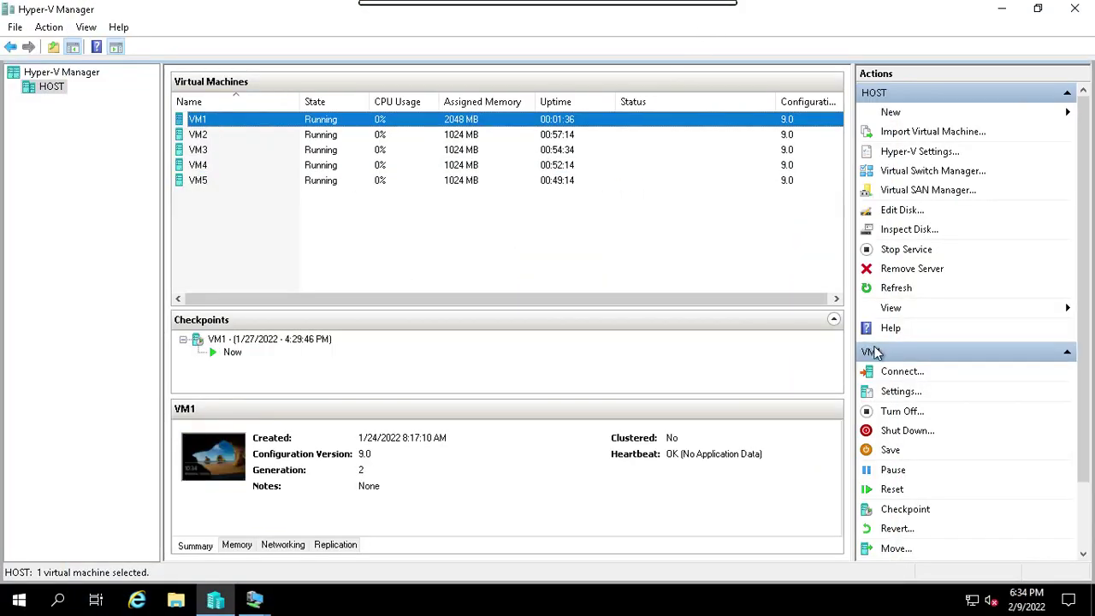
click(905, 374)
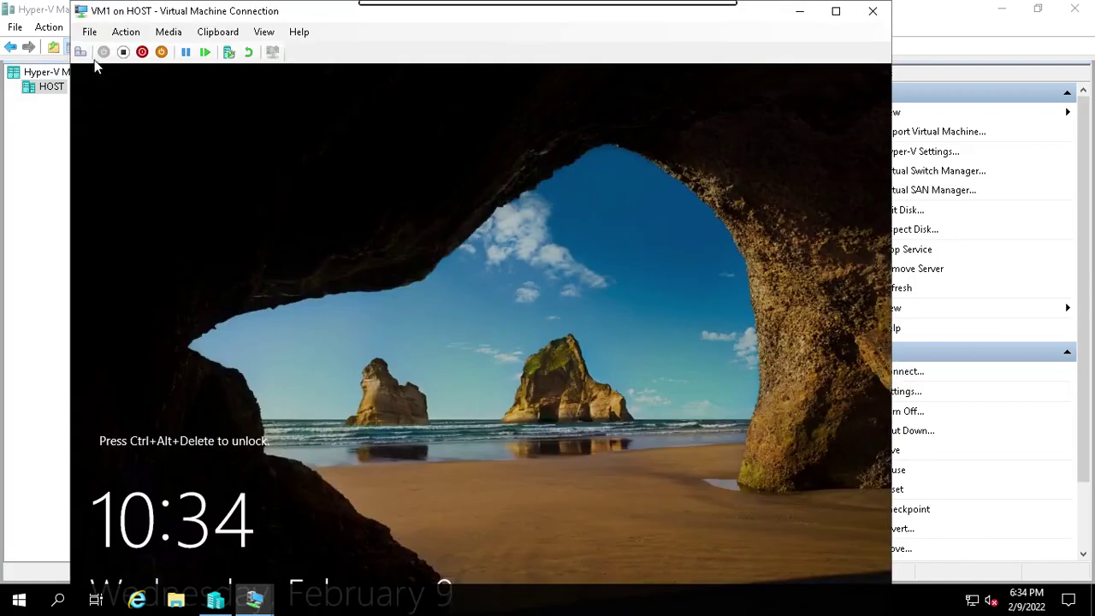
click(80, 53)
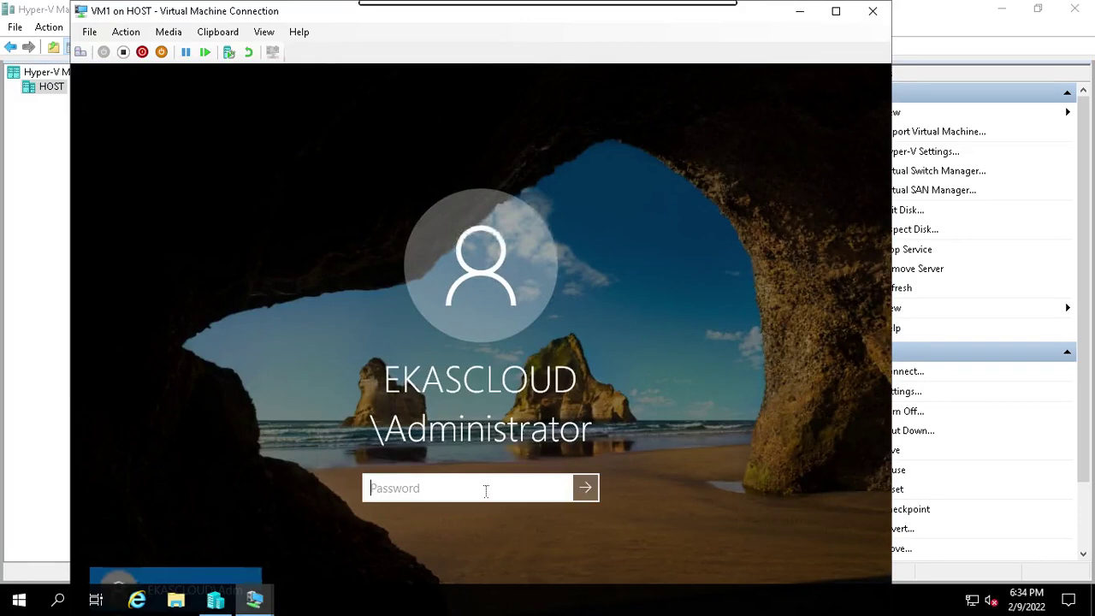
text(Pa$$w0rd)
key(Return)
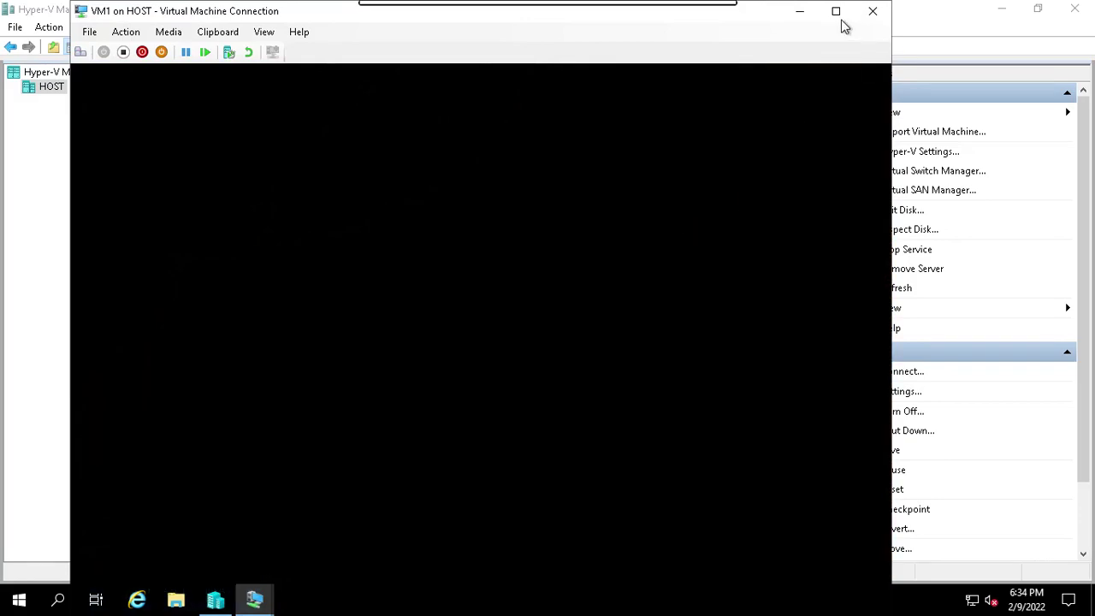
click(836, 11)
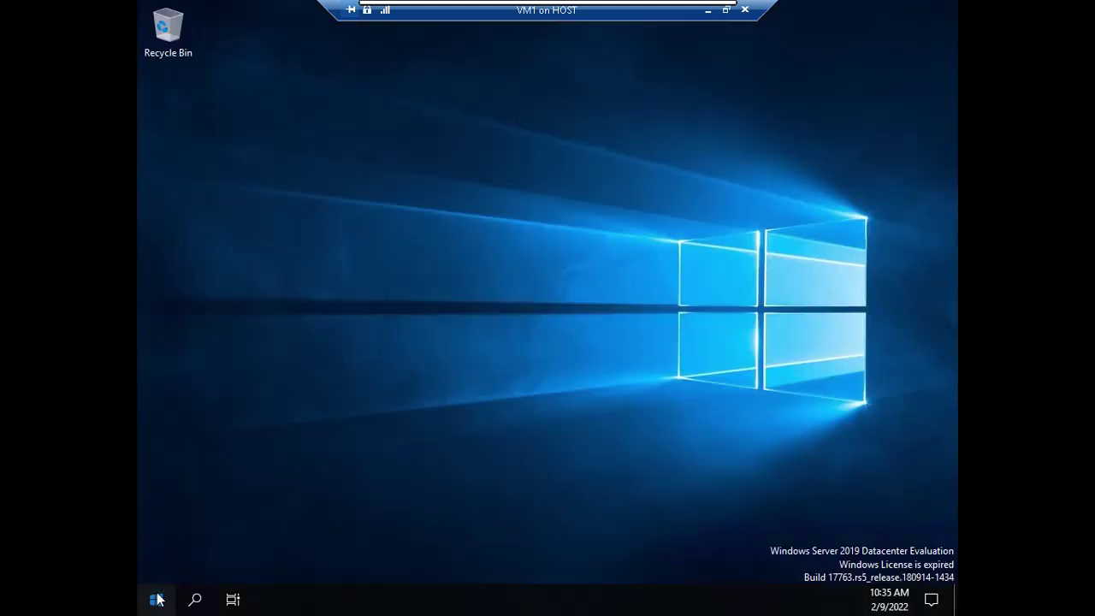
Run dsa from an administrator Command Prompt to launch Active Directory Users and Computers.
click(158, 600)
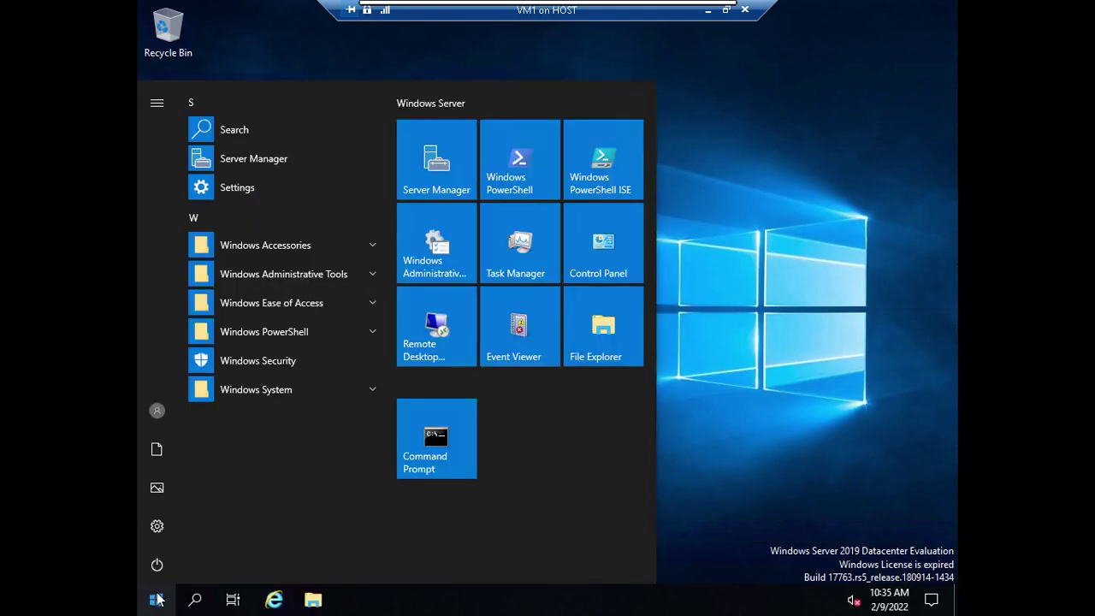
click(456, 441)
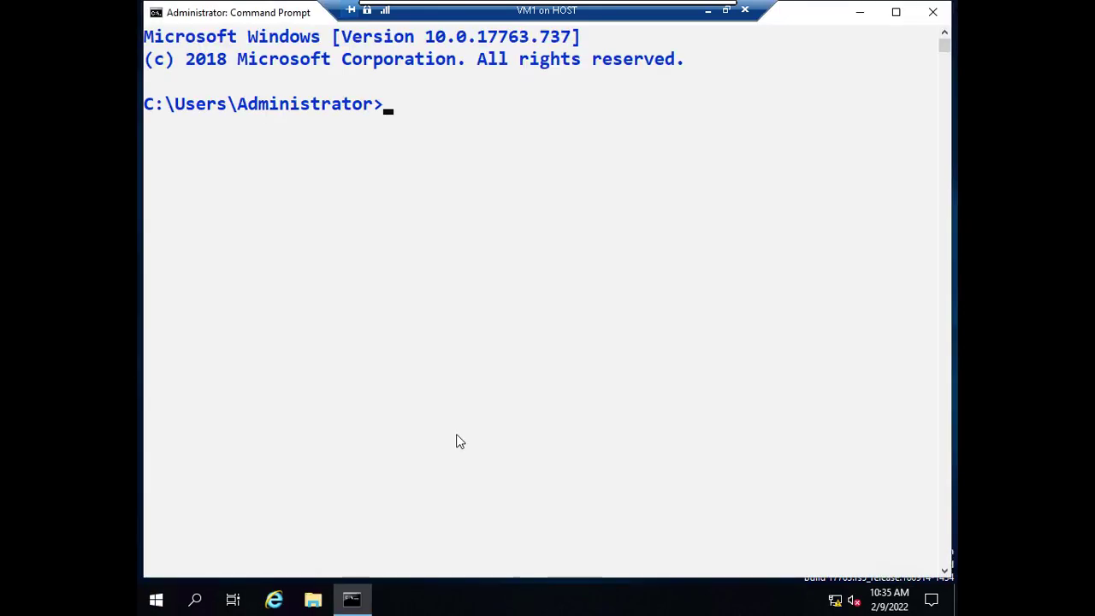
text(dsa)
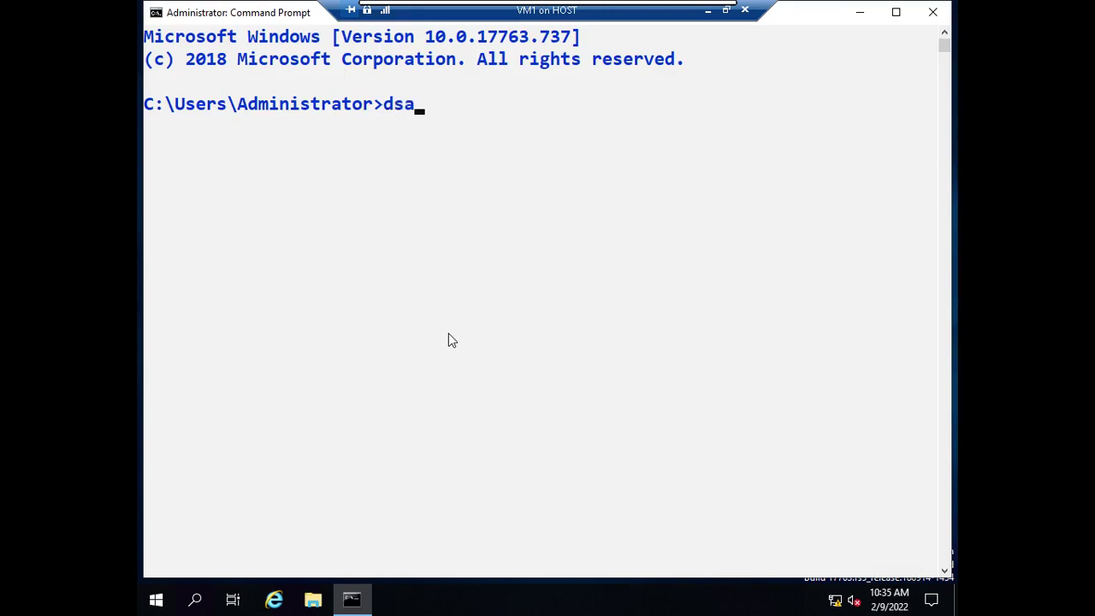
key(Return)
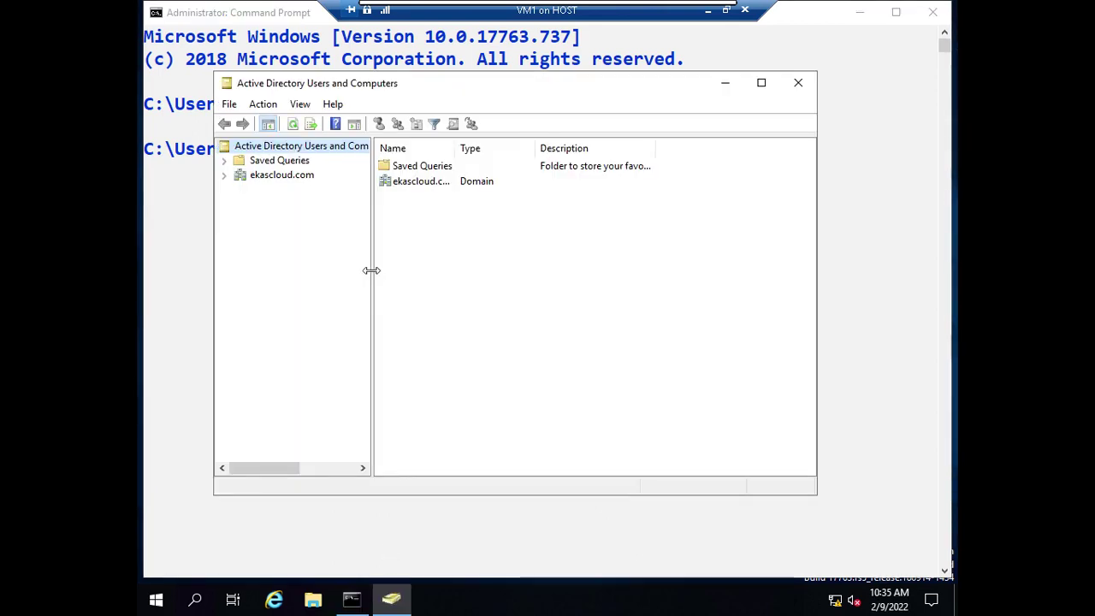
Open the salesuser account's Profile tab under ekascloud.com > Users.
click(224, 175)
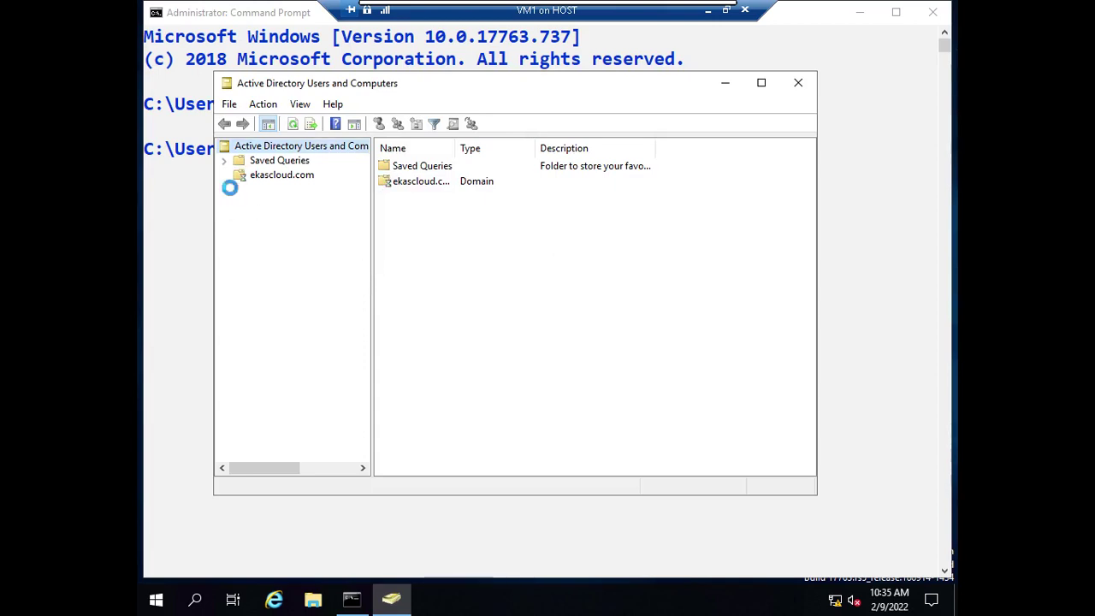
click(275, 261)
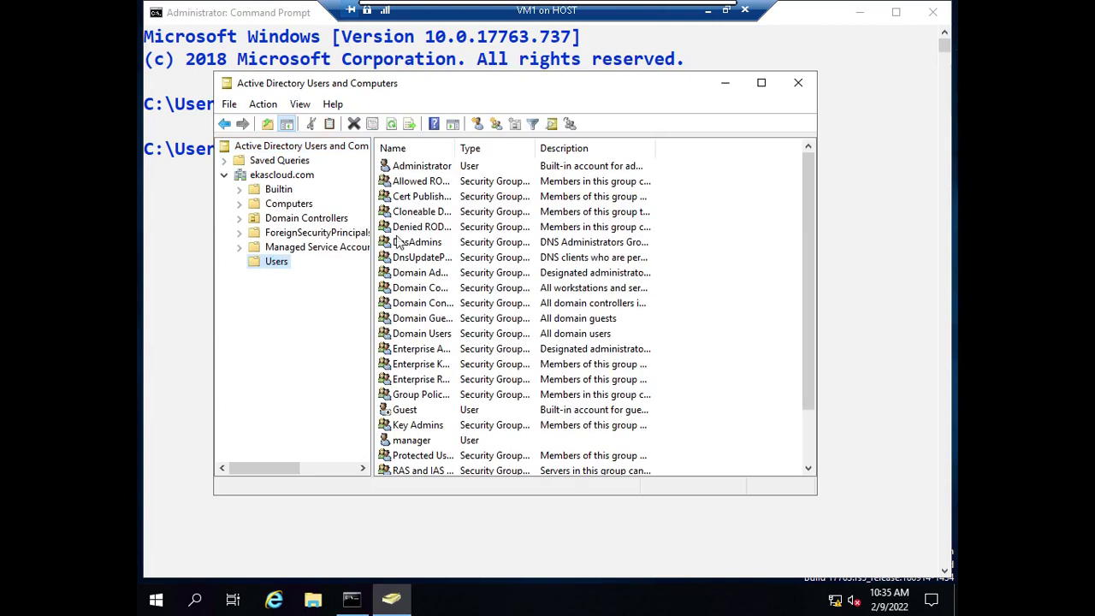
click(417, 442)
scroll(434, 419, down, 2)
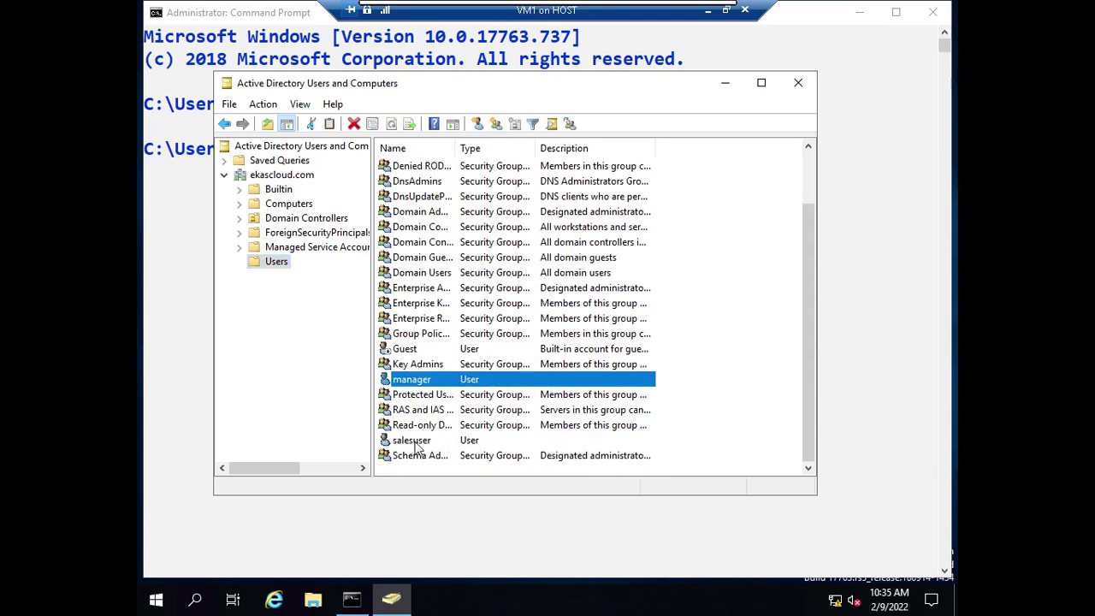
click(417, 442)
double_click(416, 442)
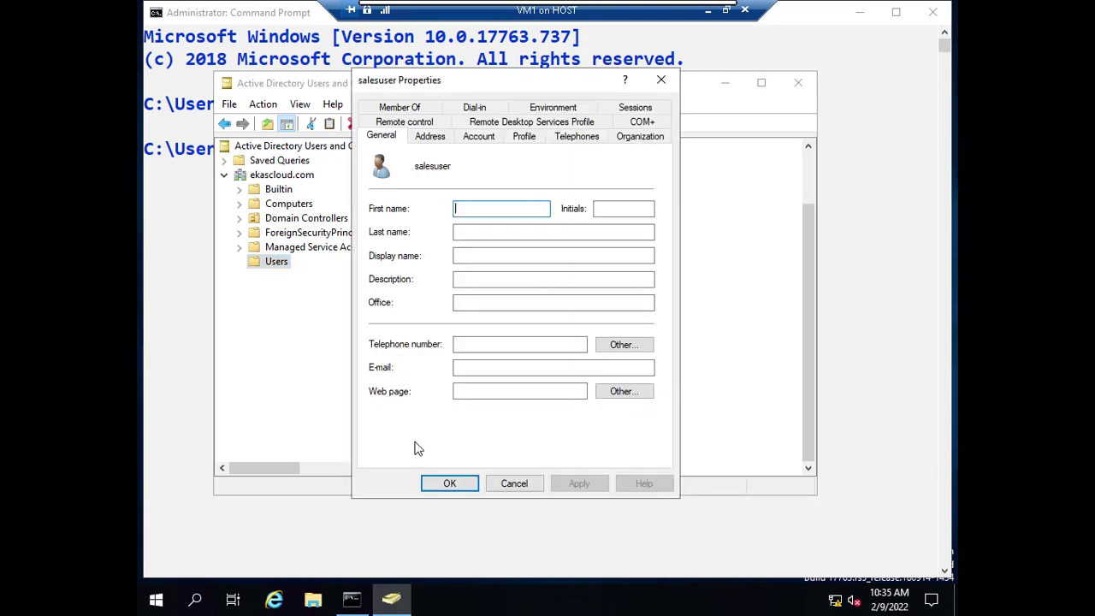
click(524, 136)
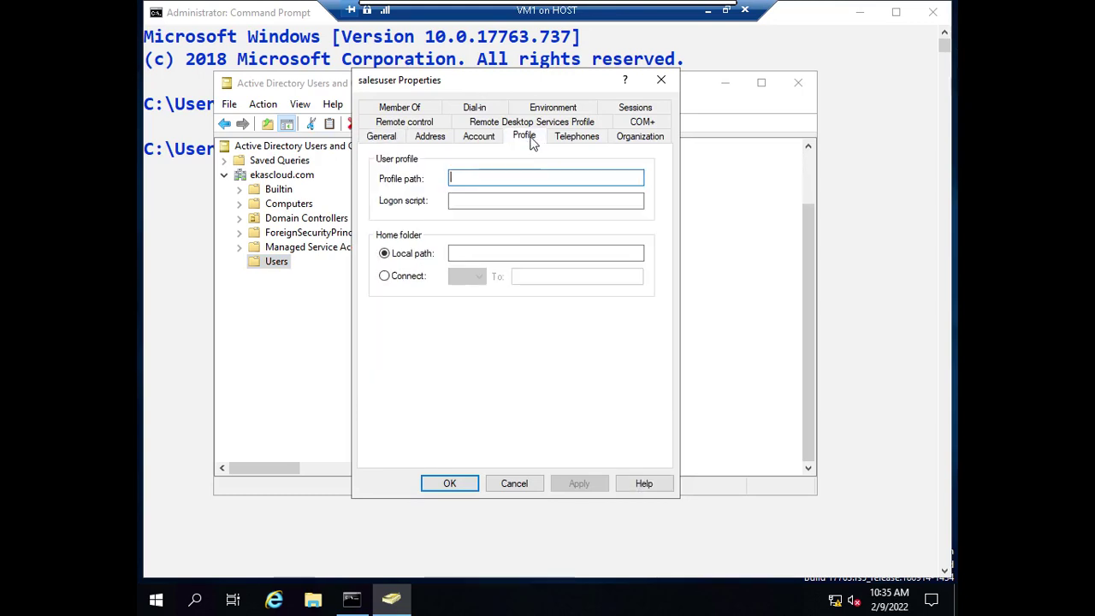
Set the home folder to connect Z: to \\vm2\salesdata, apply, and confirm the warning.
click(416, 275)
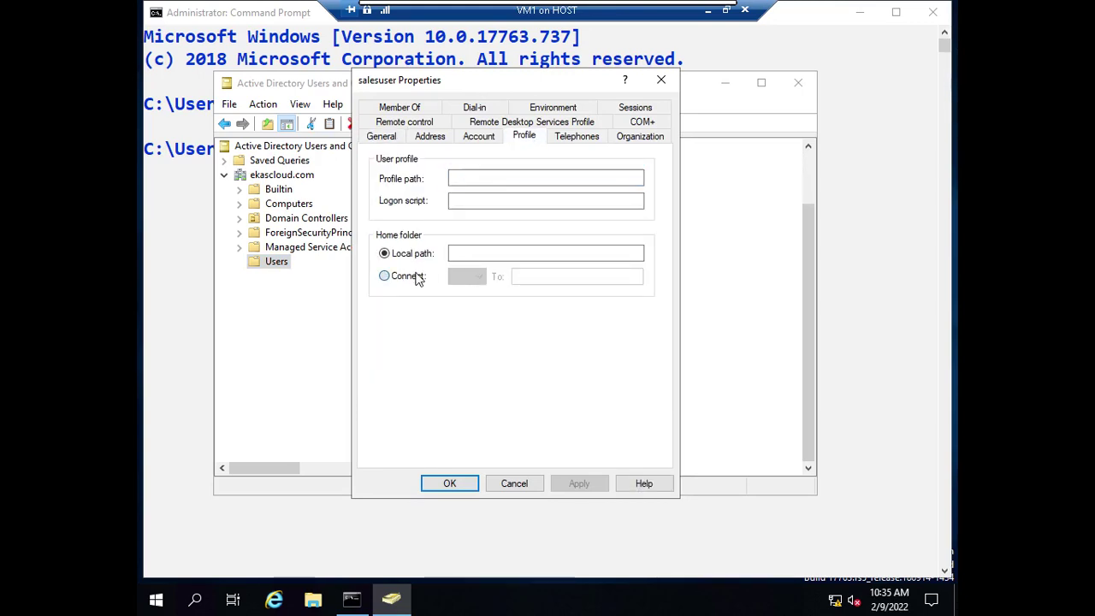
click(465, 276)
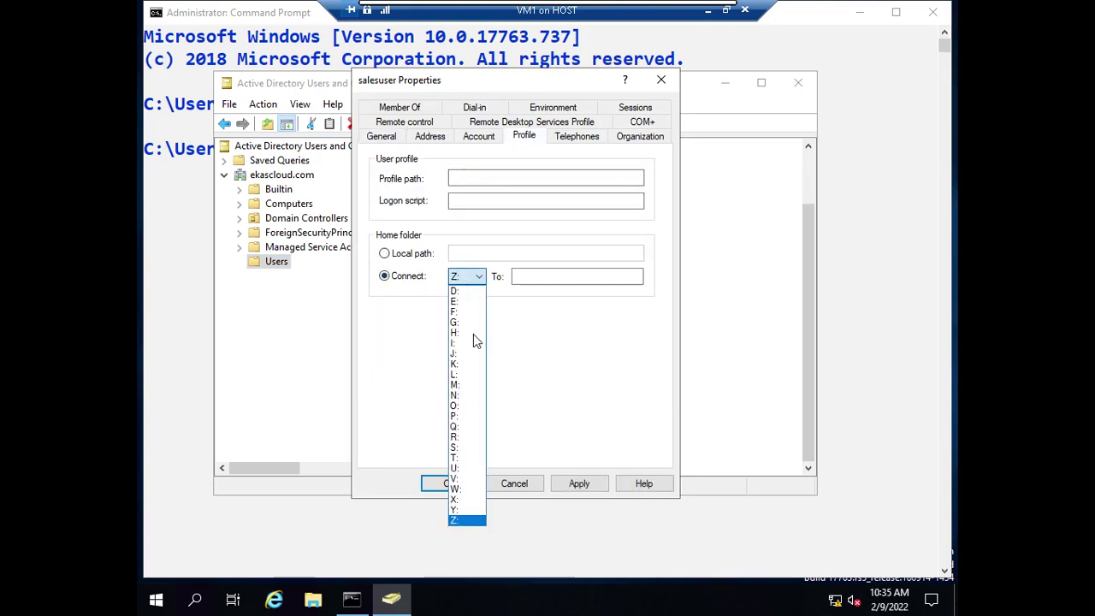
click(537, 338)
click(539, 276)
click(540, 276)
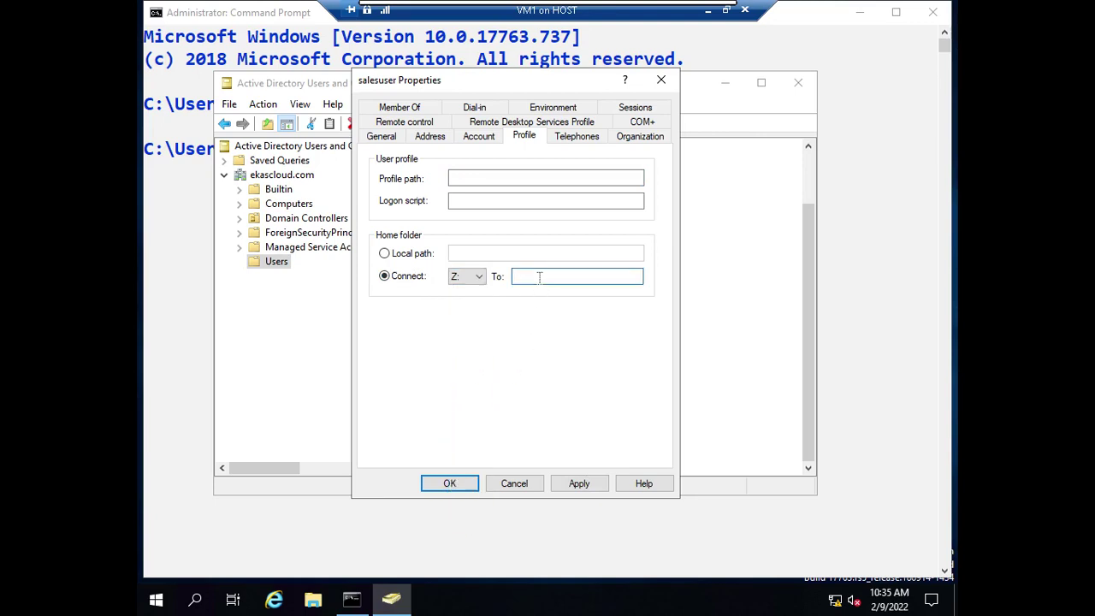
text(\\vm2\salesdata)
click(579, 484)
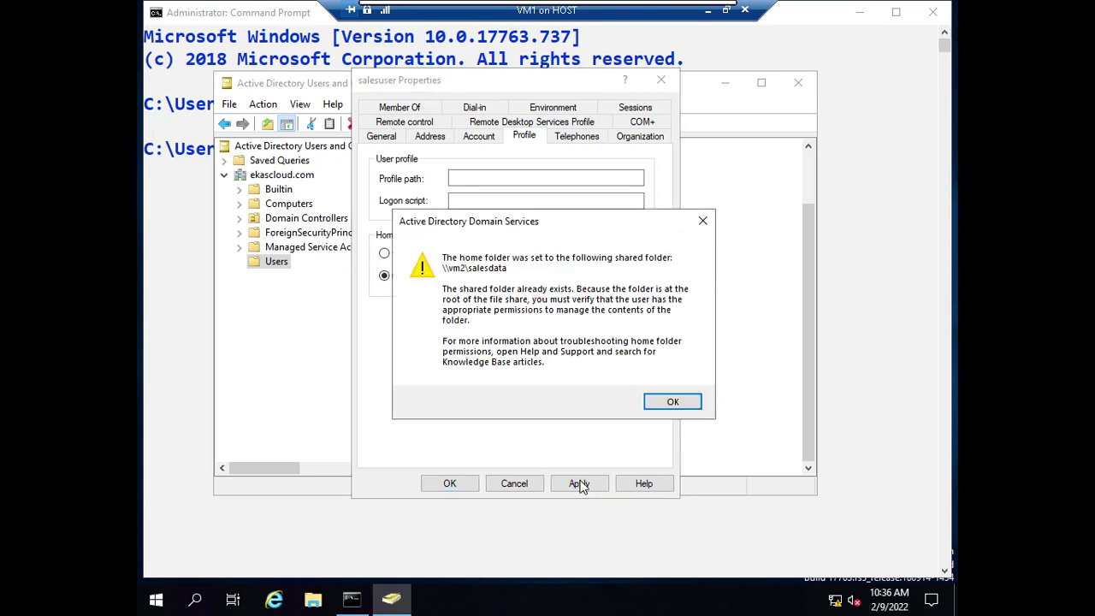
click(674, 402)
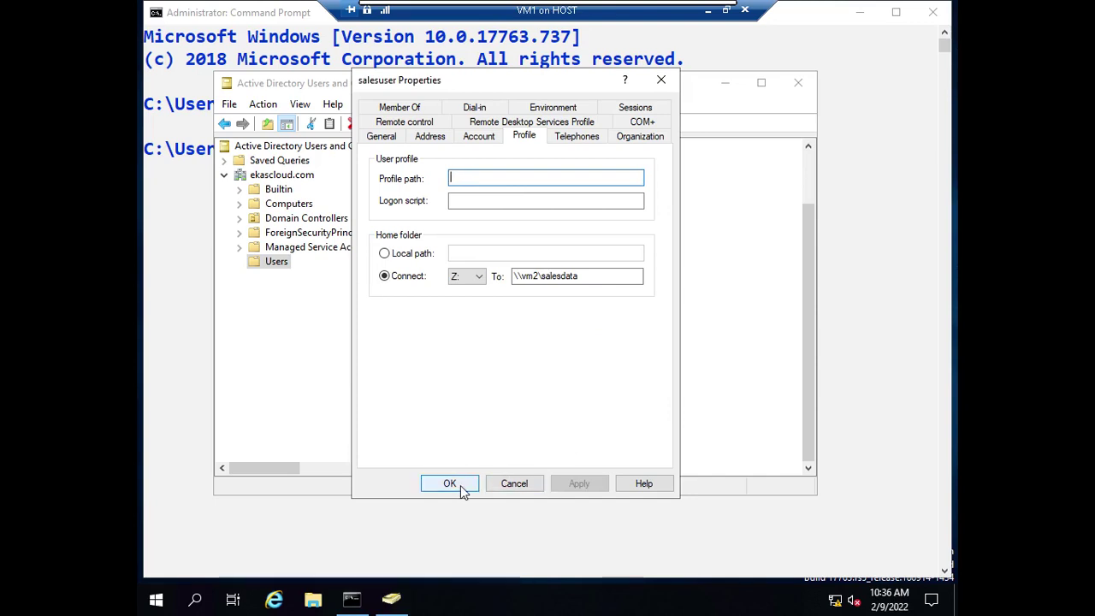
click(455, 484)
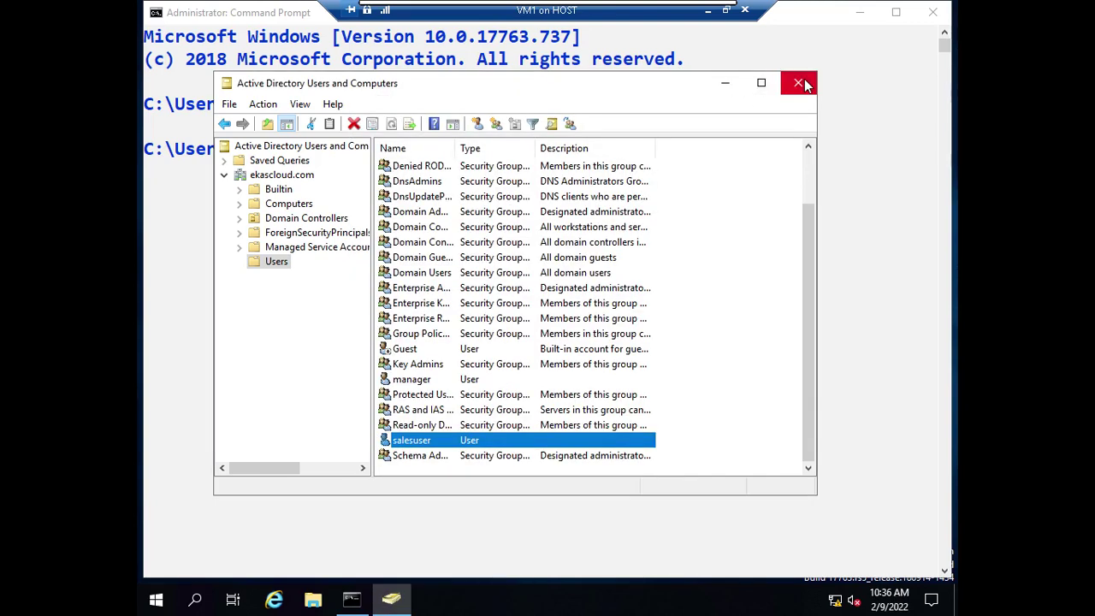
Connect to VM4, close its This PC window, and sign out the current user.
click(709, 11)
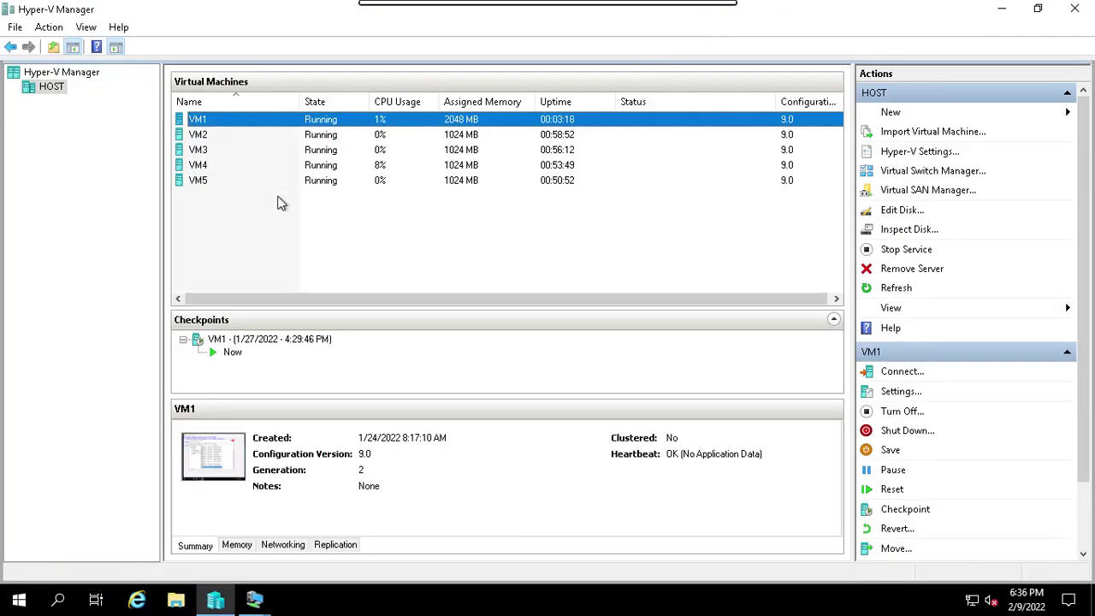
click(204, 139)
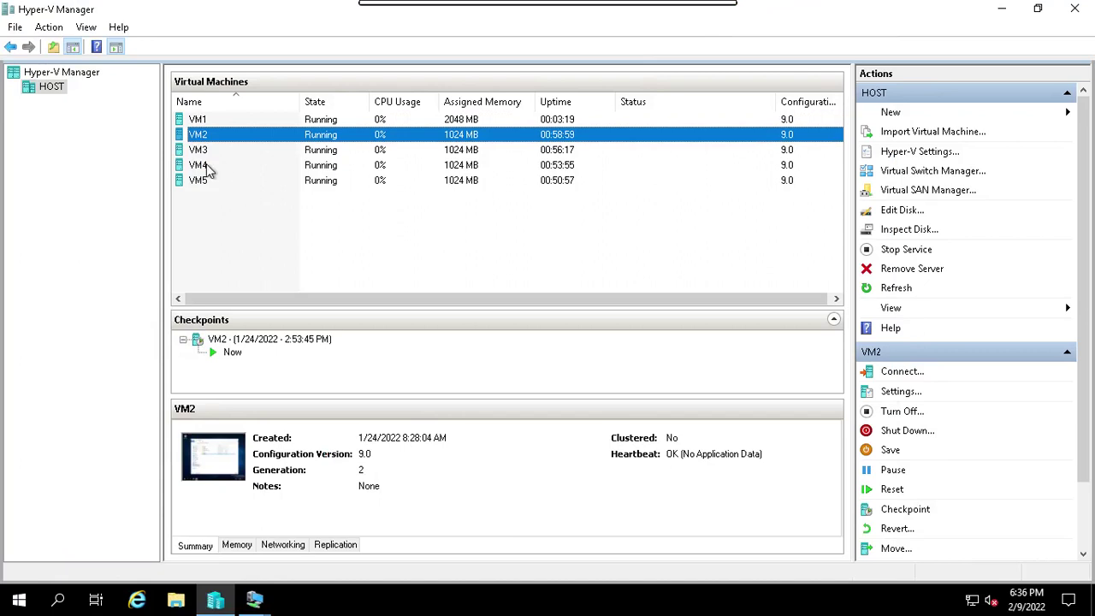
click(206, 166)
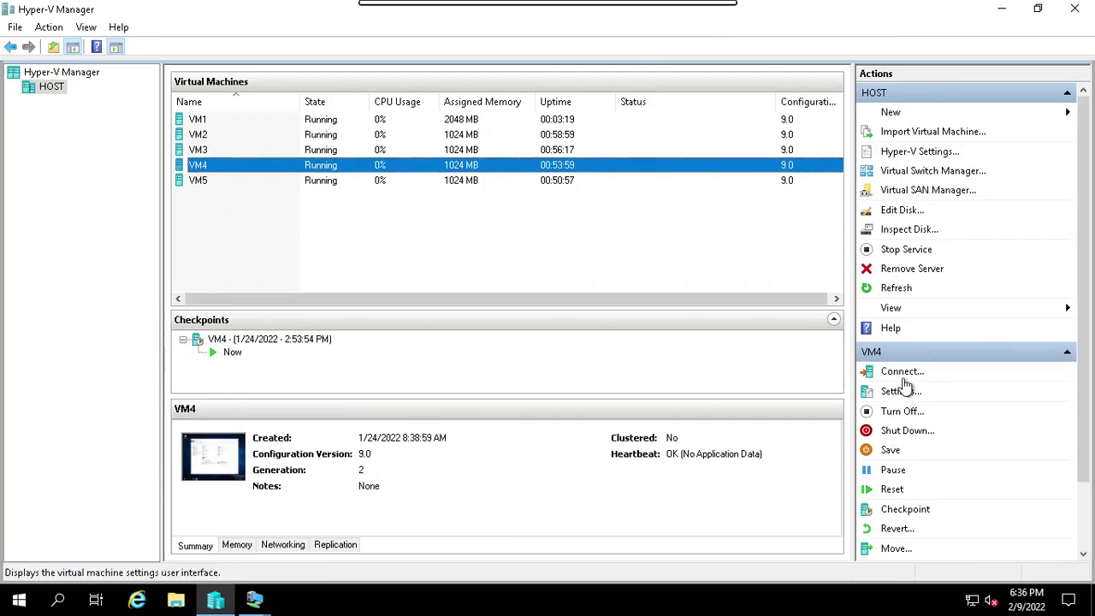
click(904, 373)
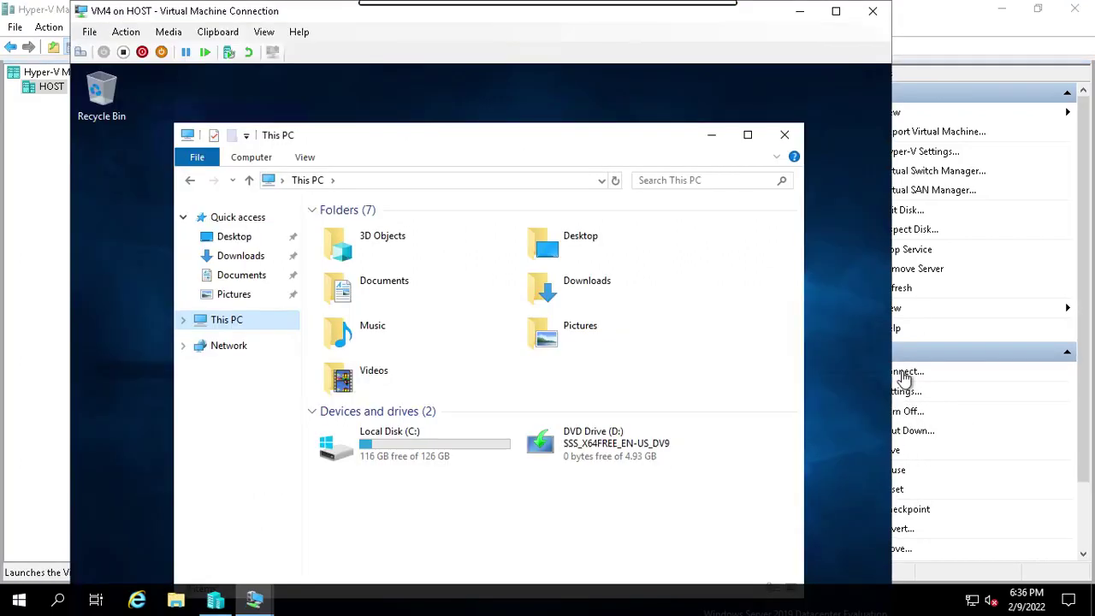
click(784, 135)
click(80, 51)
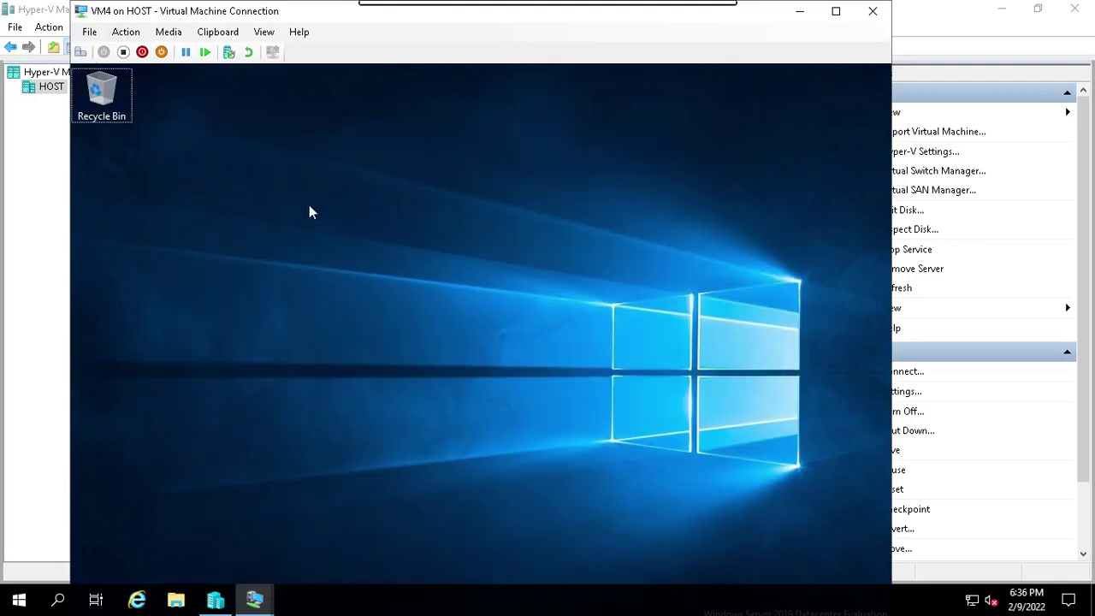
click(460, 314)
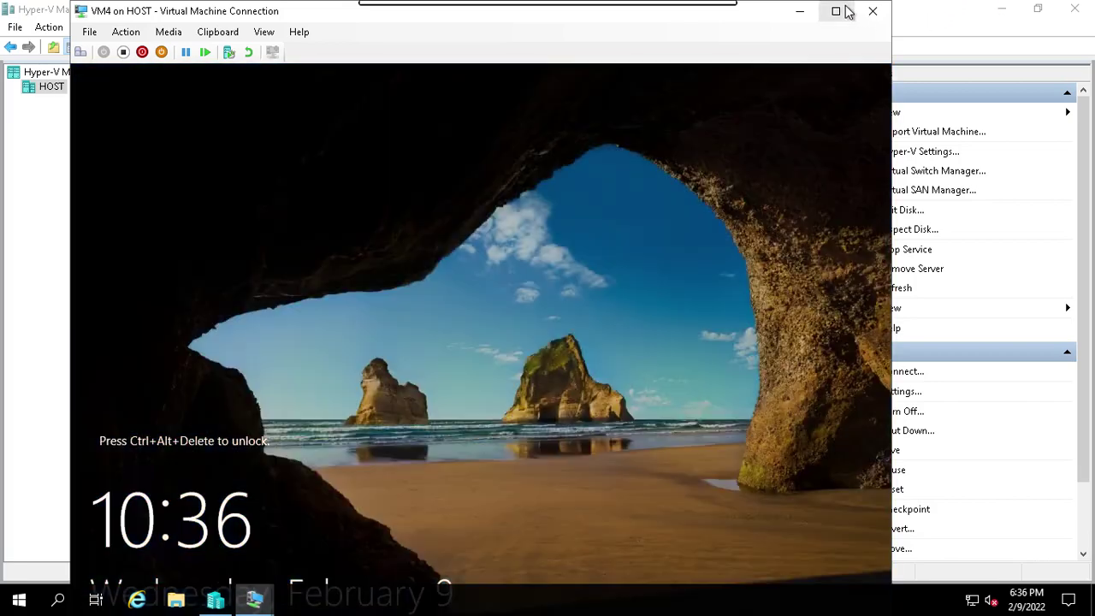
Sign back in to VM4 as salesuser with its password and open File Explorer.
click(836, 10)
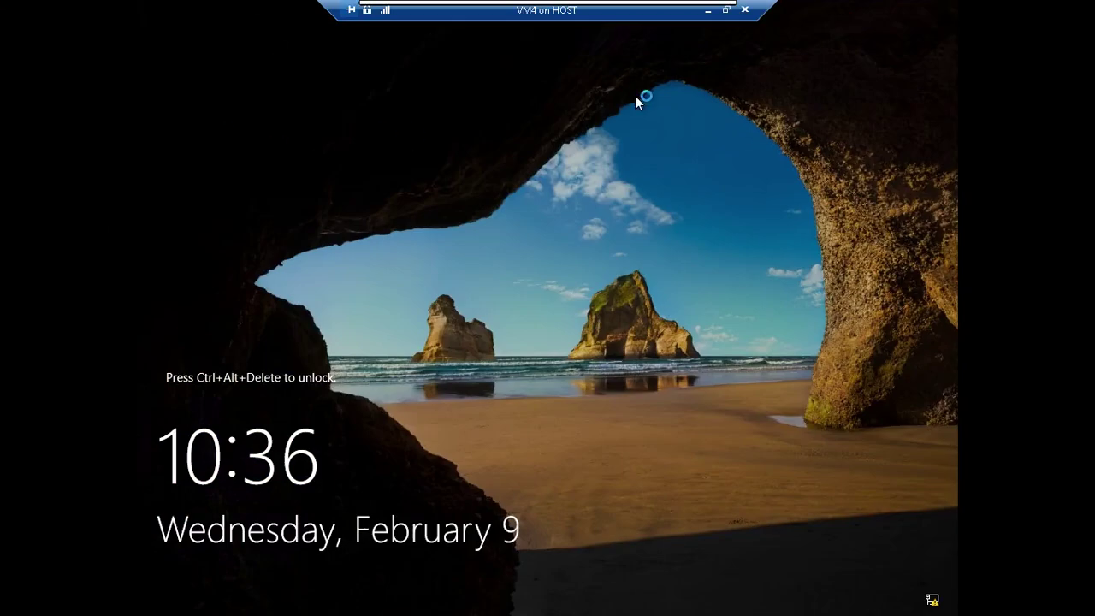
click(727, 9)
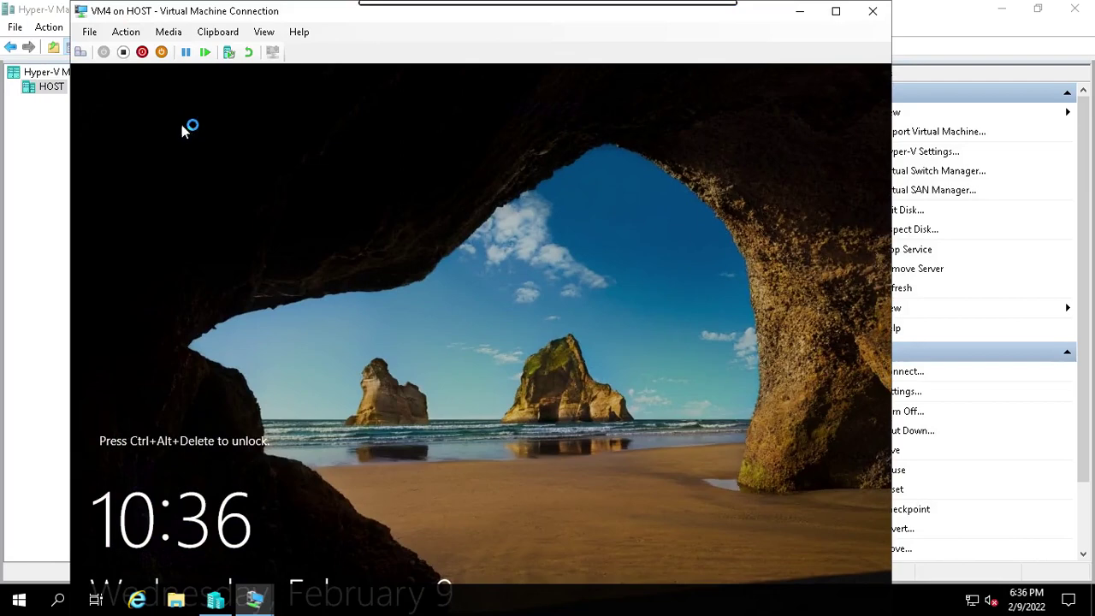
click(79, 52)
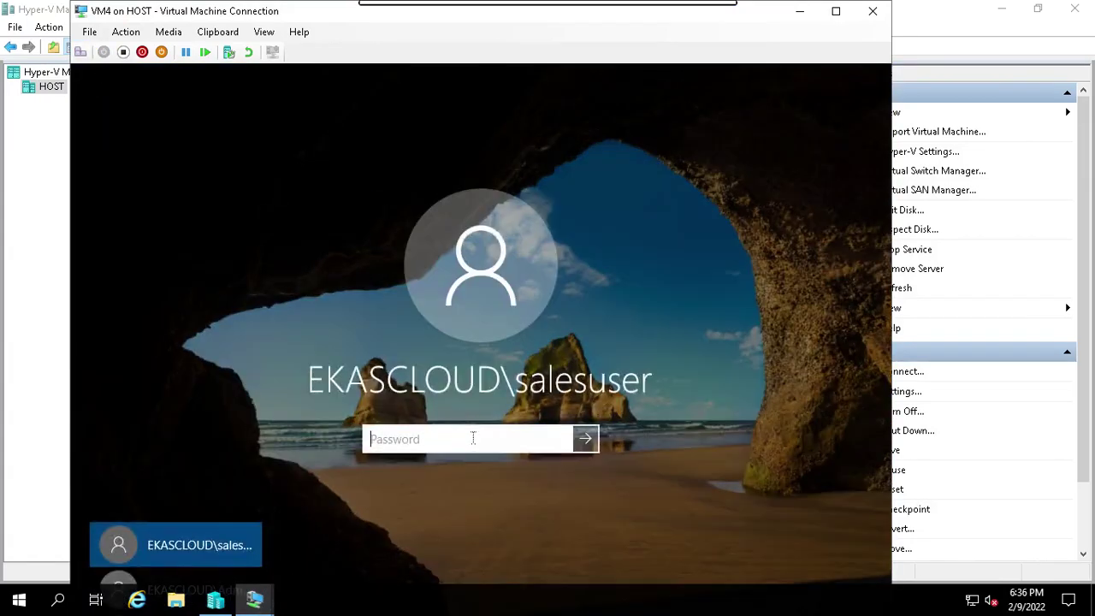
text(Pa$$w0rd)
key(Return)
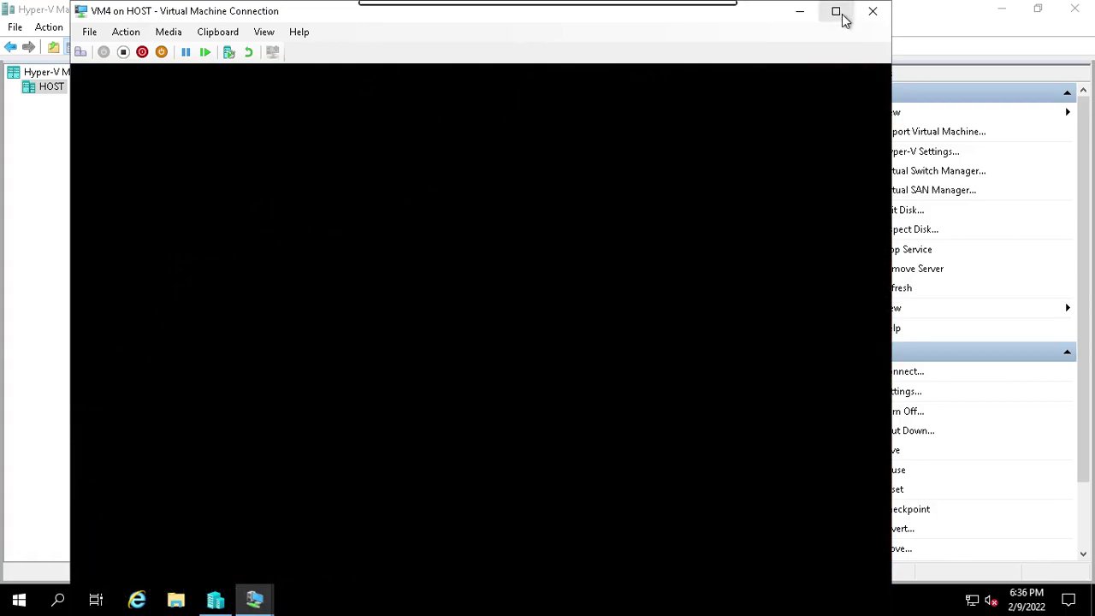
click(836, 11)
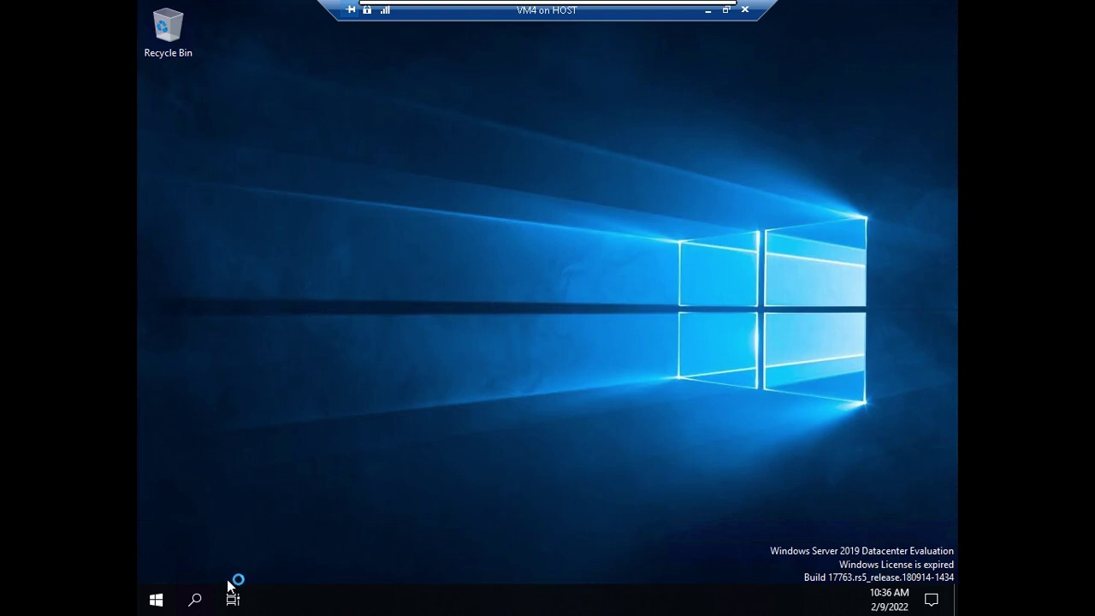
click(313, 599)
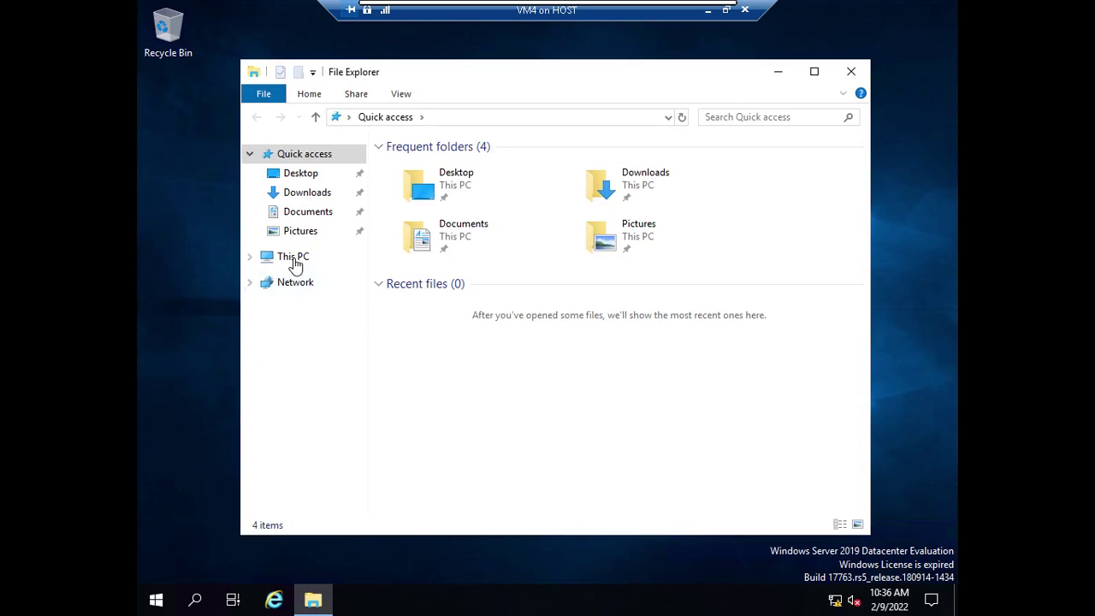
Check the salesdata (\\vm2) Z: drive under This PC, then close Explorer and open Start.
click(294, 262)
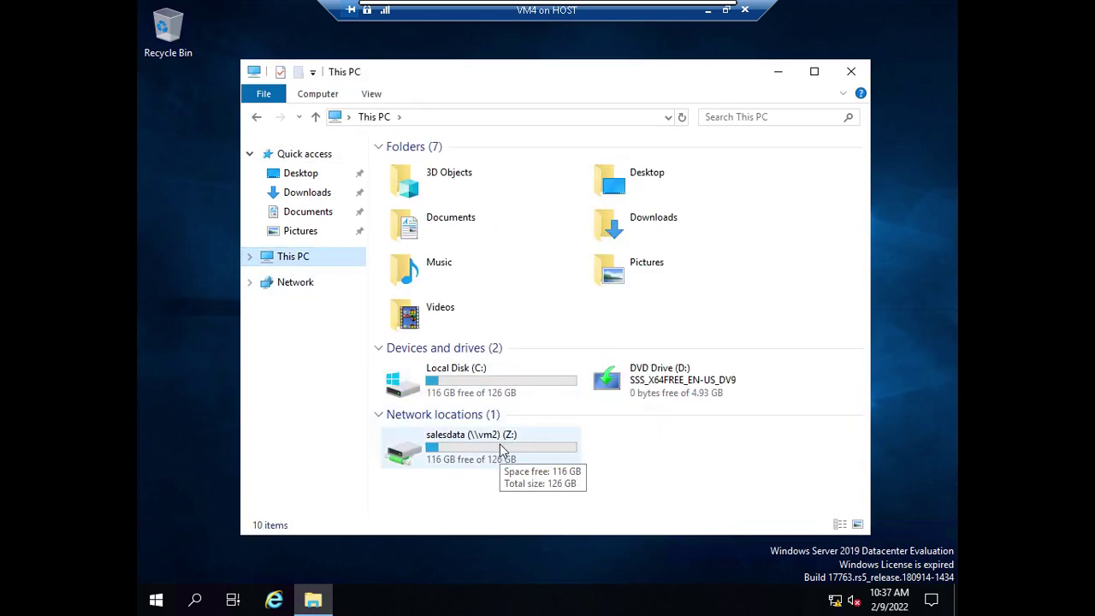
click(500, 443)
right_click(500, 443)
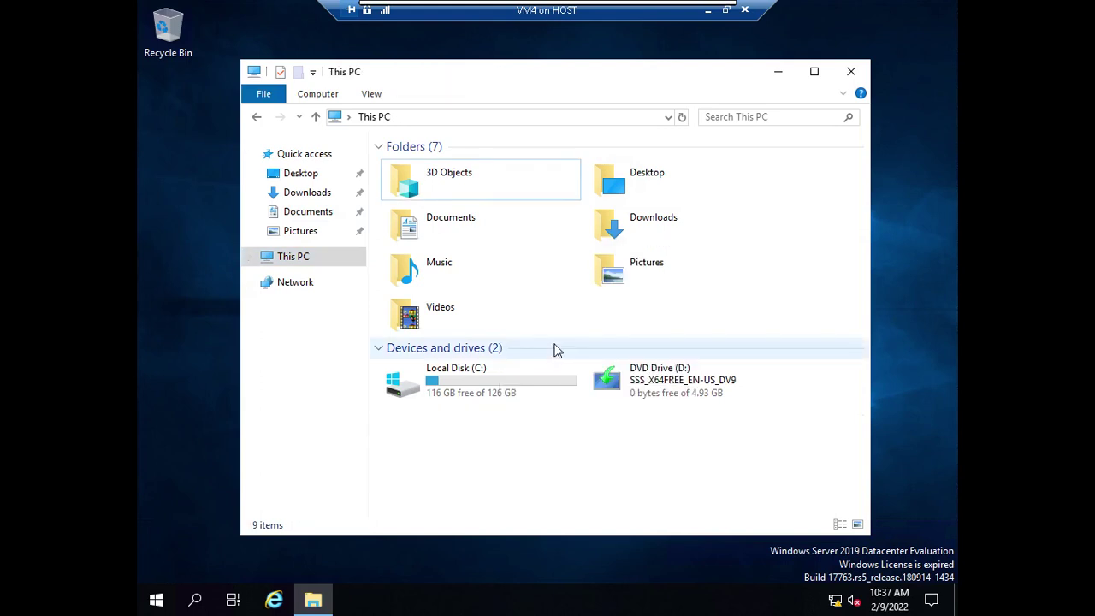
click(852, 71)
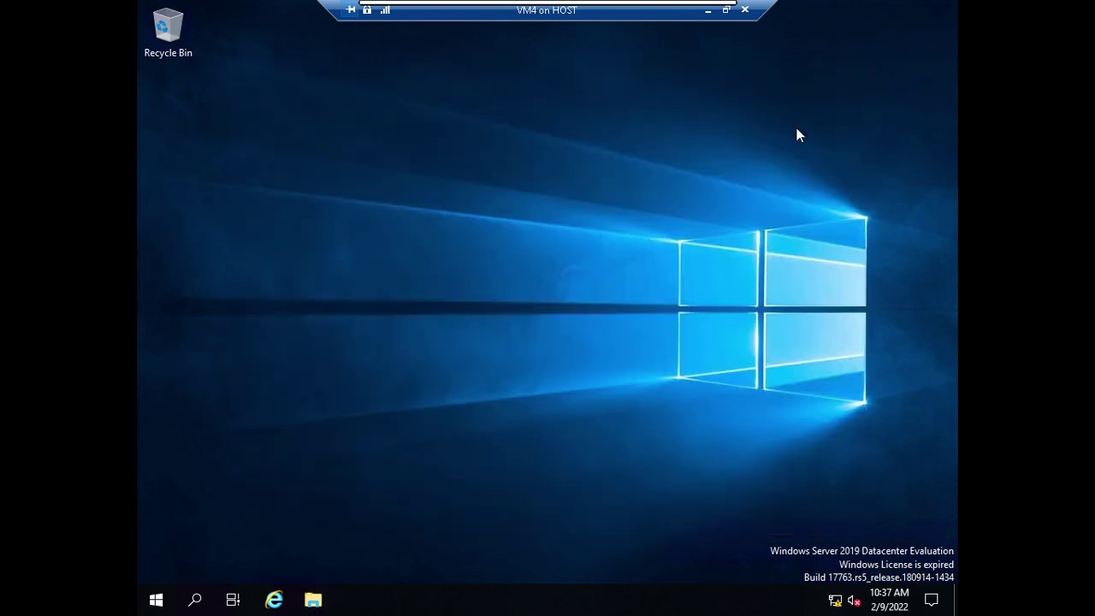
click(155, 599)
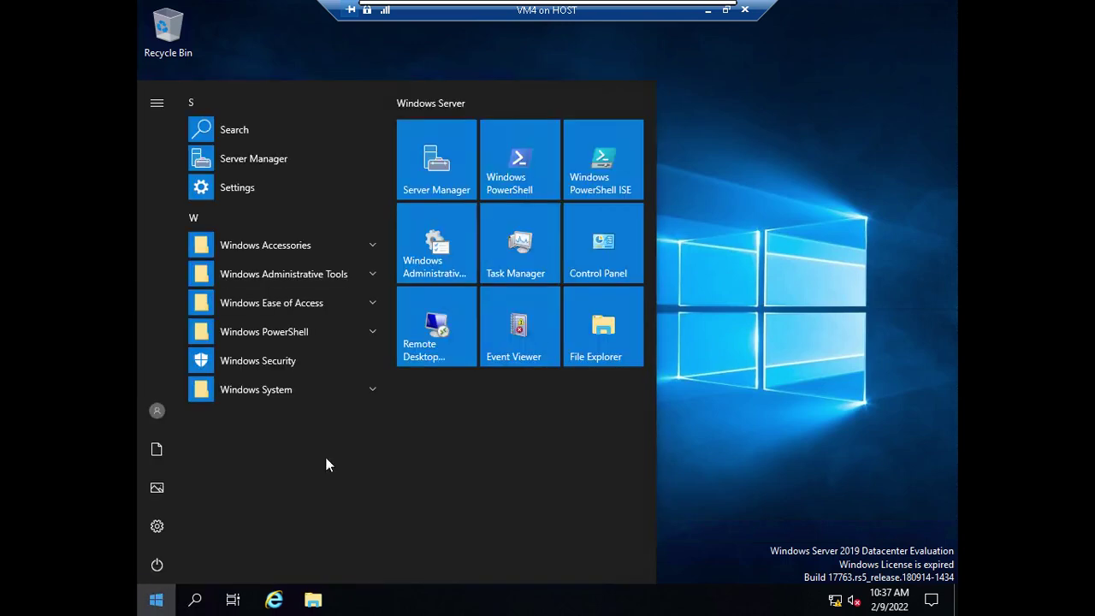
Sign the sales user out of VM4 and restore the VM connection window.
click(158, 412)
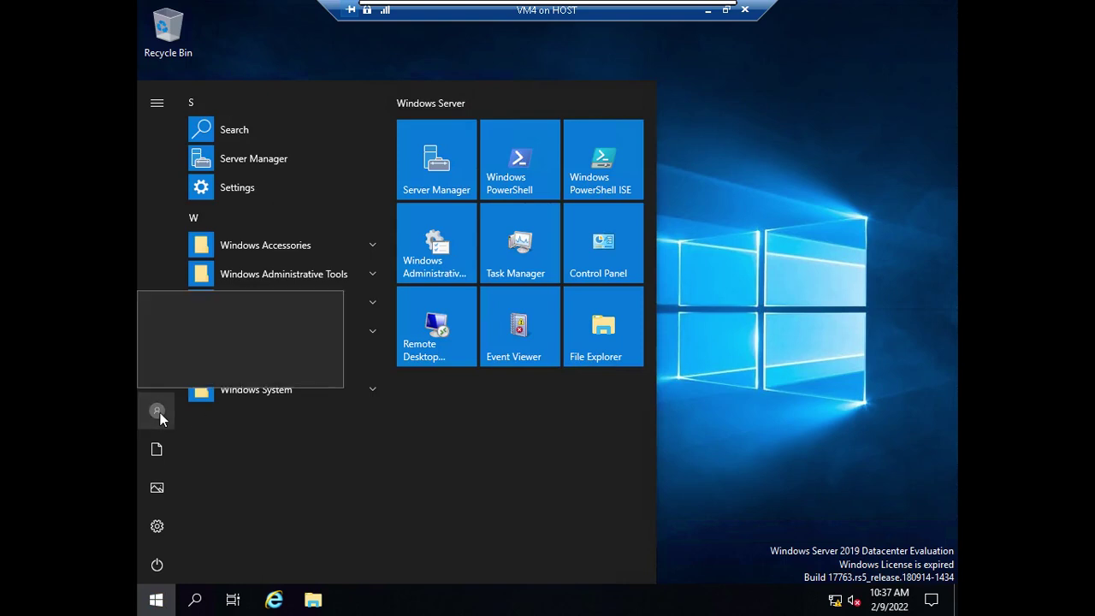
click(166, 368)
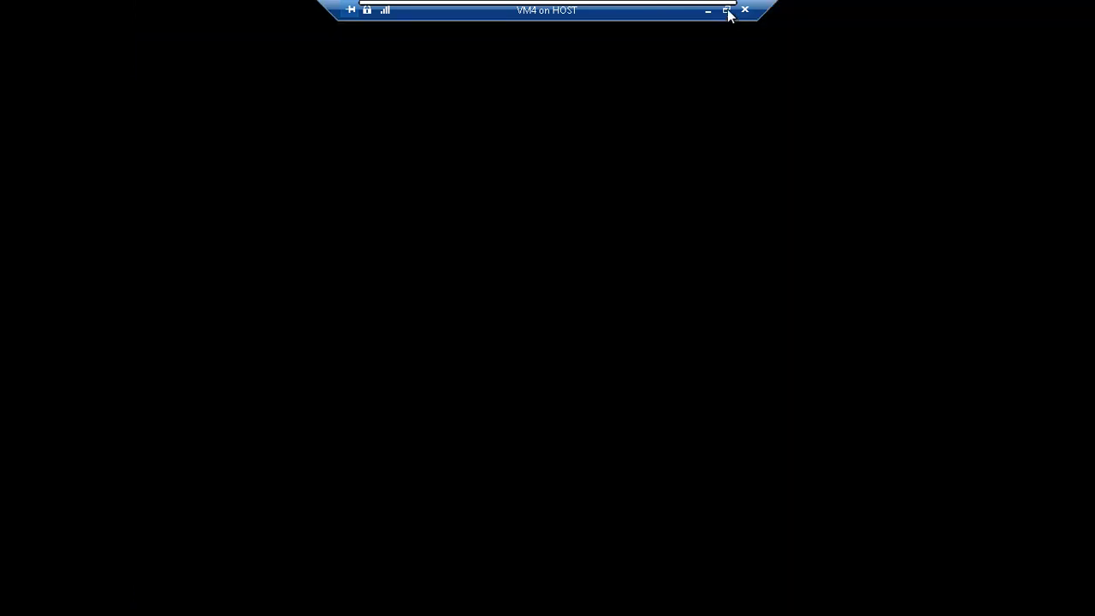
click(727, 12)
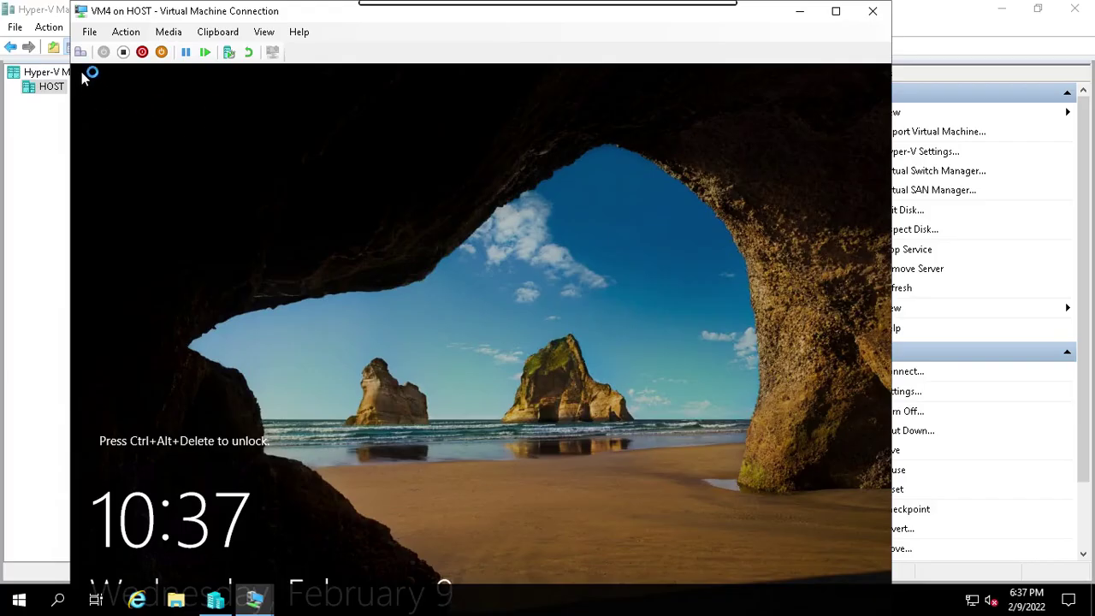
Sign back in to VM4 as the sales user with their password and maximise the desktop.
click(80, 52)
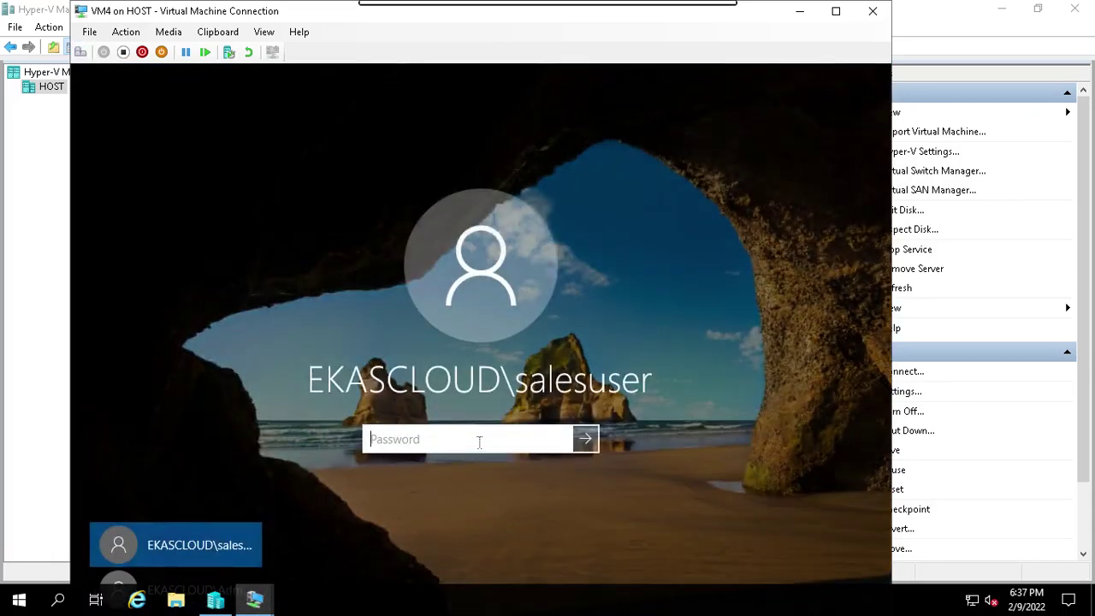
text(*)
key(Return)
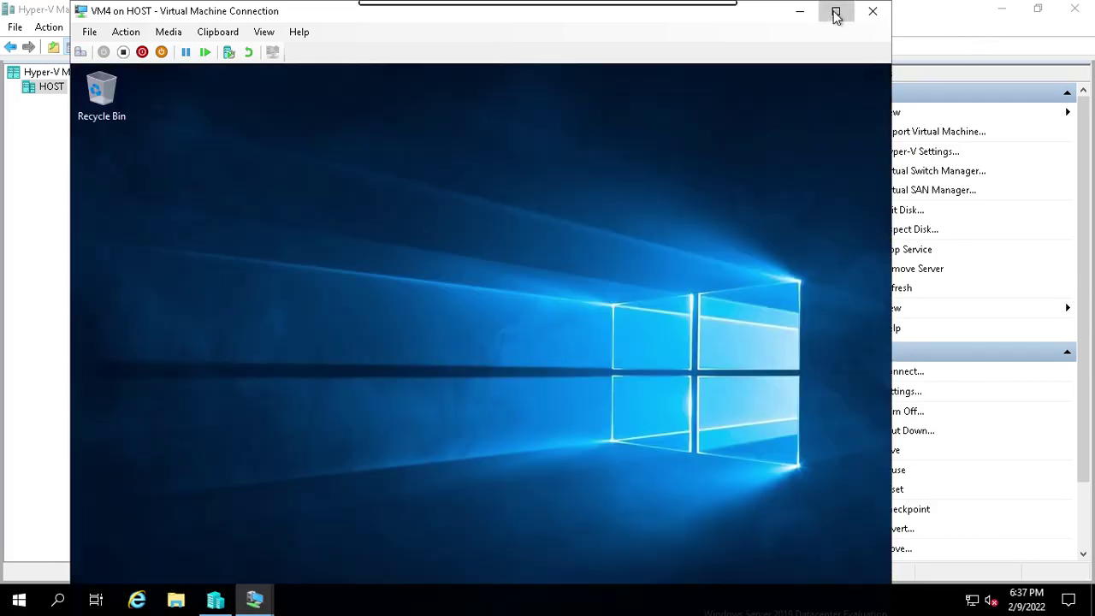
click(836, 11)
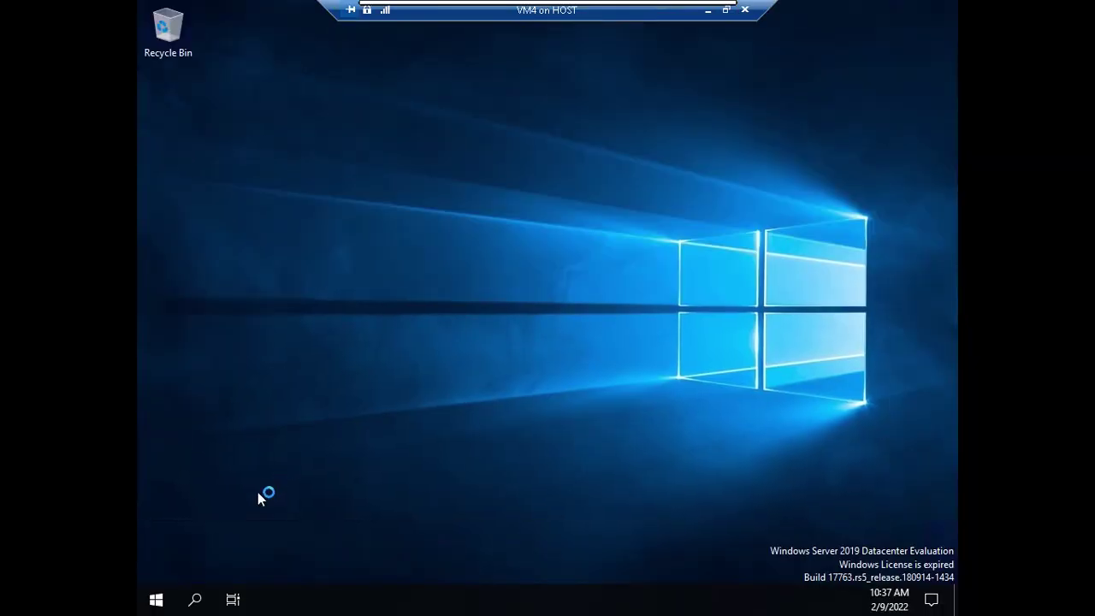
Check This PC in File Explorer for the salesdata (\\vm2) (Z:) drive, then minimise VM4.
click(156, 599)
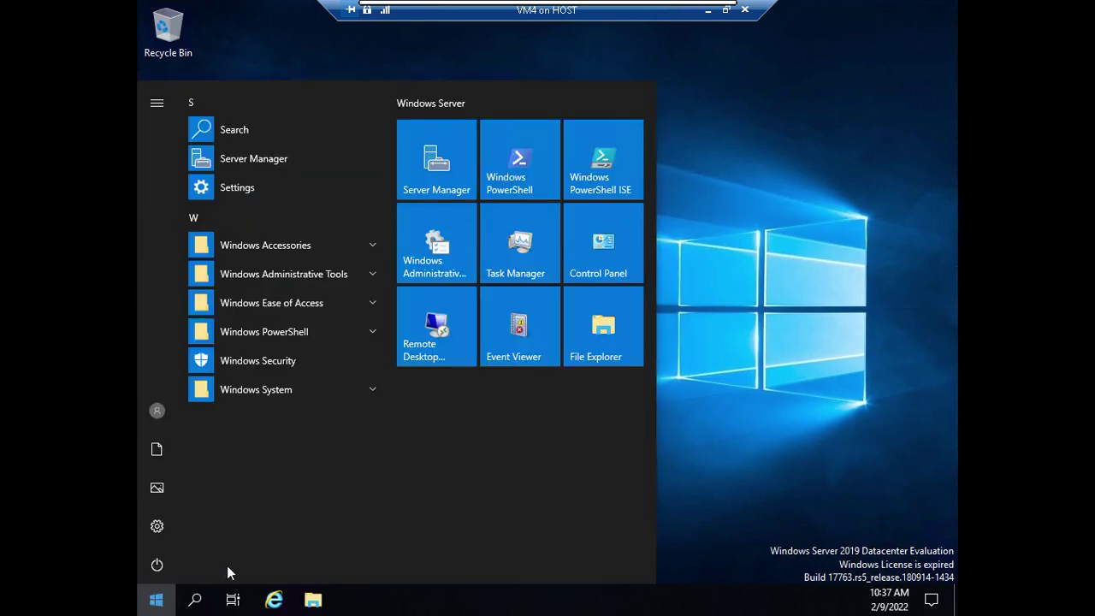
click(313, 601)
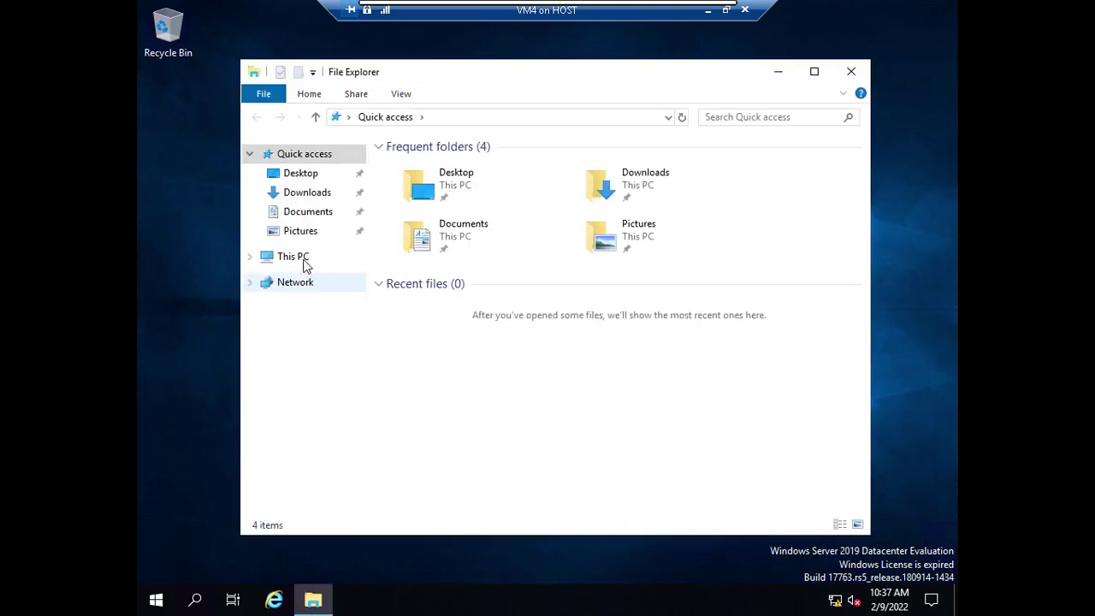
click(305, 266)
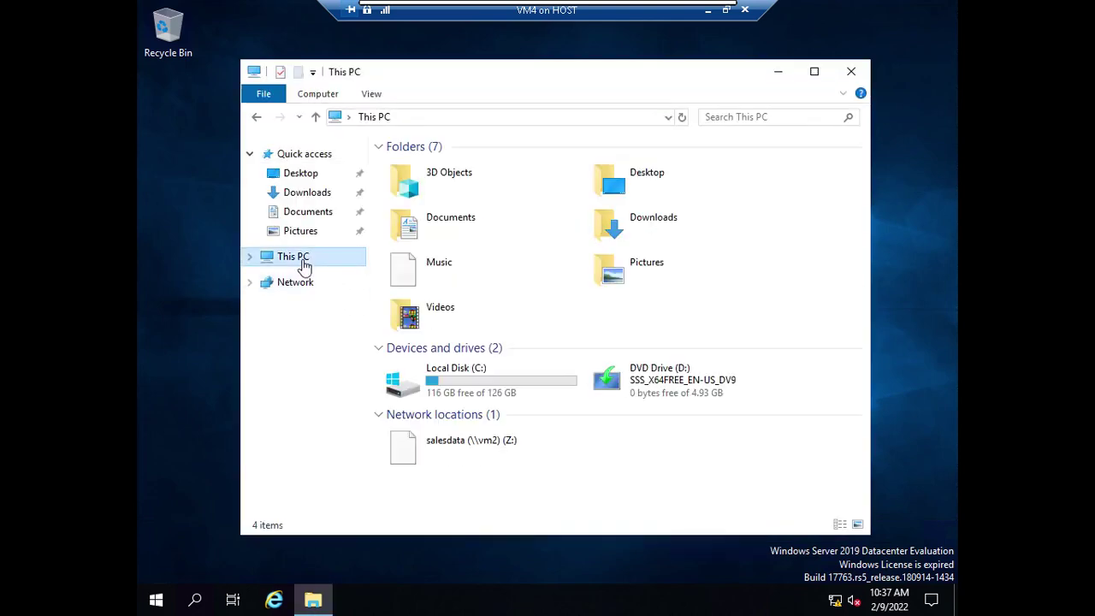
click(510, 451)
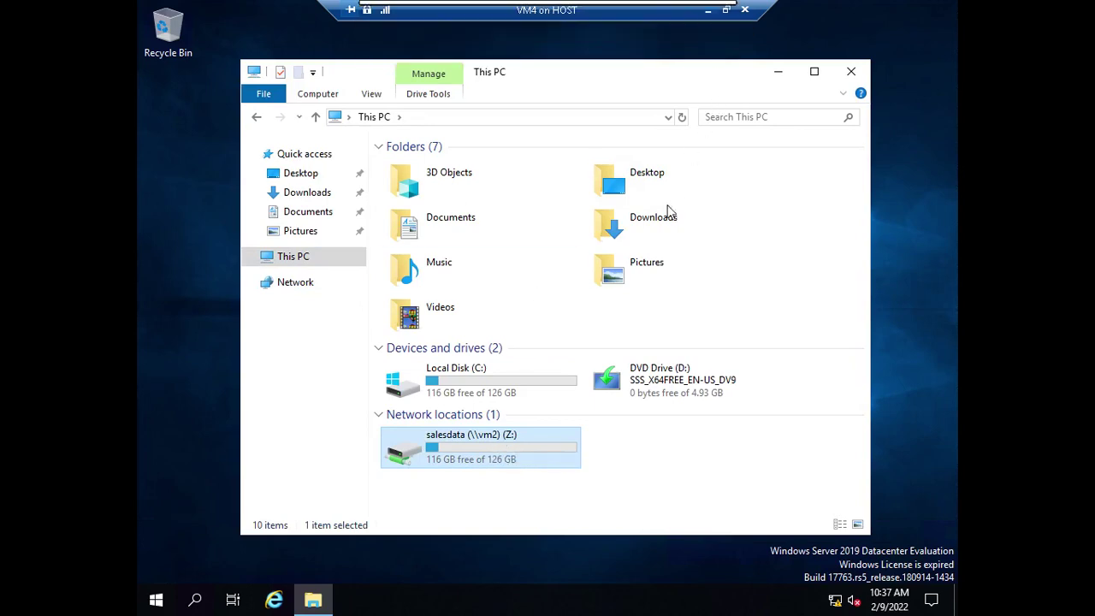
click(709, 10)
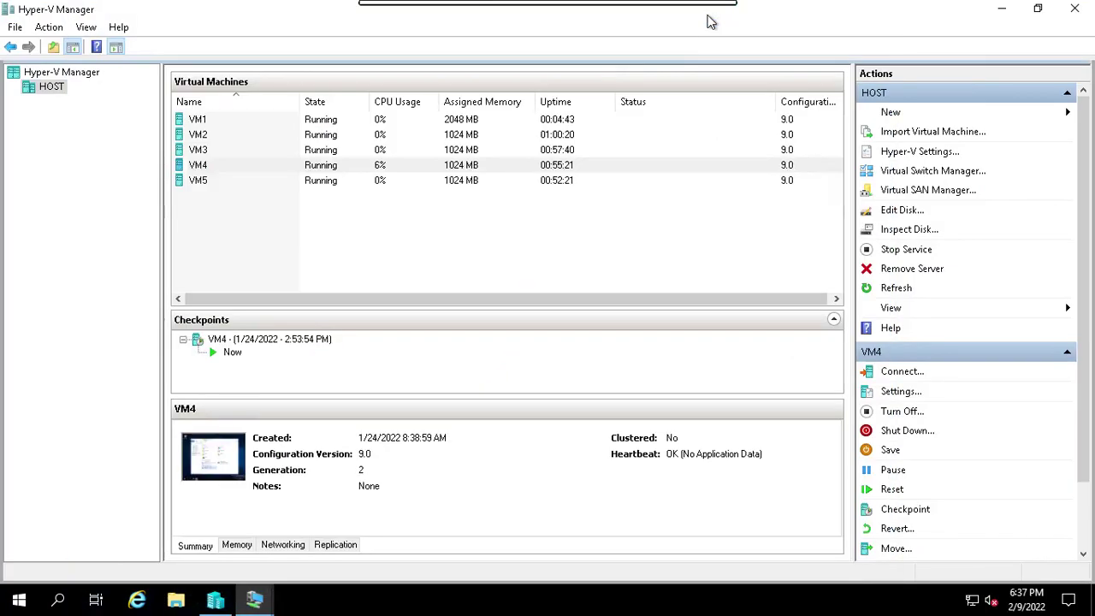
Select VM1 in Hyper-V Manager, then minimise the remote session to show the AzureClassRG page.
click(209, 124)
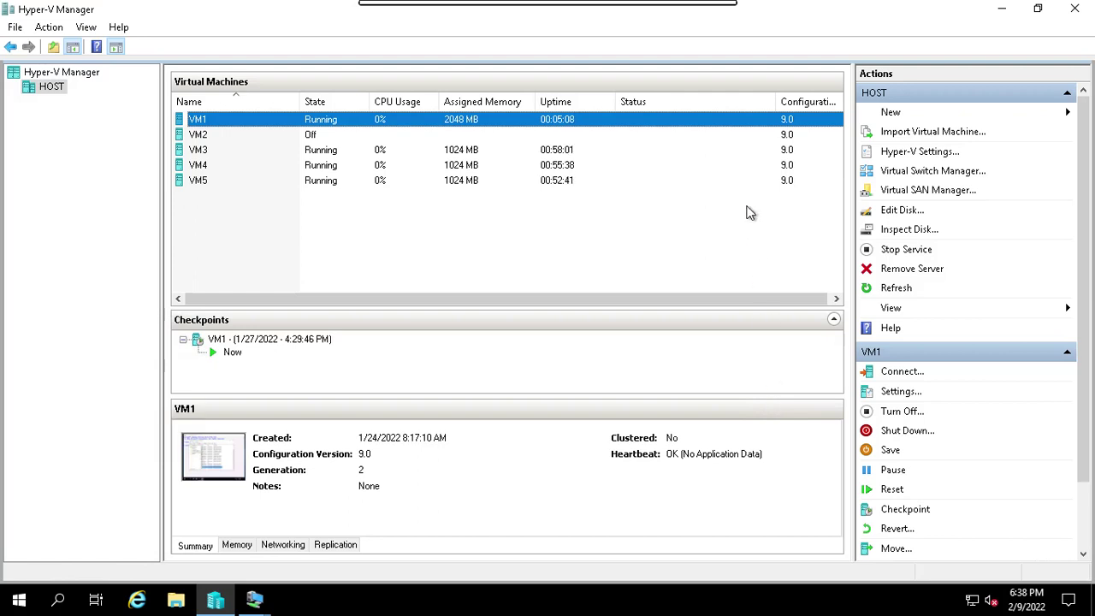
click(691, 13)
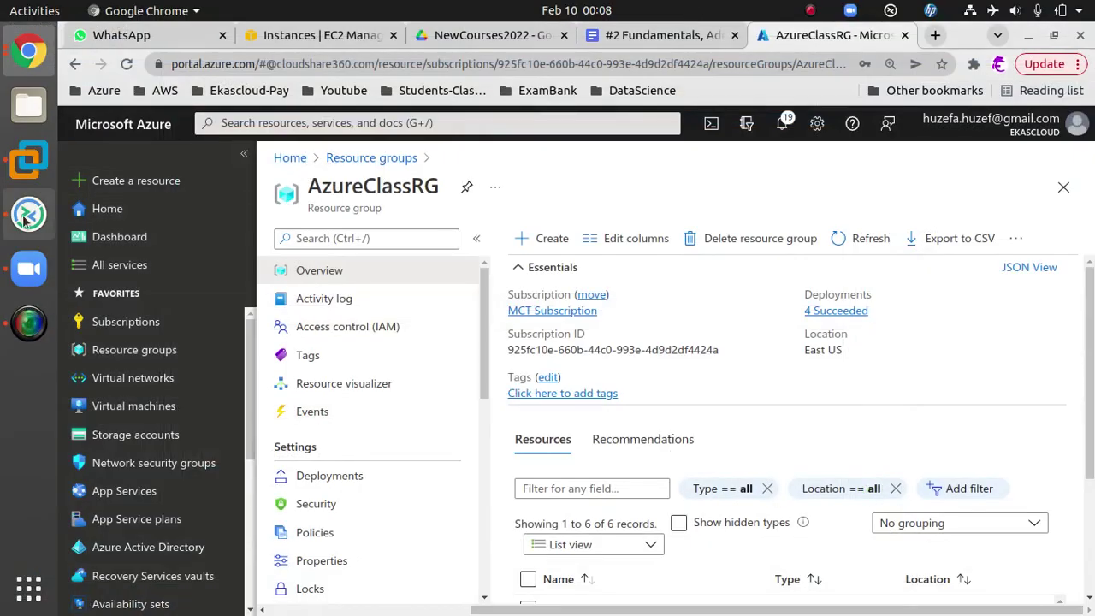
On a blank SMART Notebook page, handwrite FSRM at the top right with a thick blue pen.
click(26, 218)
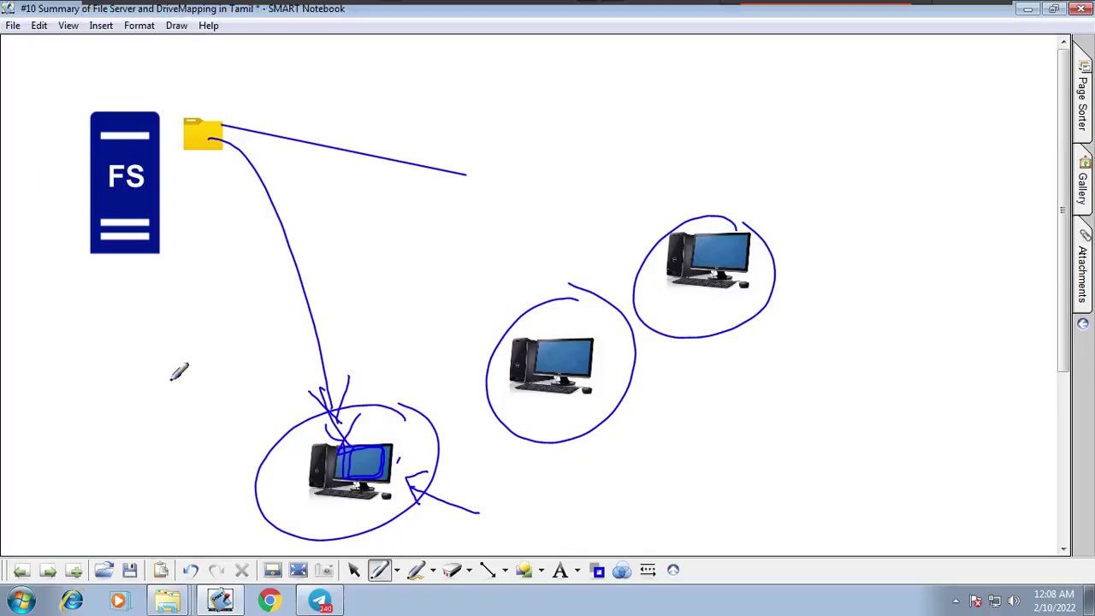
click(48, 570)
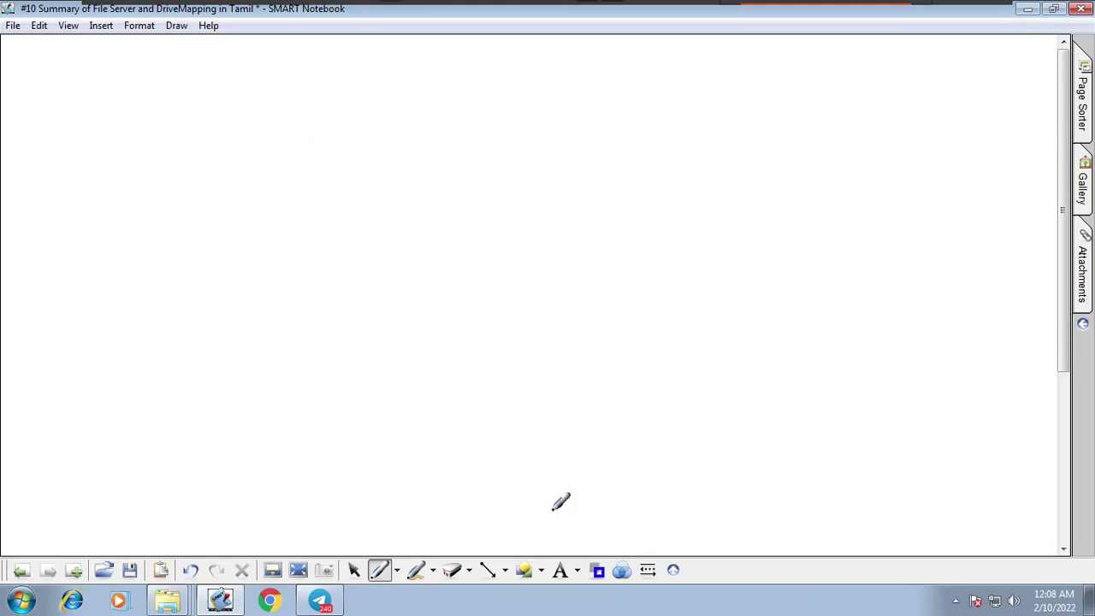
click(546, 573)
click(604, 169)
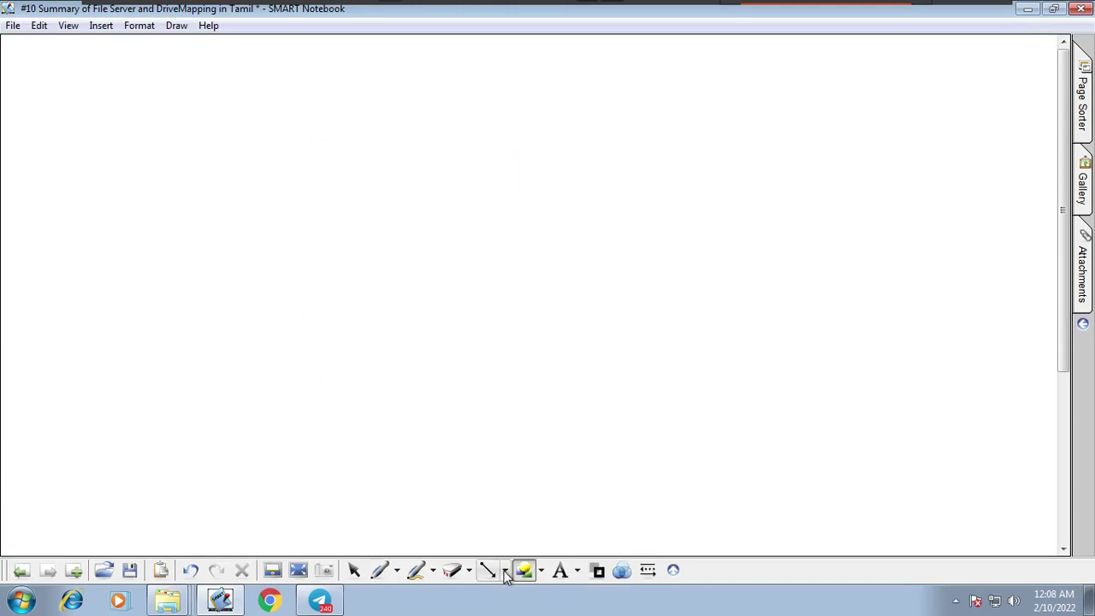
click(396, 570)
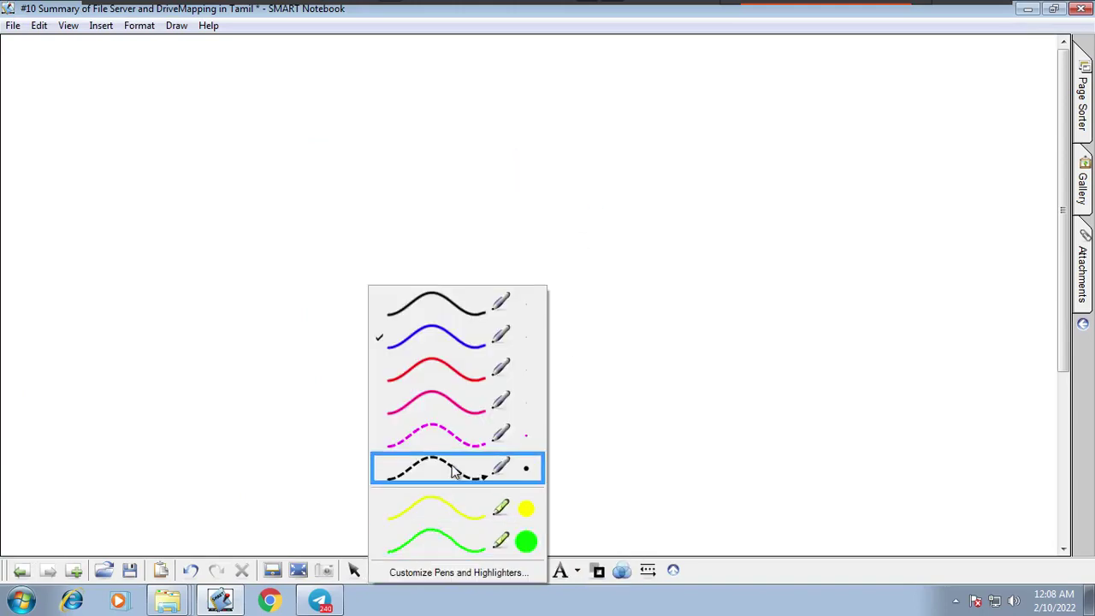
click(466, 372)
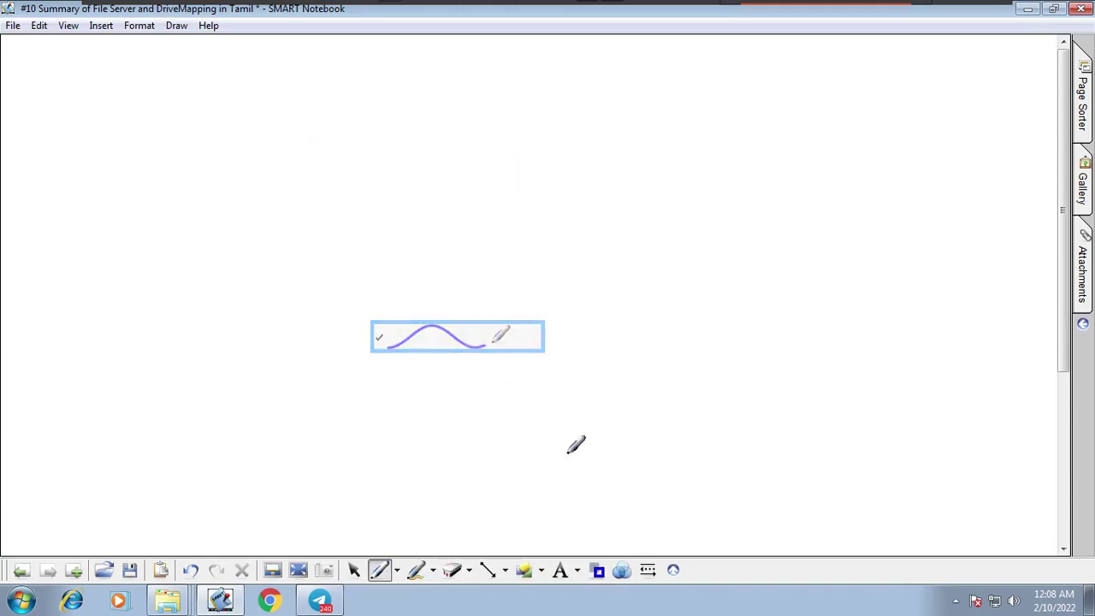
click(648, 571)
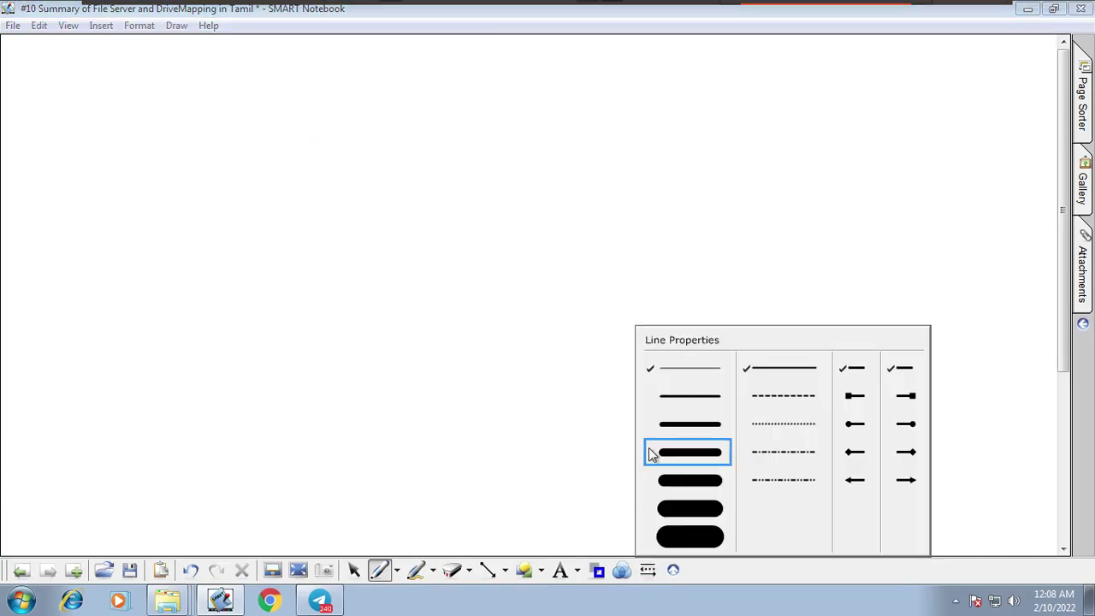
click(693, 423)
click(825, 390)
mouse_move(832, 411)
mouse_down()
mouse_move(853, 370)
mouse_move(895, 380)
mouse_move(904, 350)
mouse_move(936, 362)
mouse_move(959, 330)
mouse_move(971, 364)
mouse_up()
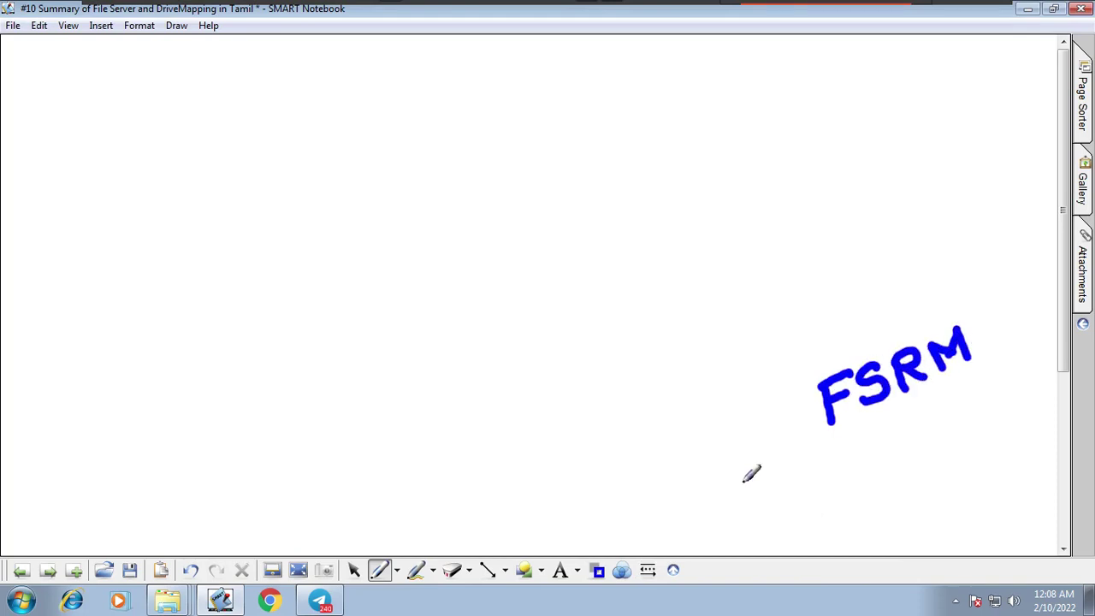
Draw three dashed rectangles: top left, top right and bottom left.
click(543, 574)
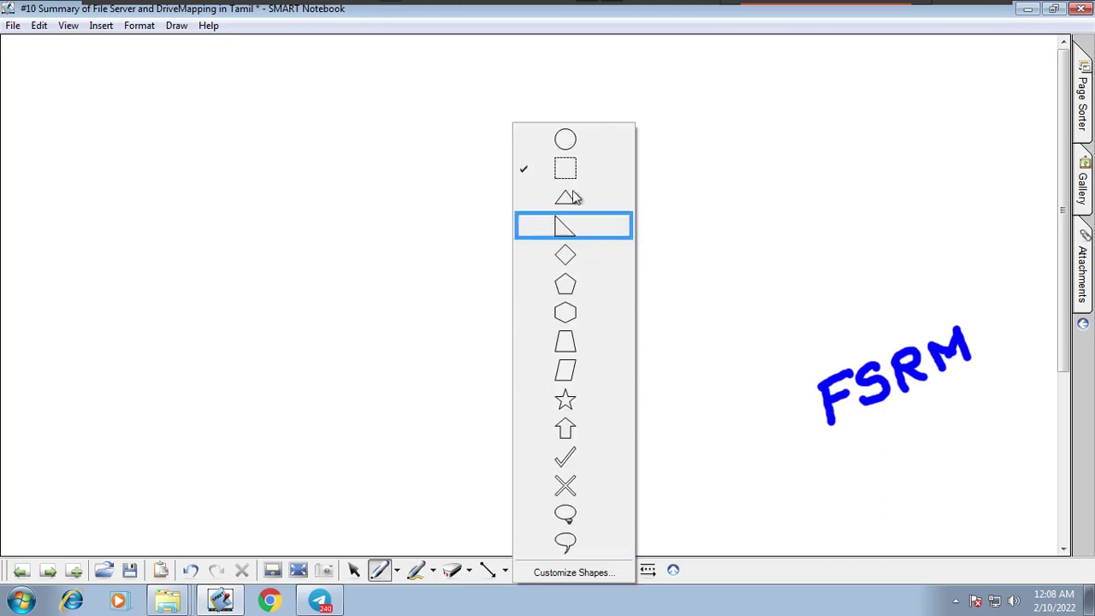
click(565, 167)
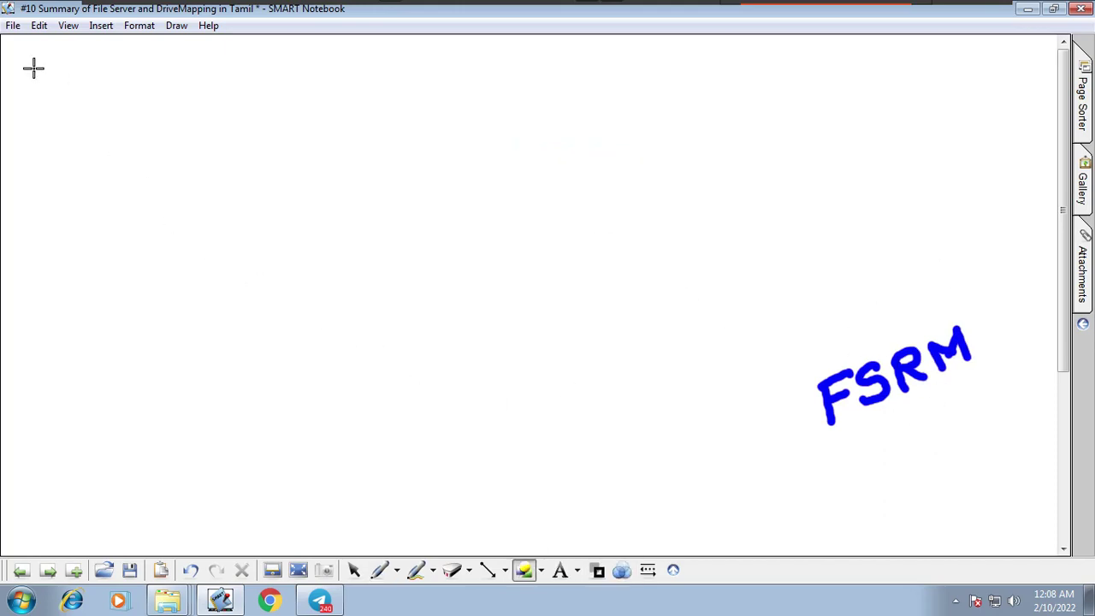
drag(29, 57, 443, 295)
drag(510, 58, 979, 308)
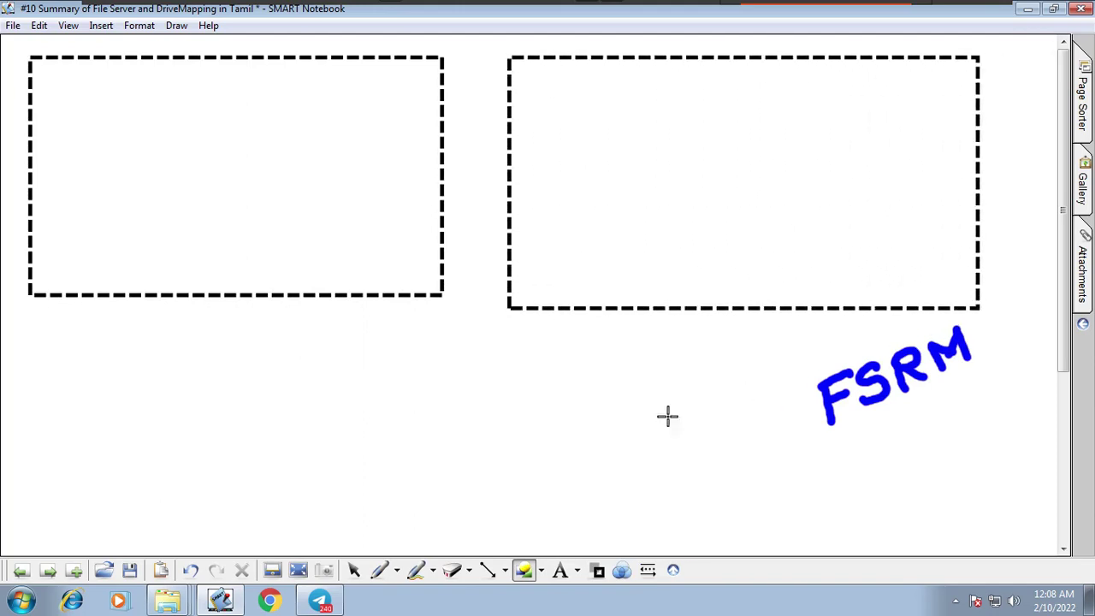
drag(40, 301, 437, 538)
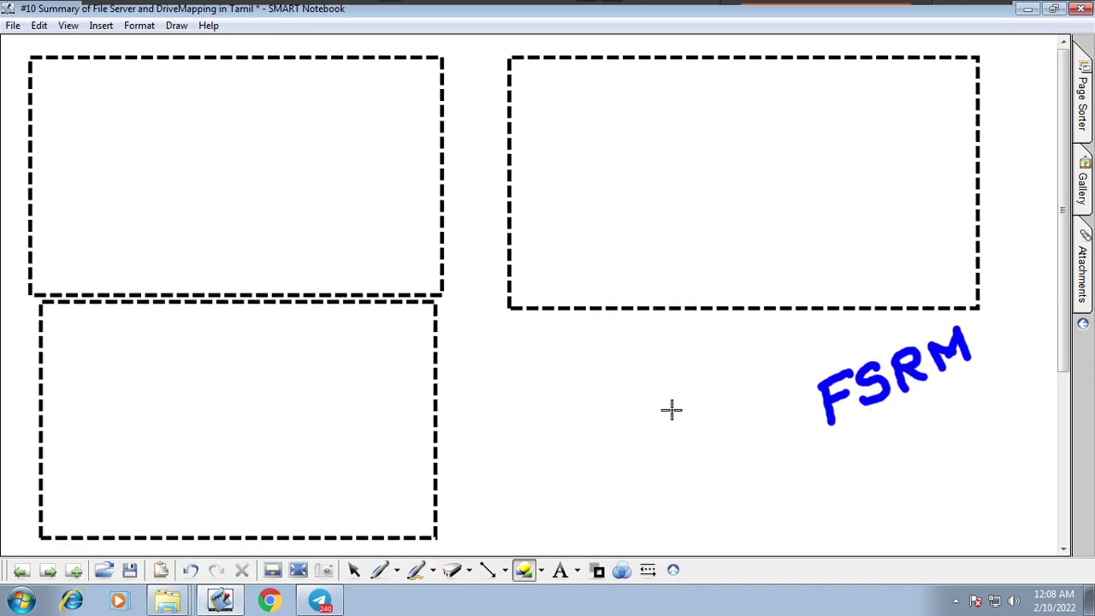
Handwrite a name in red pen near the bottom centre, underline it and add two dots.
click(396, 570)
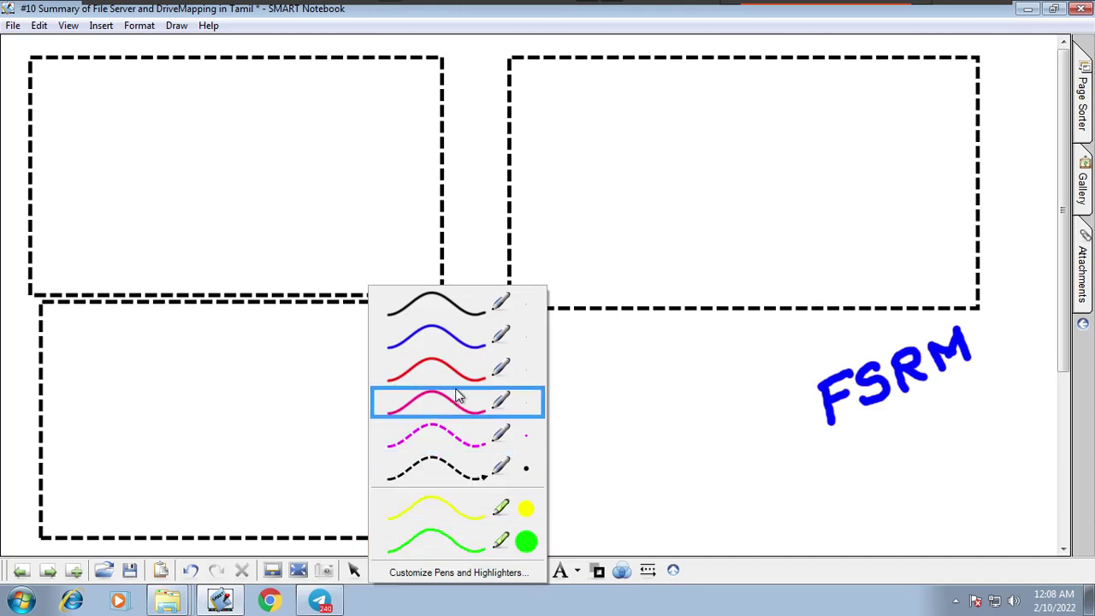
click(479, 369)
click(648, 570)
click(684, 401)
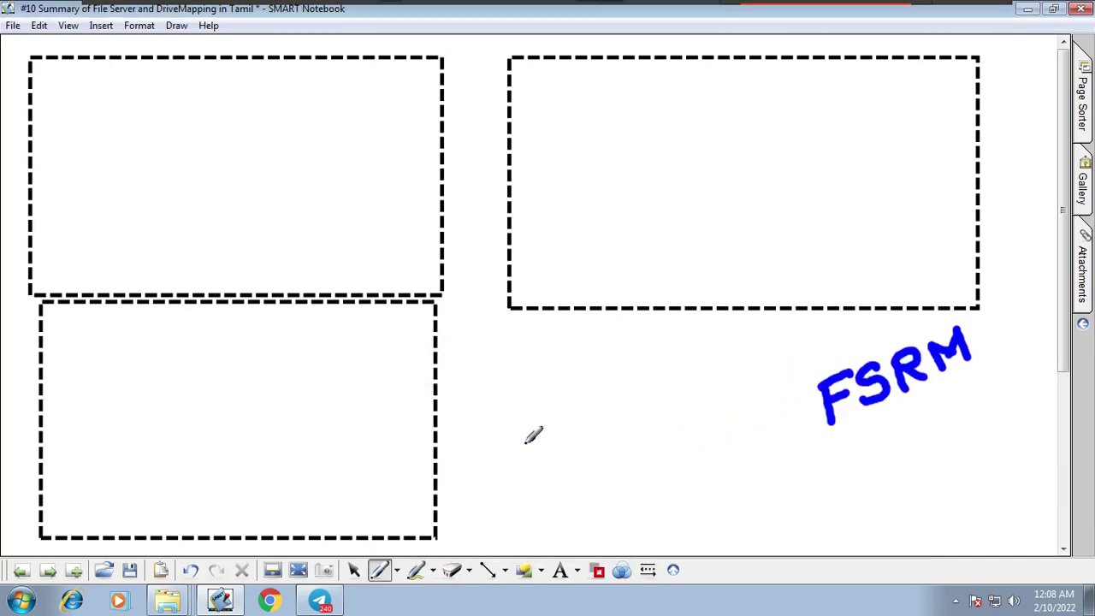
drag(521, 428, 537, 479)
click(547, 406)
drag(548, 406, 557, 467)
mouse_move(519, 462)
mouse_down()
mouse_move(573, 432)
mouse_move(644, 433)
mouse_up()
mouse_move(660, 361)
mouse_down()
mouse_move(644, 436)
mouse_move(664, 396)
mouse_up()
mouse_move(685, 402)
mouse_down()
mouse_move(675, 416)
mouse_move(690, 425)
mouse_up()
drag(495, 536, 714, 428)
click(658, 469)
click(685, 460)
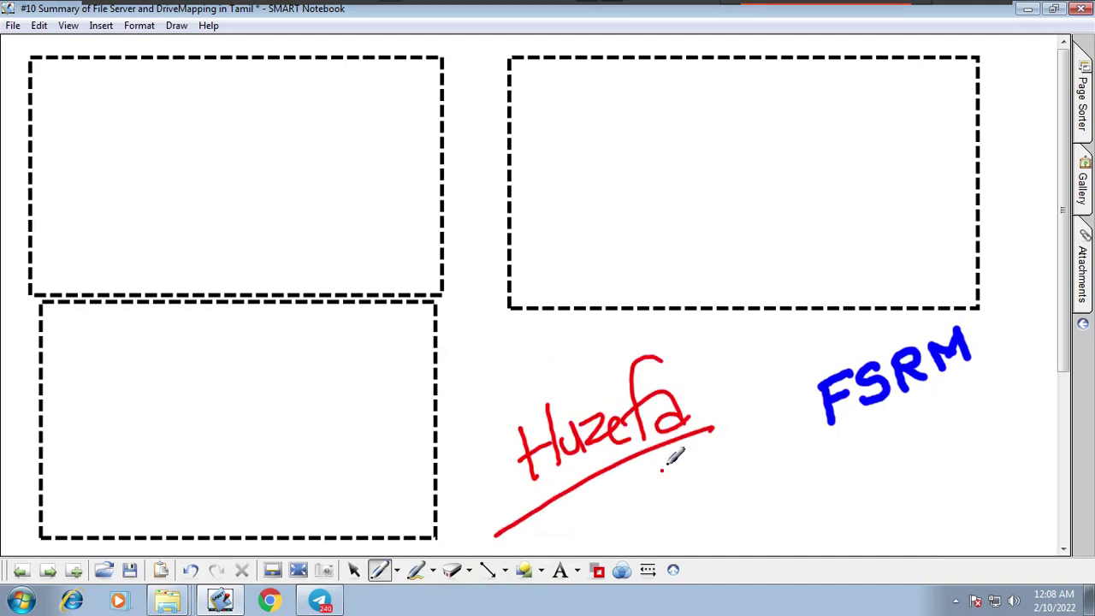